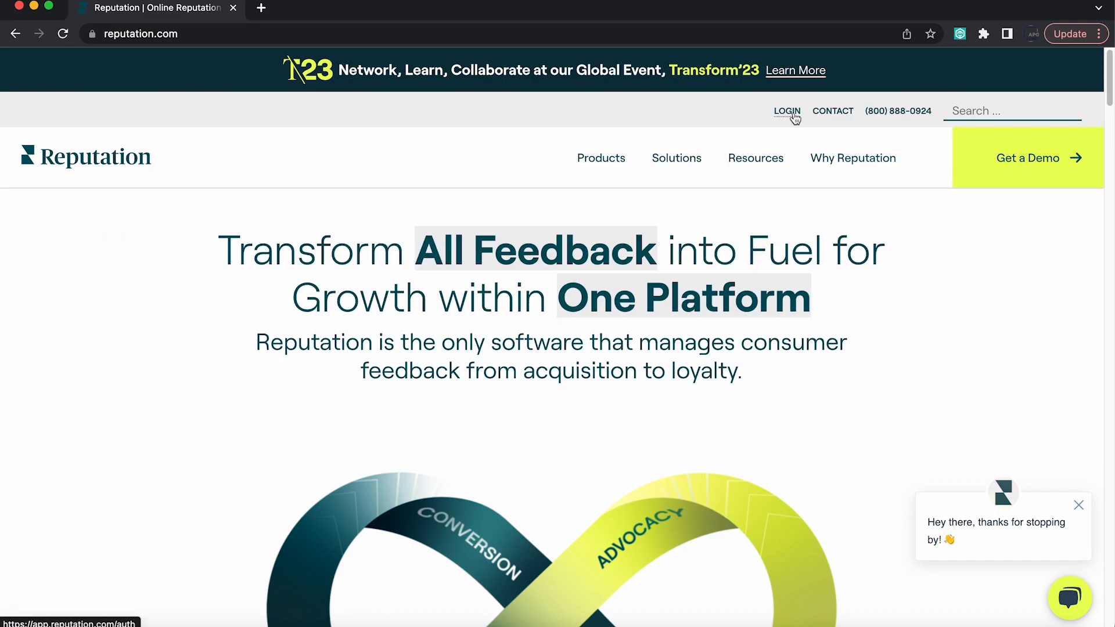
- Go to the Reputation platform login and open the Social Suite home page
left_click(788, 111)
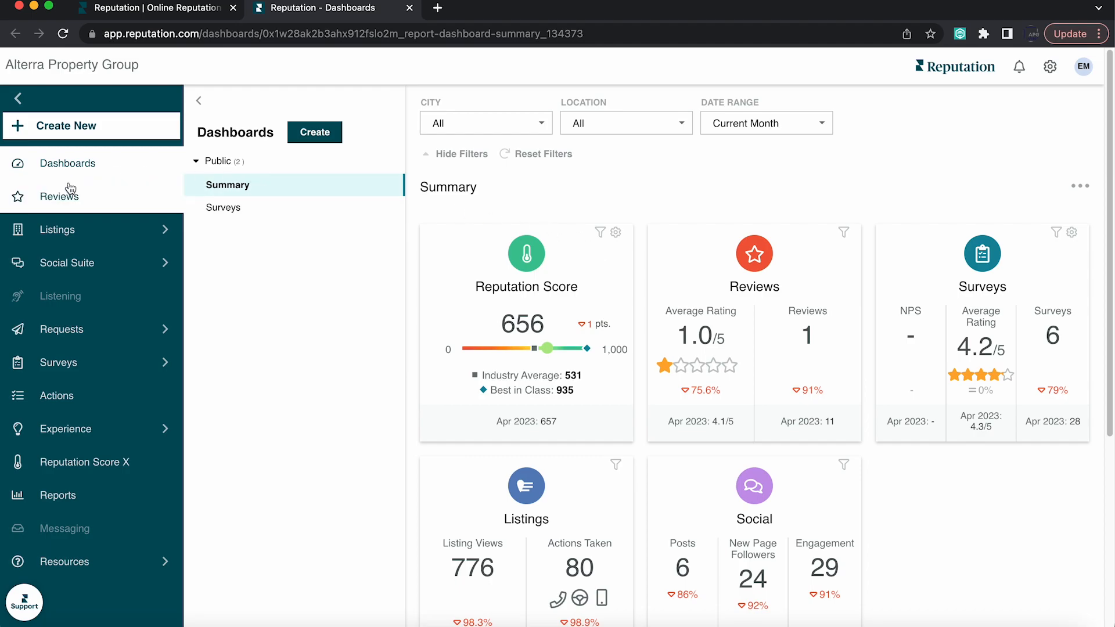
mouse_move(69, 268)
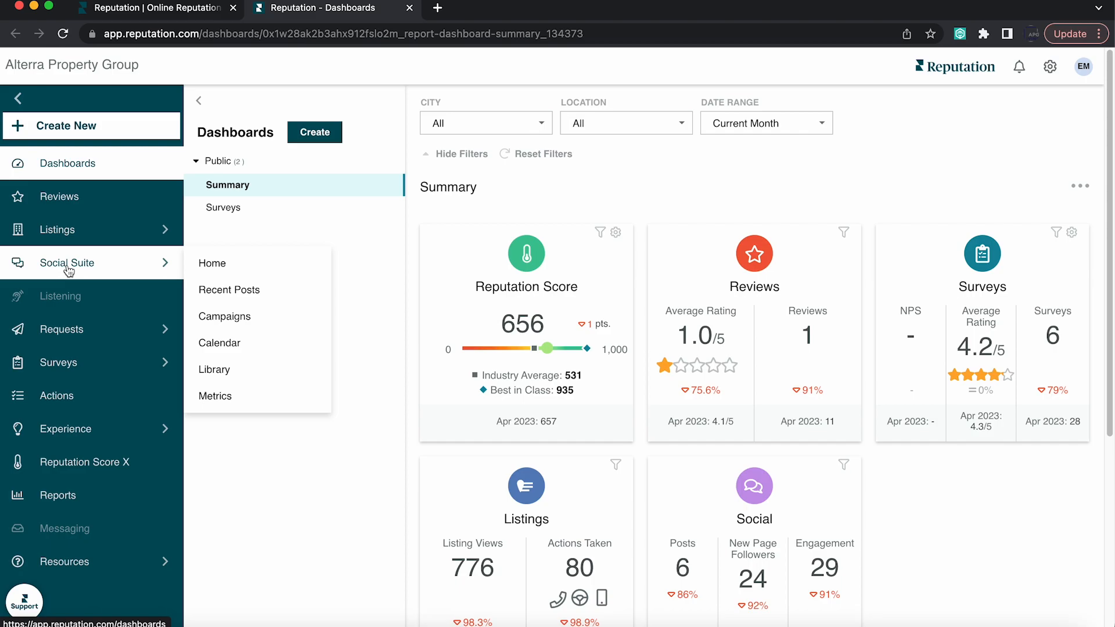
left_click(100, 271)
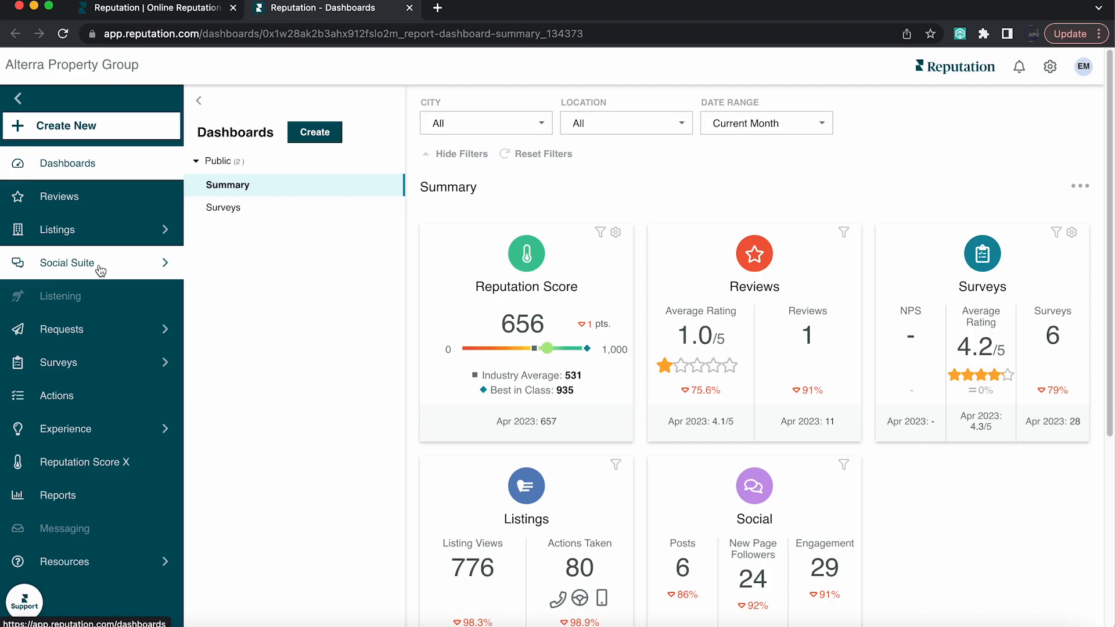
left_click(100, 270)
left_click(100, 271)
left_click(35, 271)
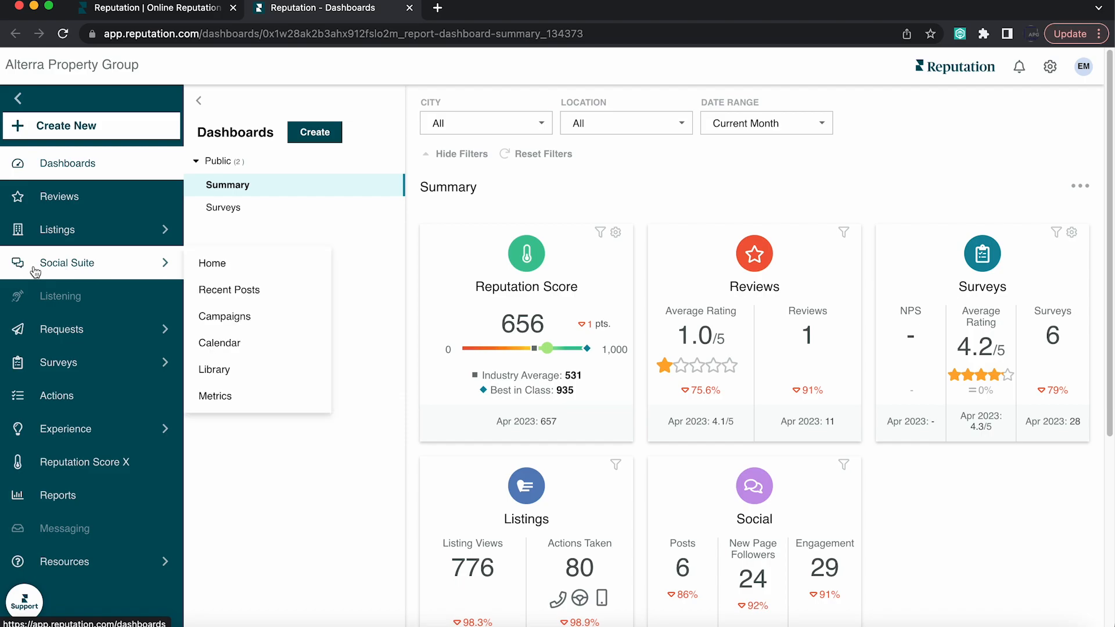
left_click(232, 271)
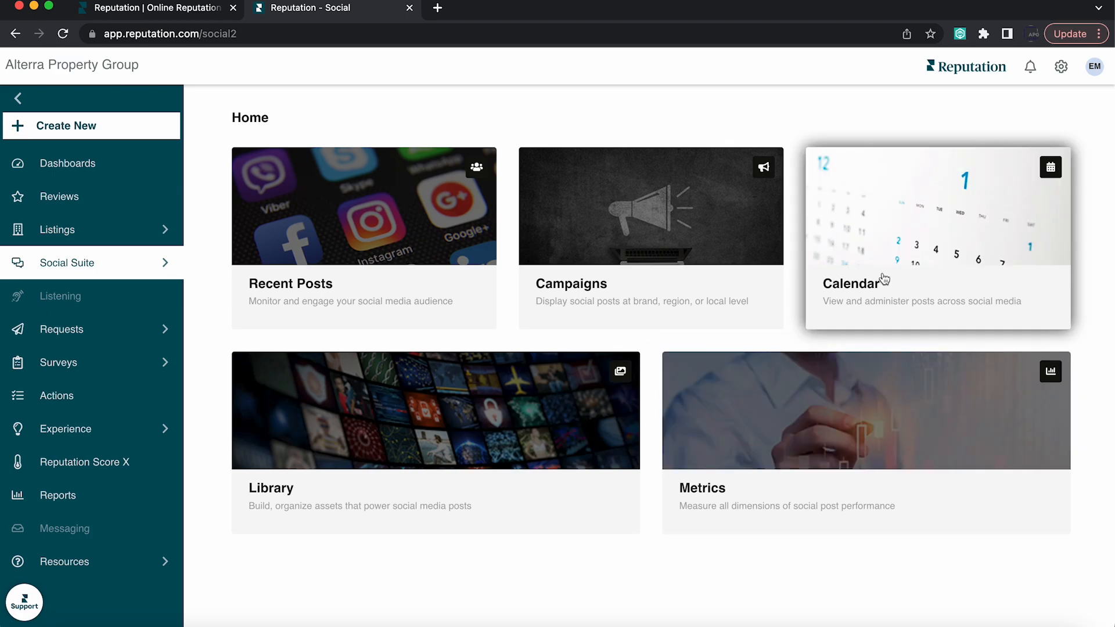
- Open the Social Suite calendar and look over the May 2023 posts
mouse_move(148, 269)
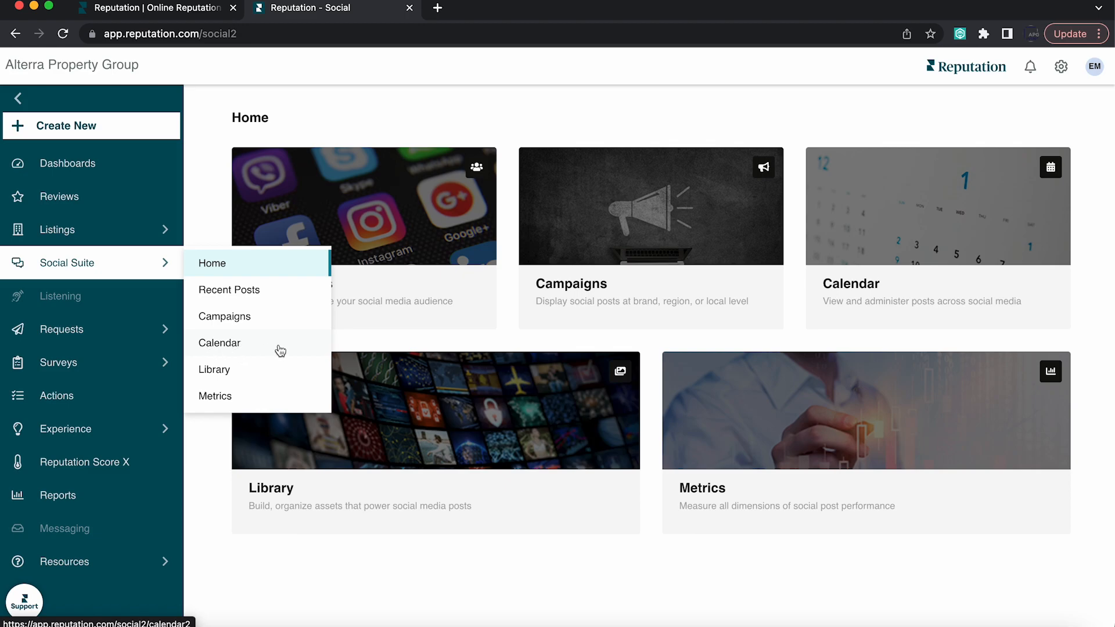
left_click(1007, 245)
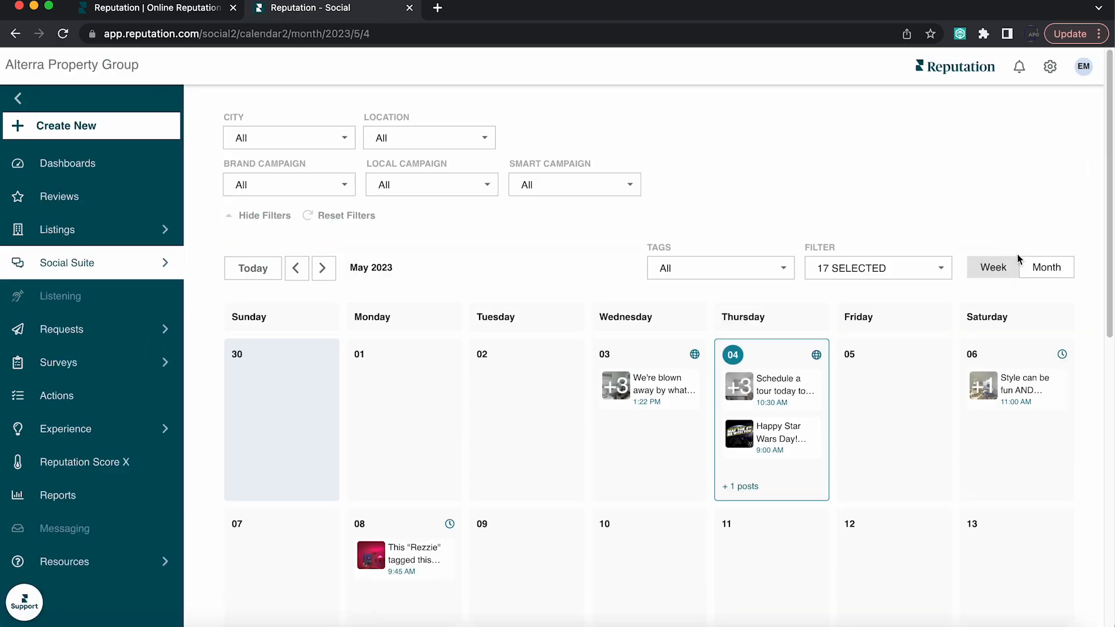
scroll(1111, 249, "down", 5)
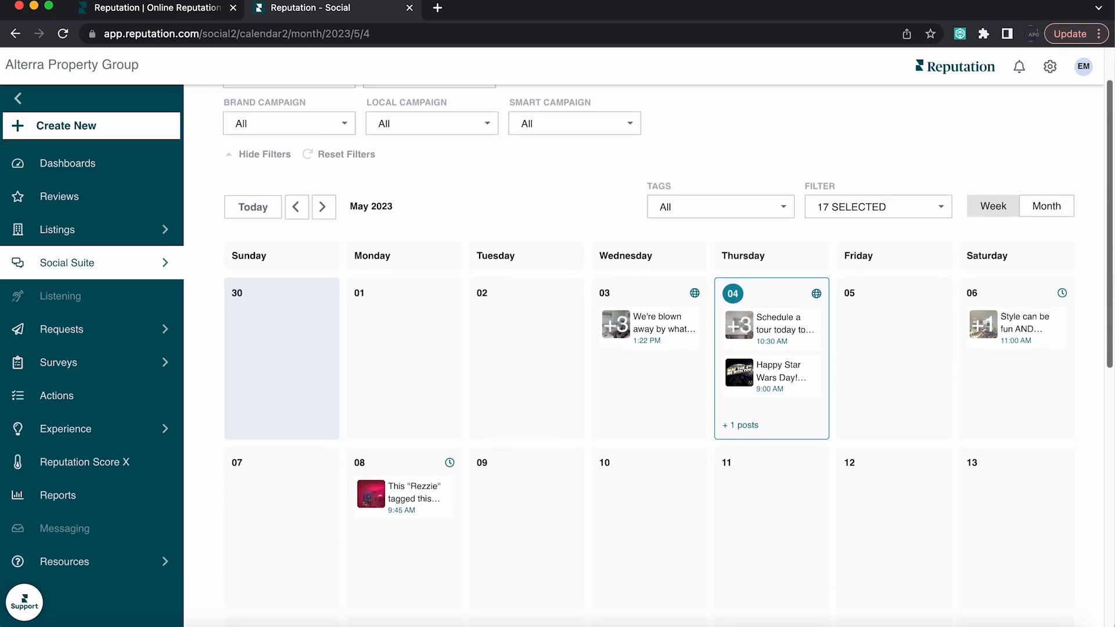
scroll(1097, 322, "down", 2)
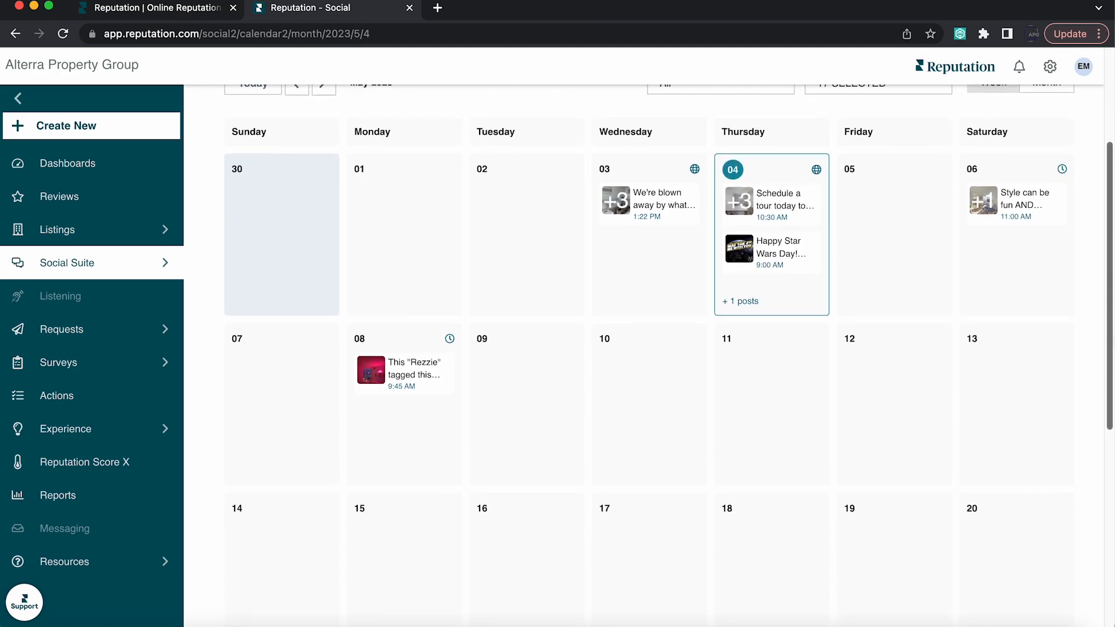
- Review the scheduled post on May 6 and return to the monthly calendar
left_click(1028, 201)
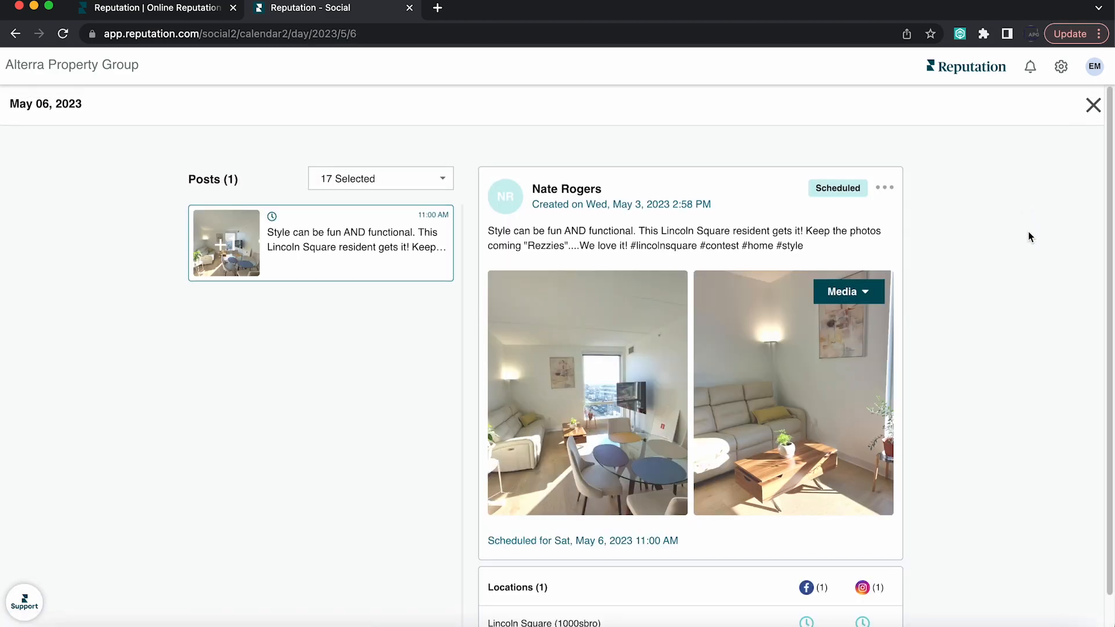
scroll(1029, 247, "down", 1)
left_click(1093, 97)
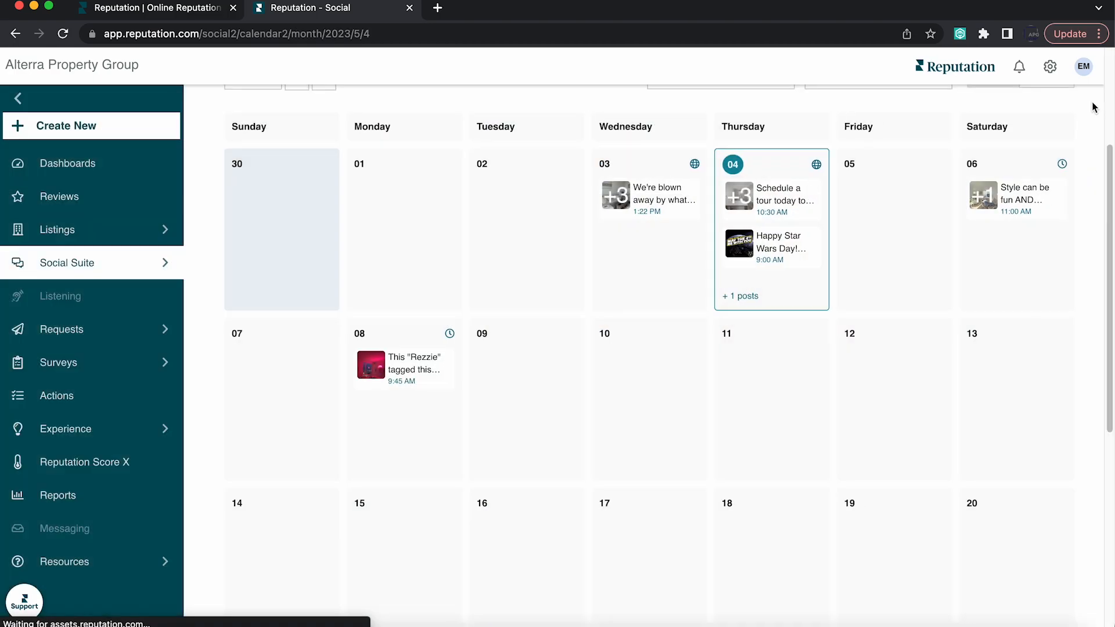
- Review the May 8 scheduled post, including its location, networks and full-size photo, and return to the calendar
left_click(410, 384)
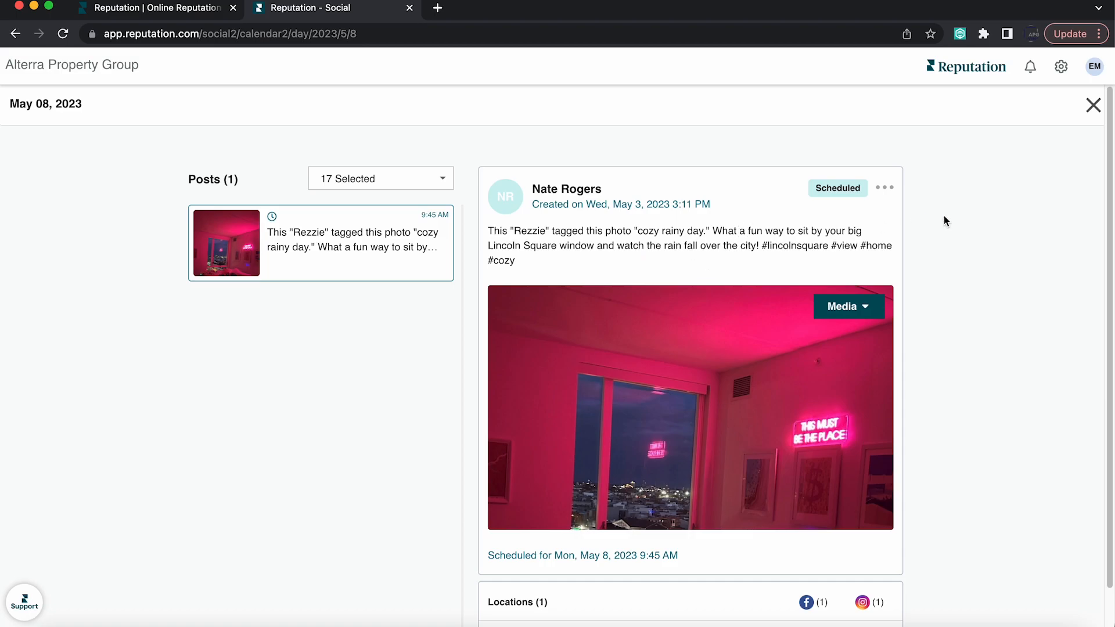
left_click_drag(13, 104, 131, 96)
left_click(552, 97)
left_click_drag(648, 557, 728, 546)
left_click(729, 546)
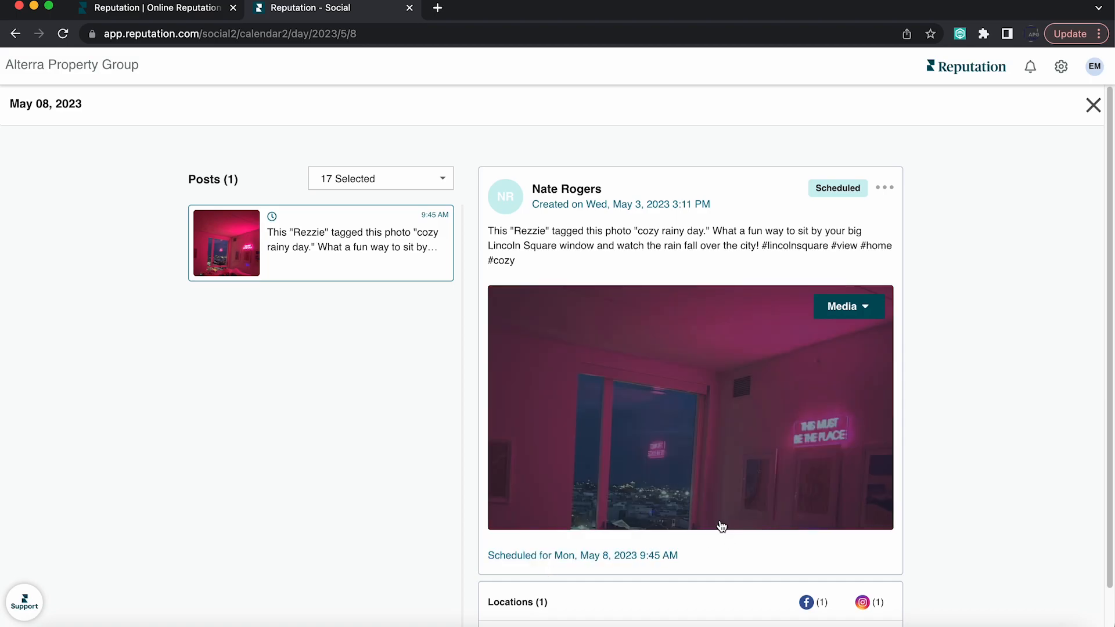
scroll(730, 540, "down", 1)
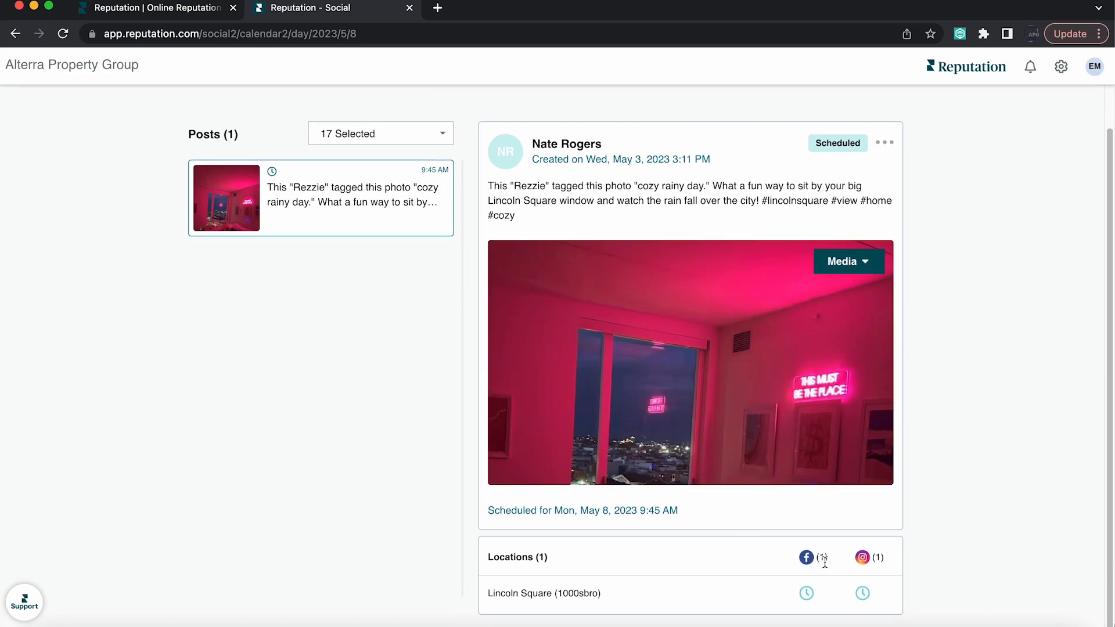
left_click(719, 413)
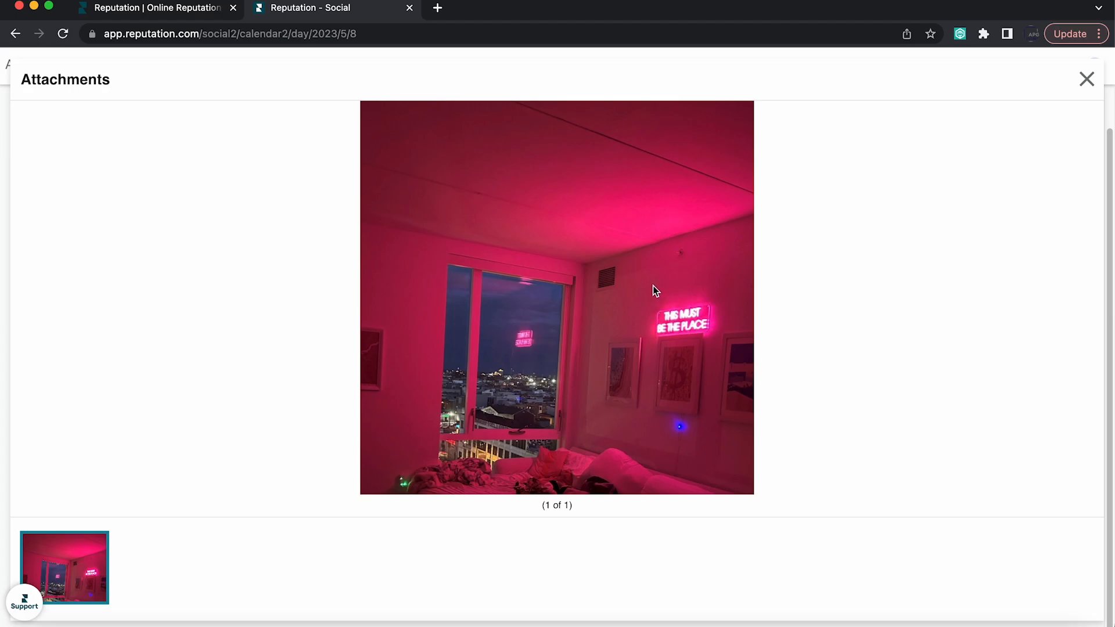
left_click(1087, 79)
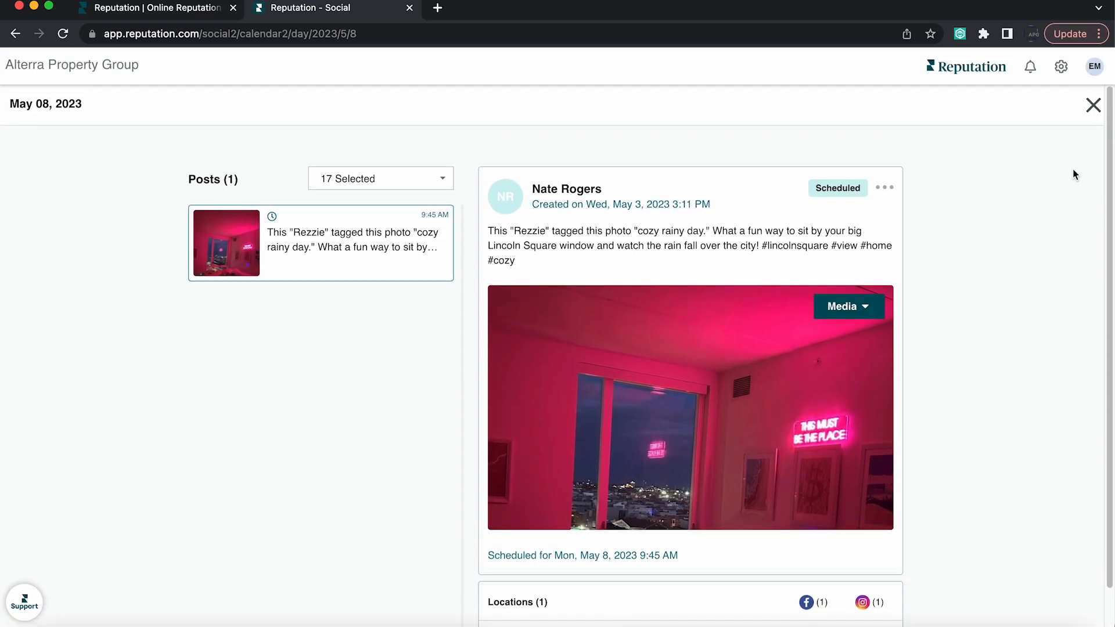
left_click(1090, 107)
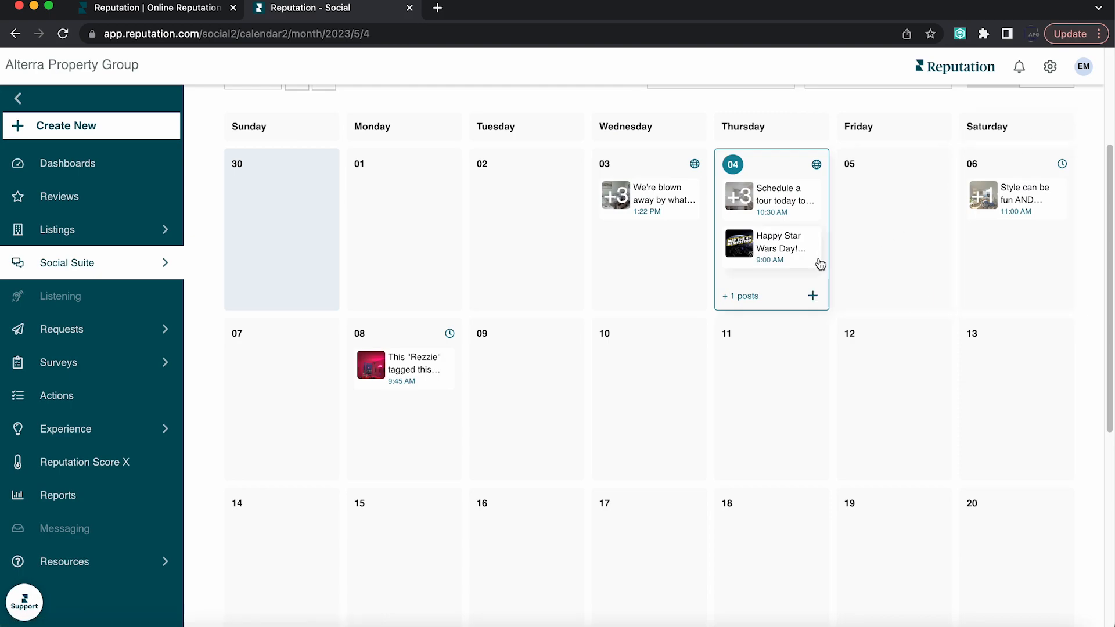
- Start a new post on May 4 and choose Facebook and Instagram Post as its publishing destinations
left_click(812, 296)
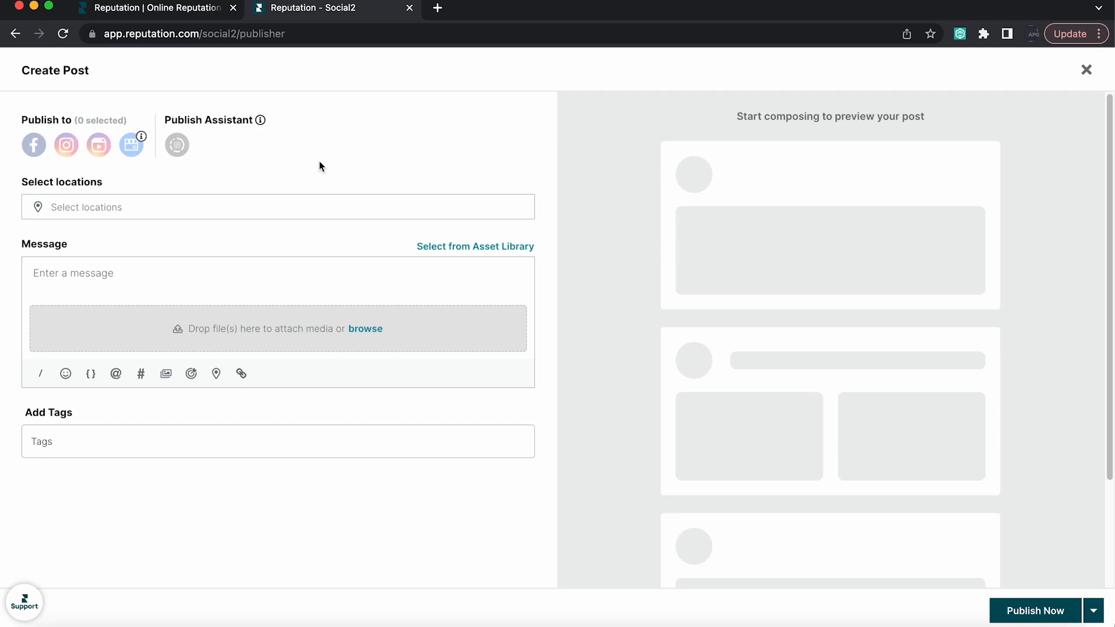
left_click(37, 154)
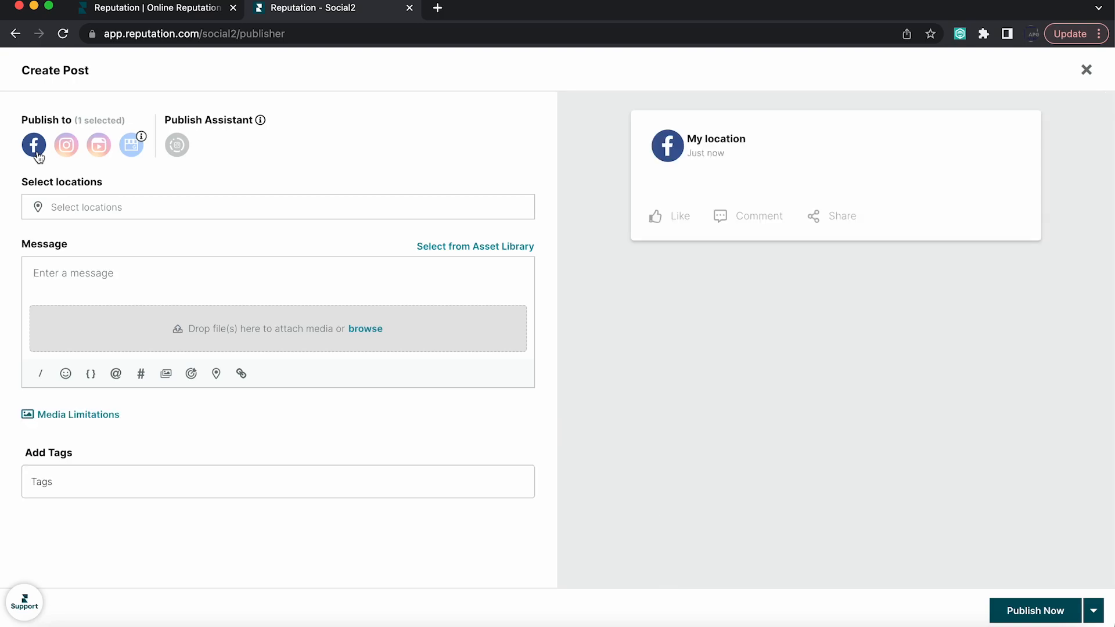
left_click(67, 151)
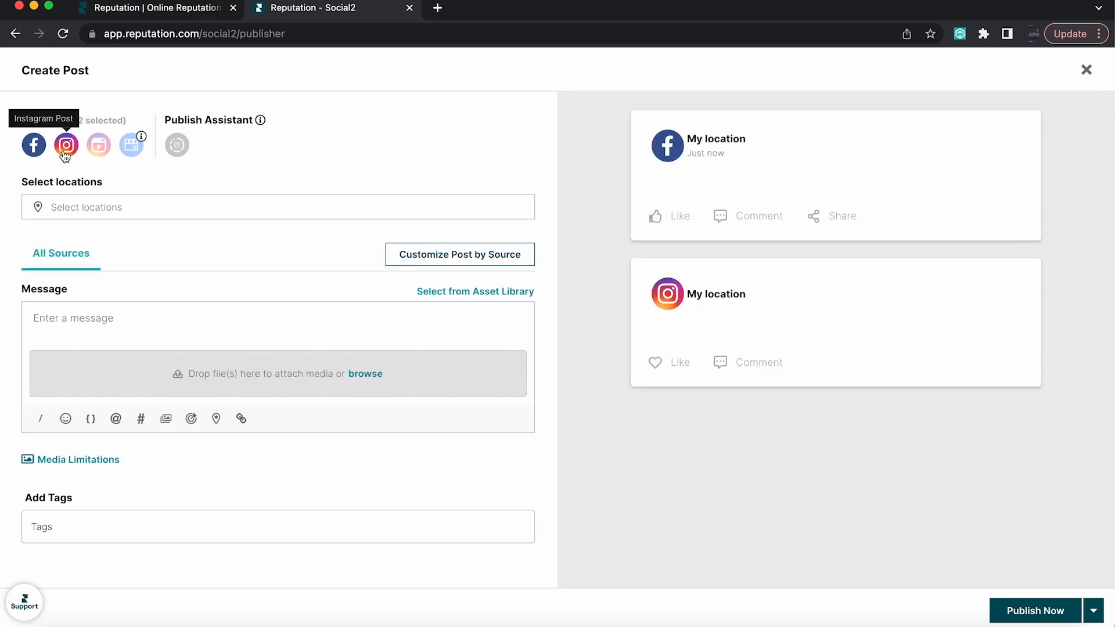
left_click(99, 151)
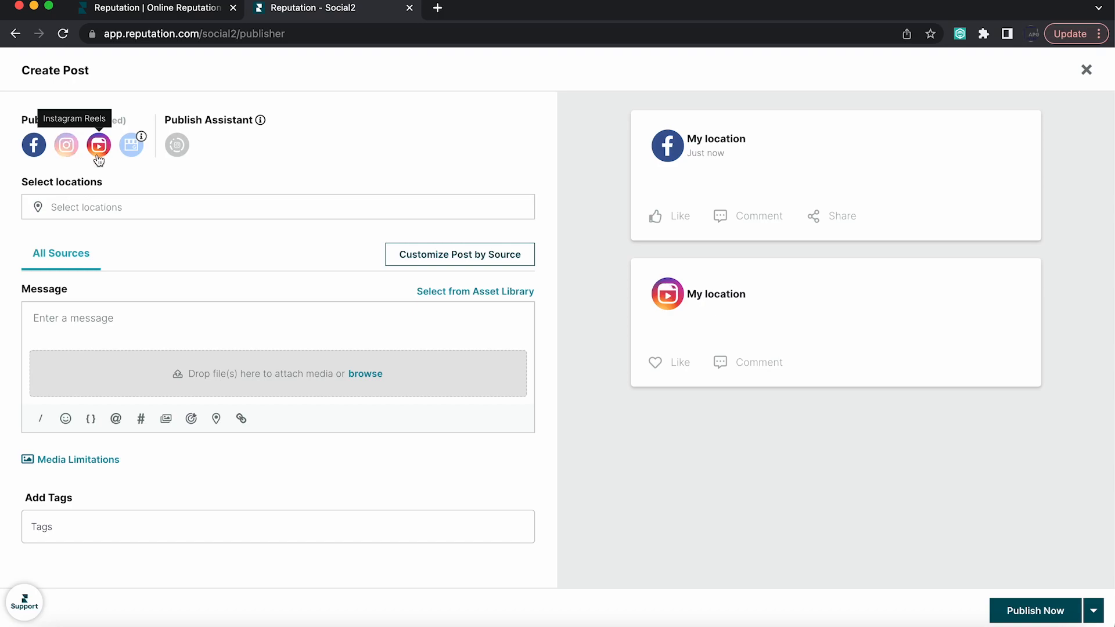
left_click(66, 150)
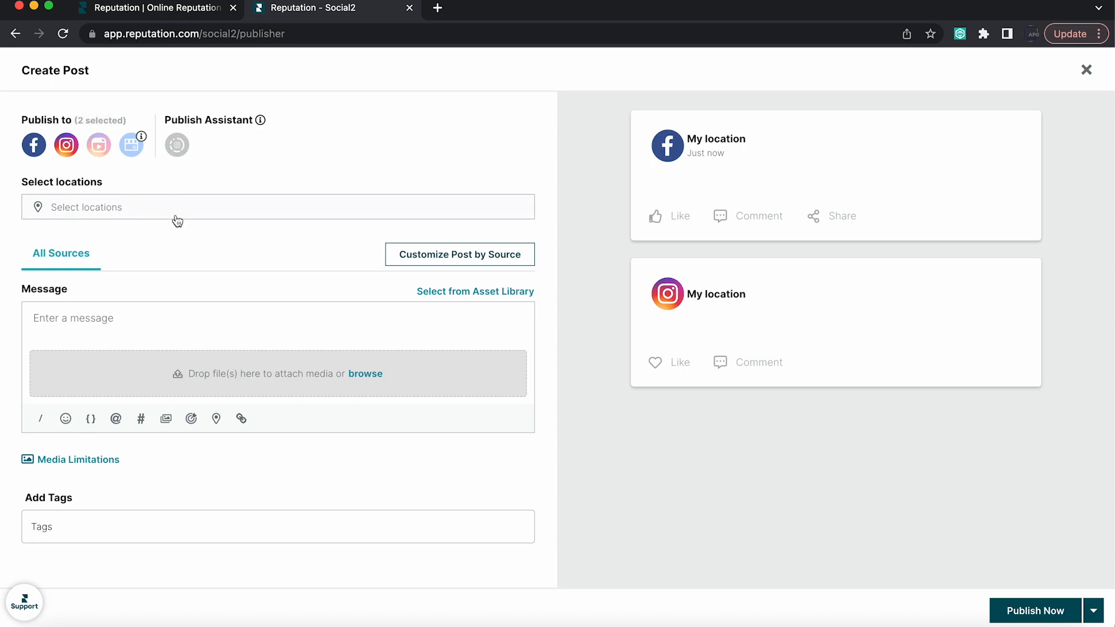
- Set Fairmount North (2601pop) as the only location for the post
left_click(173, 217)
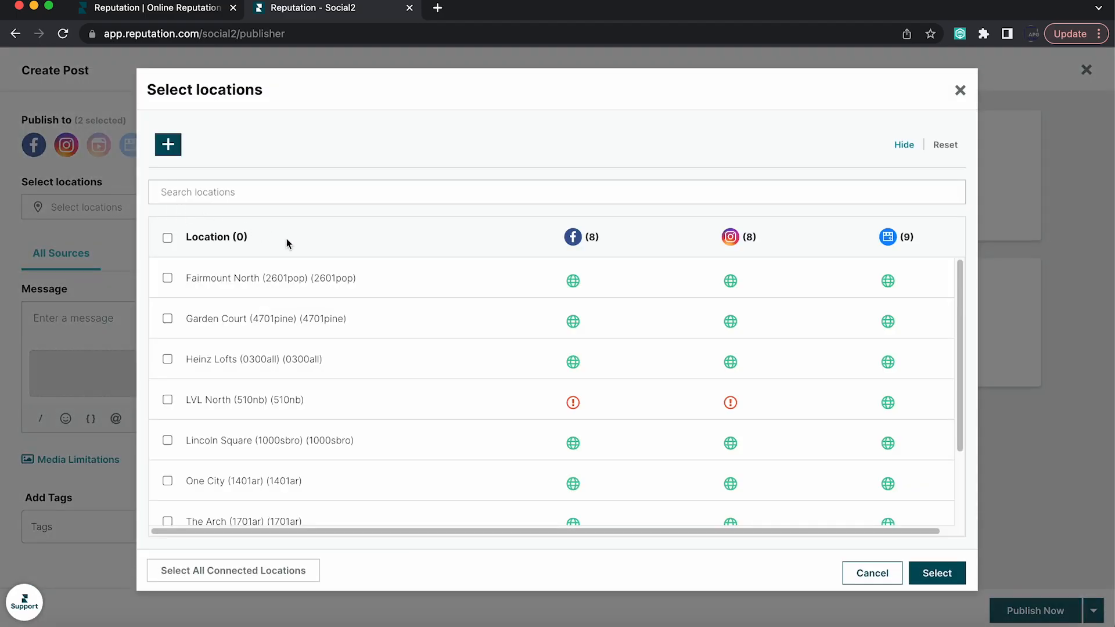
left_click(280, 284)
left_click(942, 581)
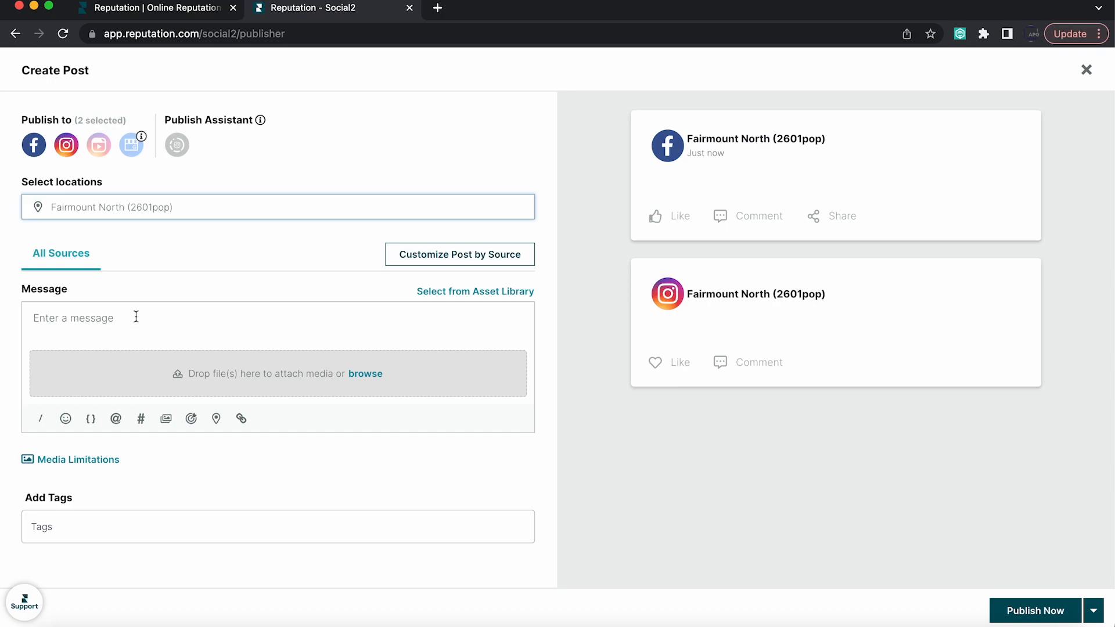
- Attach the image FN_8-22_SOCIAL01.jpg from the FairmountN_Social folder inside Socials on the Desktop to the post
left_click(106, 316)
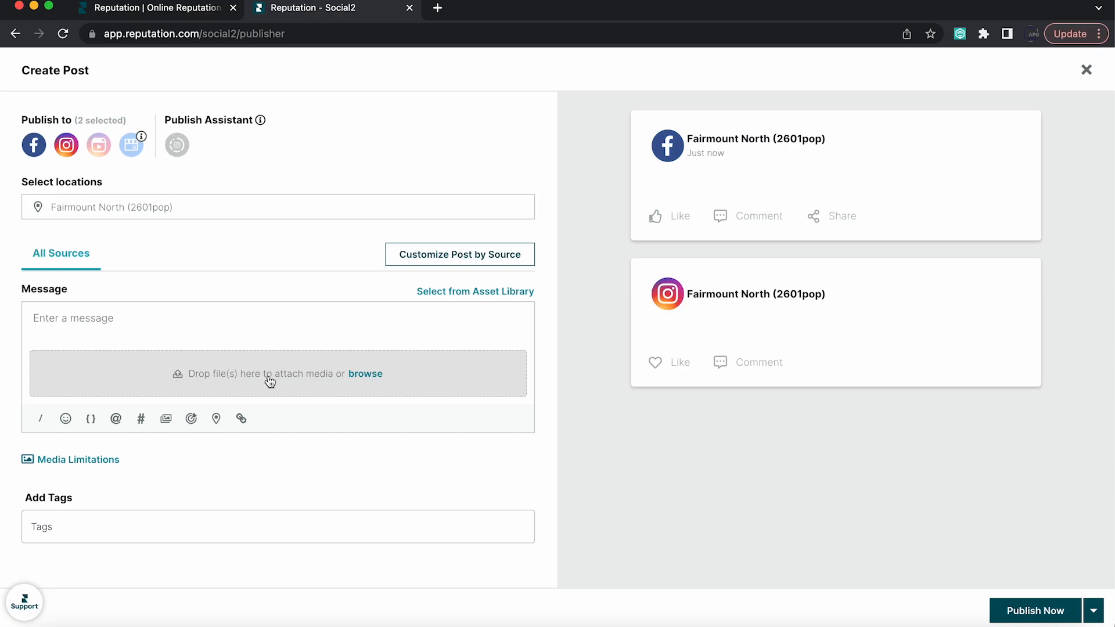
left_click(365, 374)
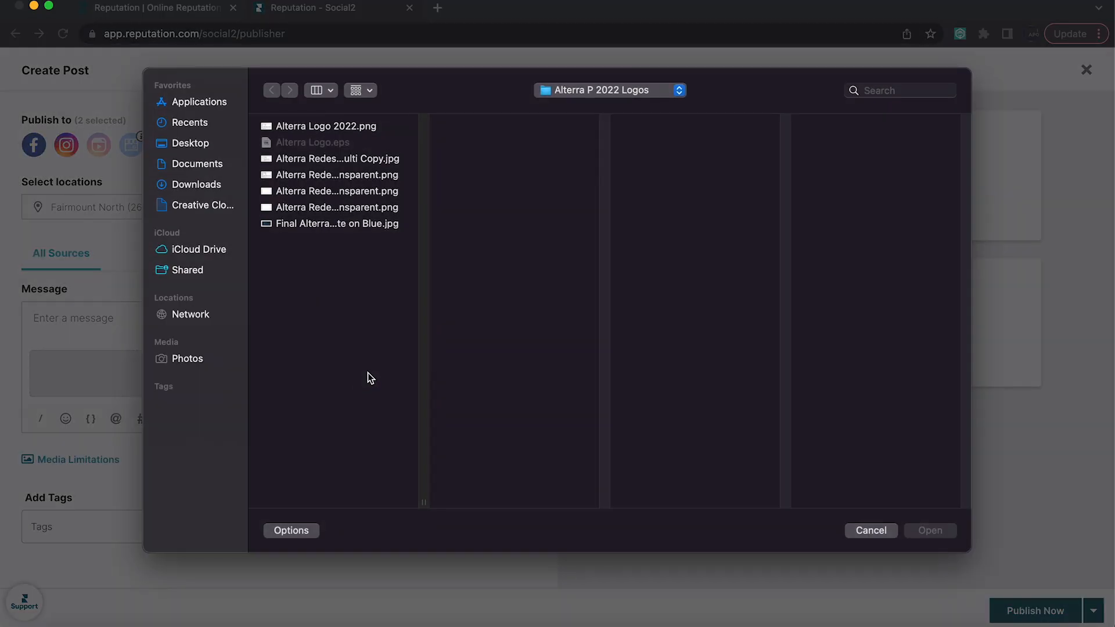
left_click(181, 143)
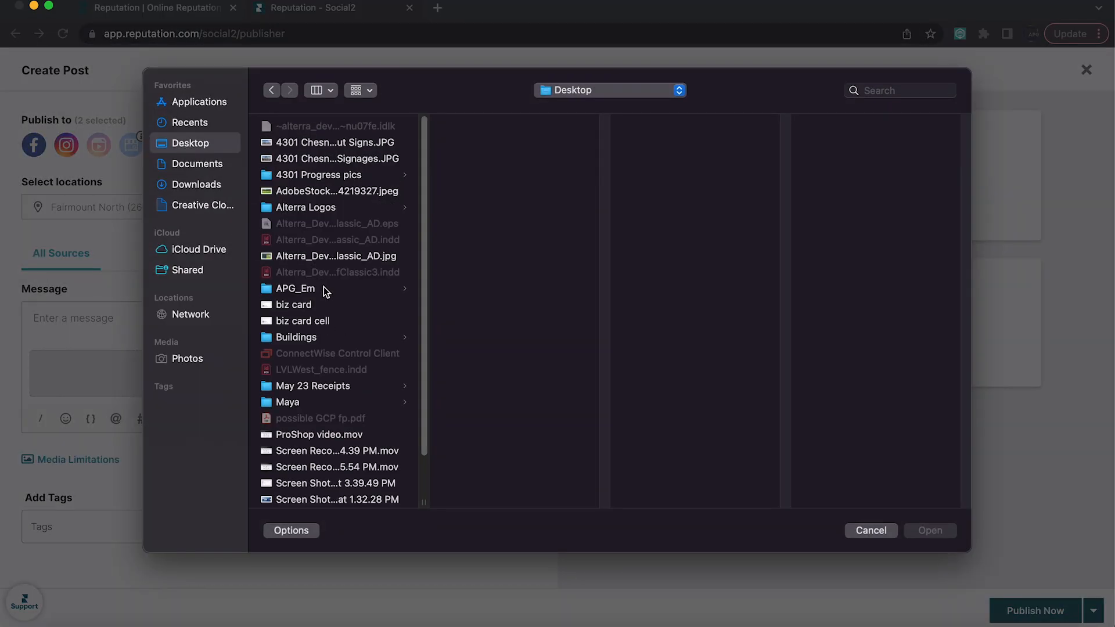
scroll(324, 290, "down", 2)
left_click(292, 493)
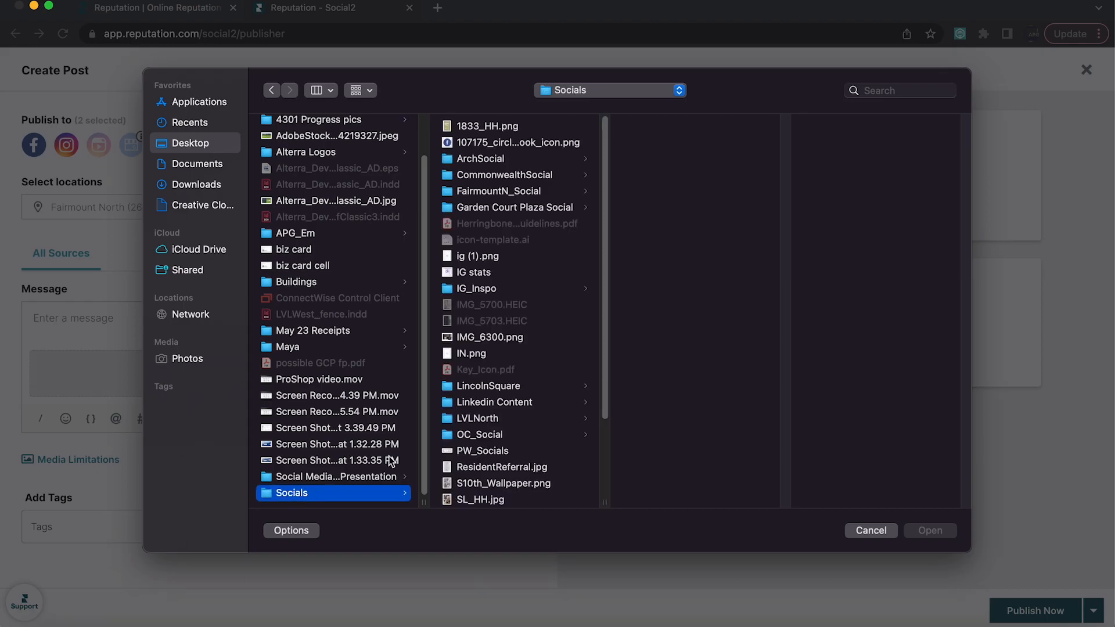
left_click(495, 193)
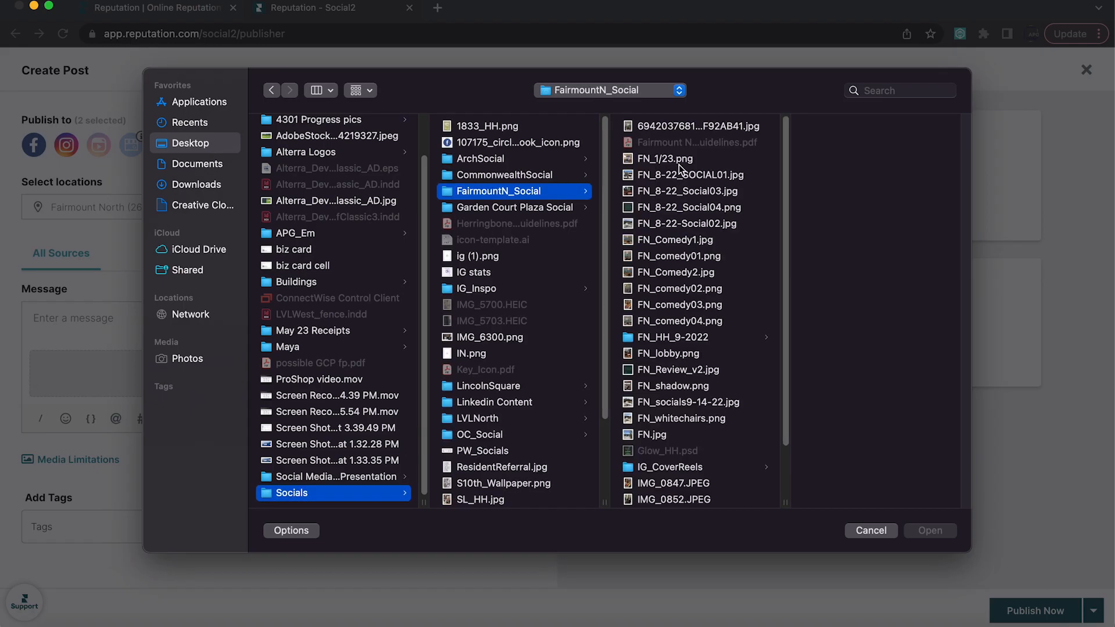
left_click(707, 176)
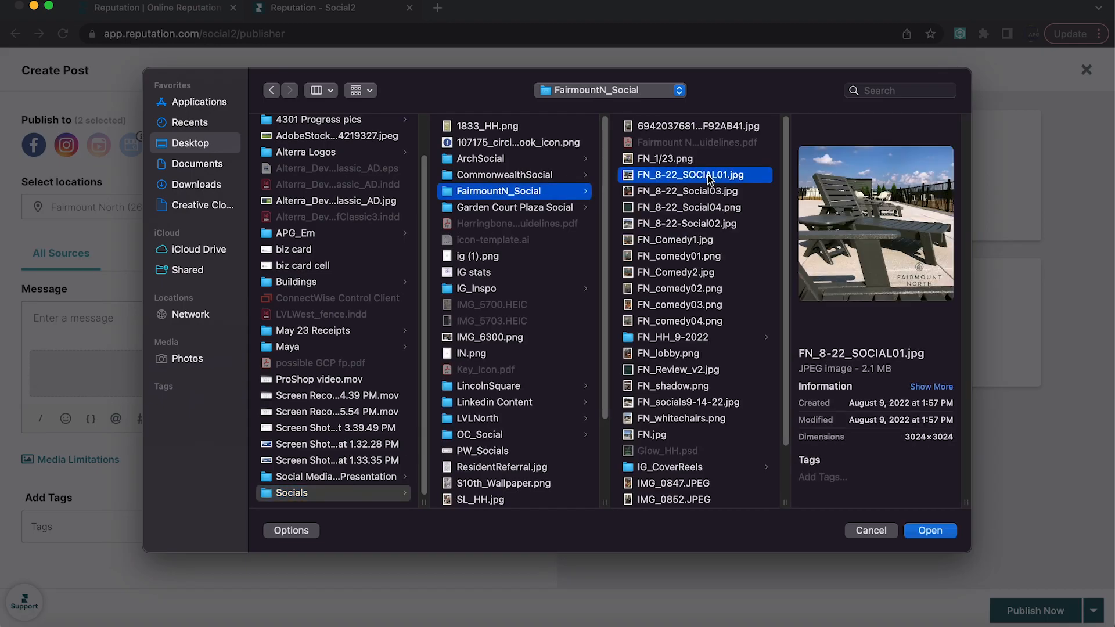
left_click(931, 531)
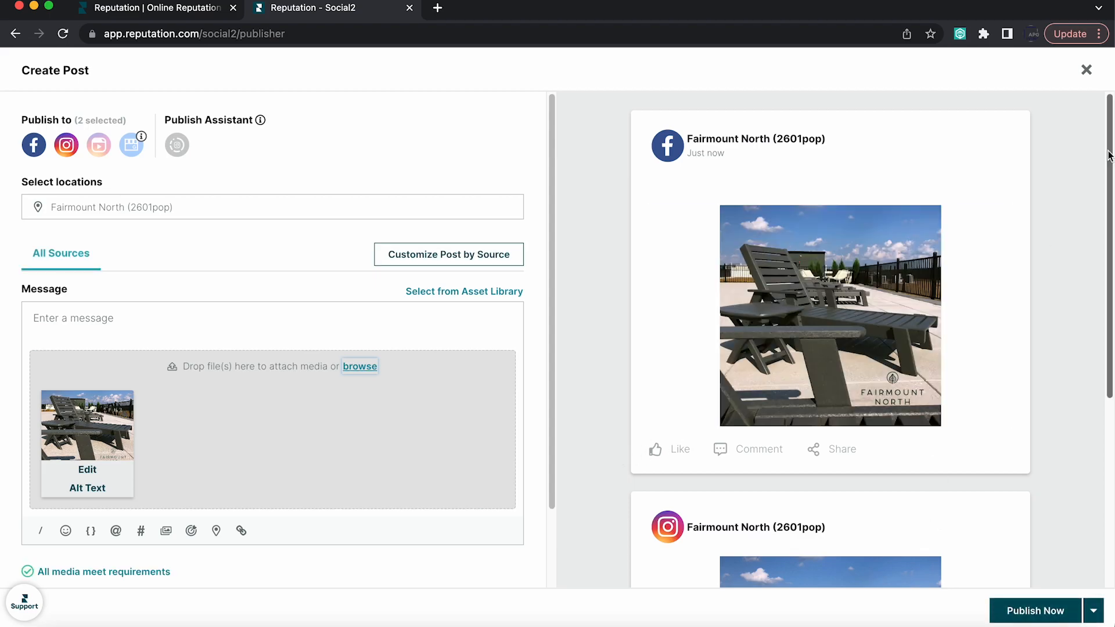
- Enter "Roof deck ready!" as the post's message, followed by a blank line
left_click_drag(1108, 156, 1112, 363)
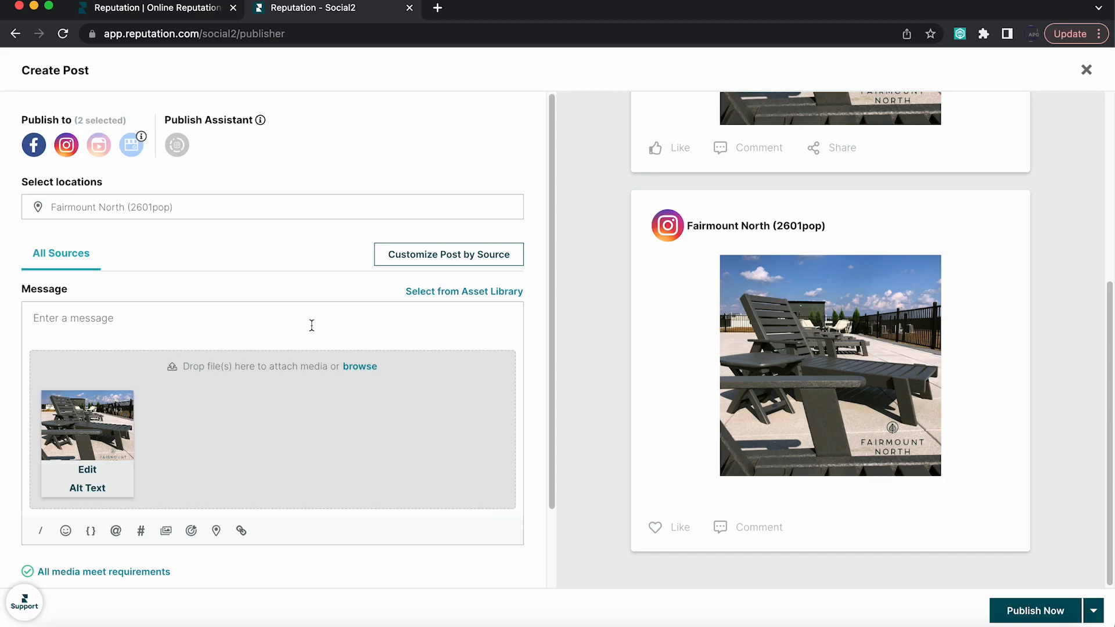
type("R")
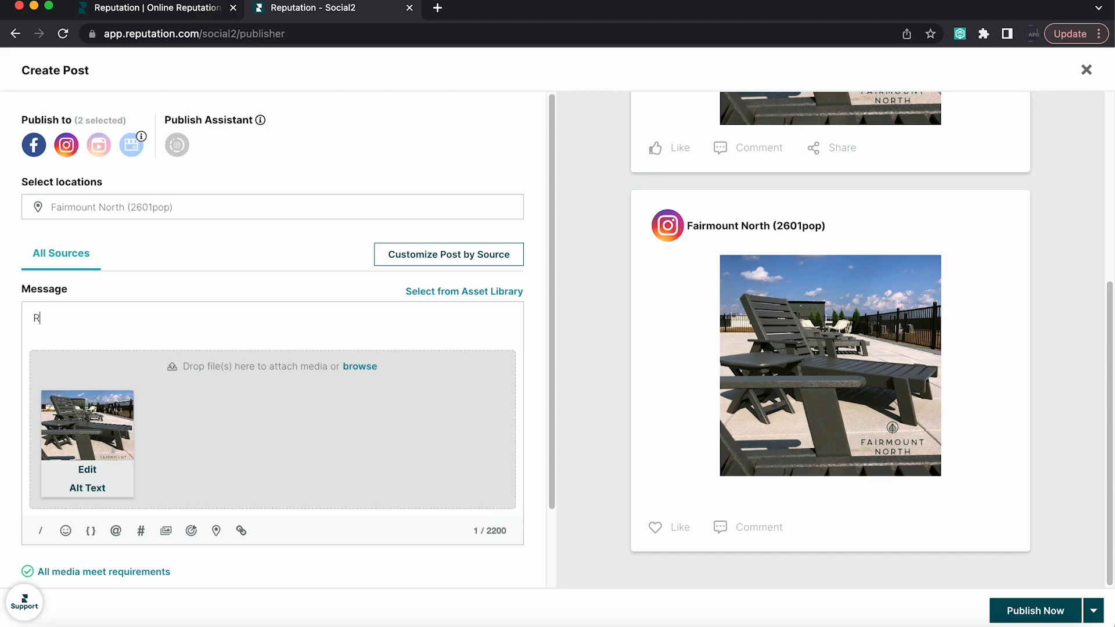
type("oof deck ready!")
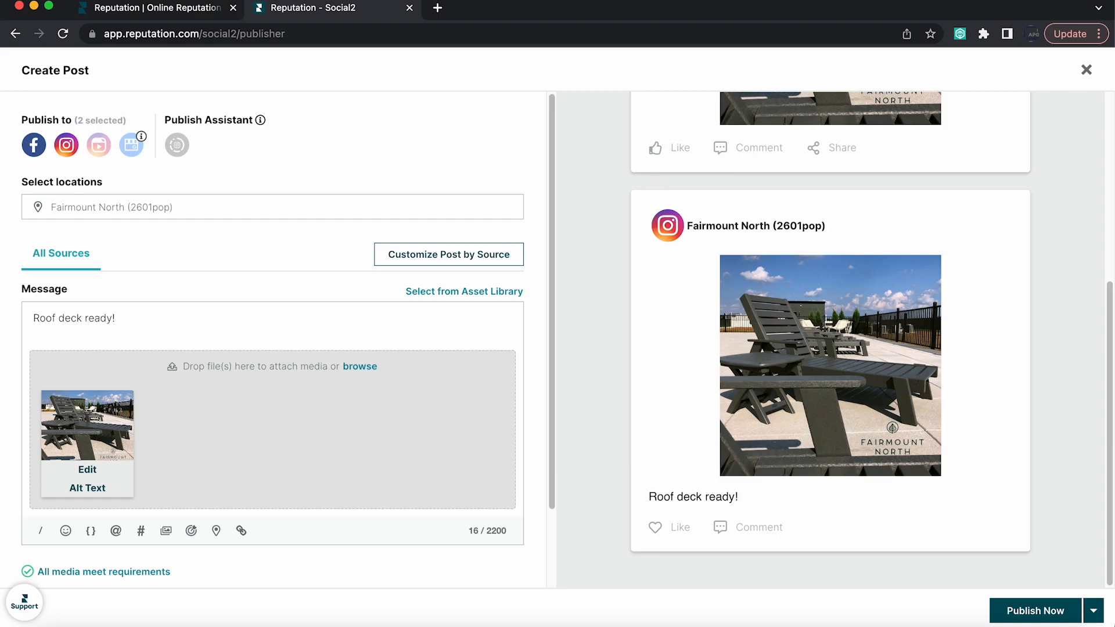
key("Return")
key("Return")
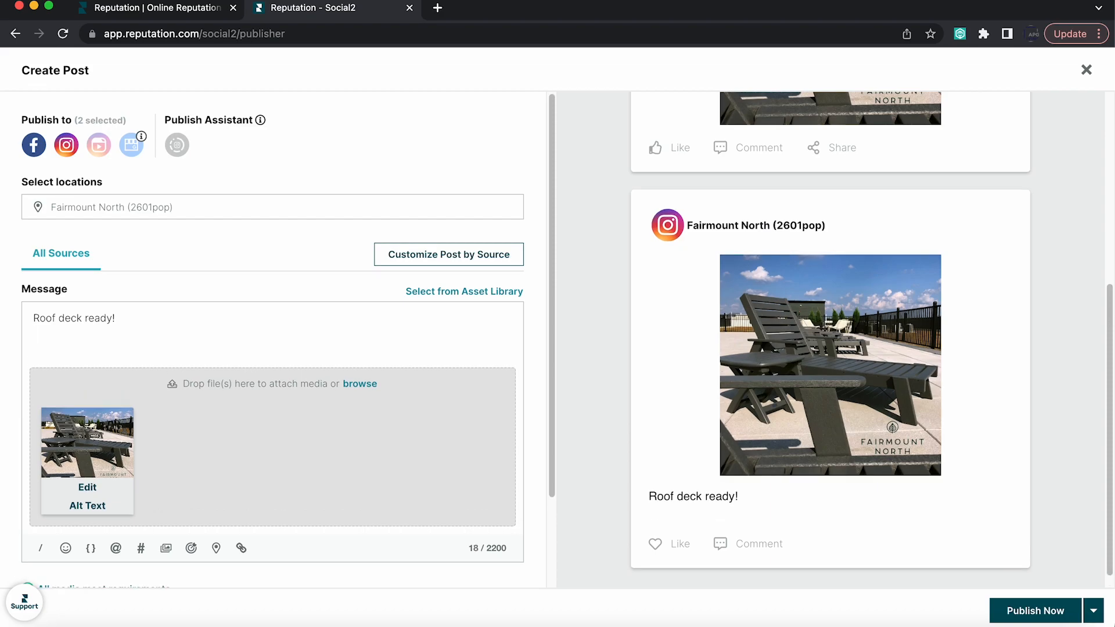
- Add the hashtag #FairmountNorthApts below the blank line in the message
type("#F")
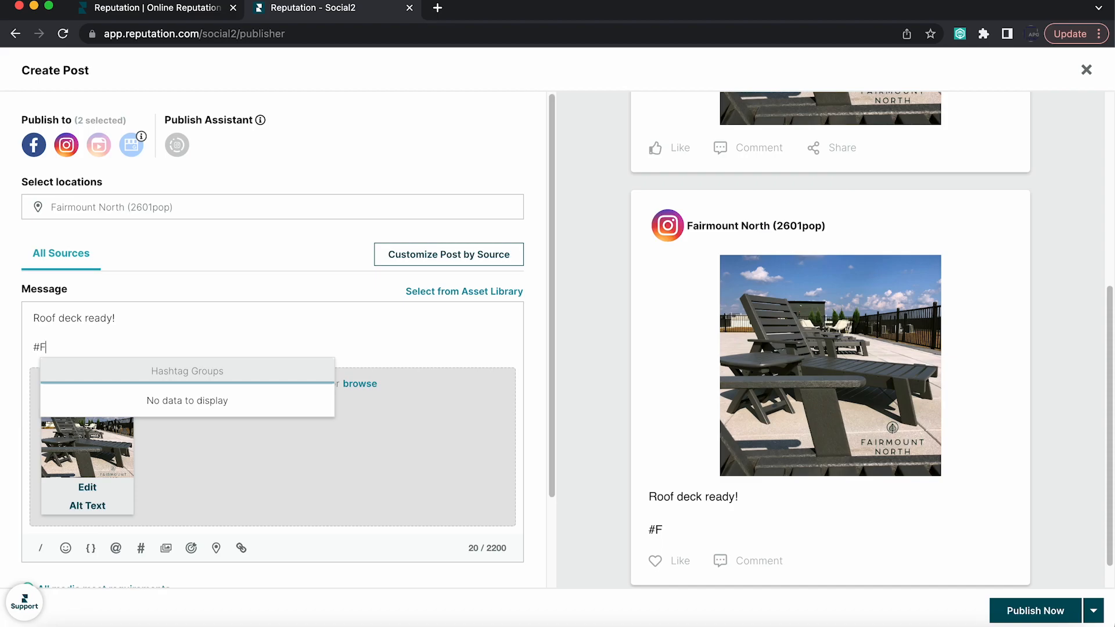
type("airmo")
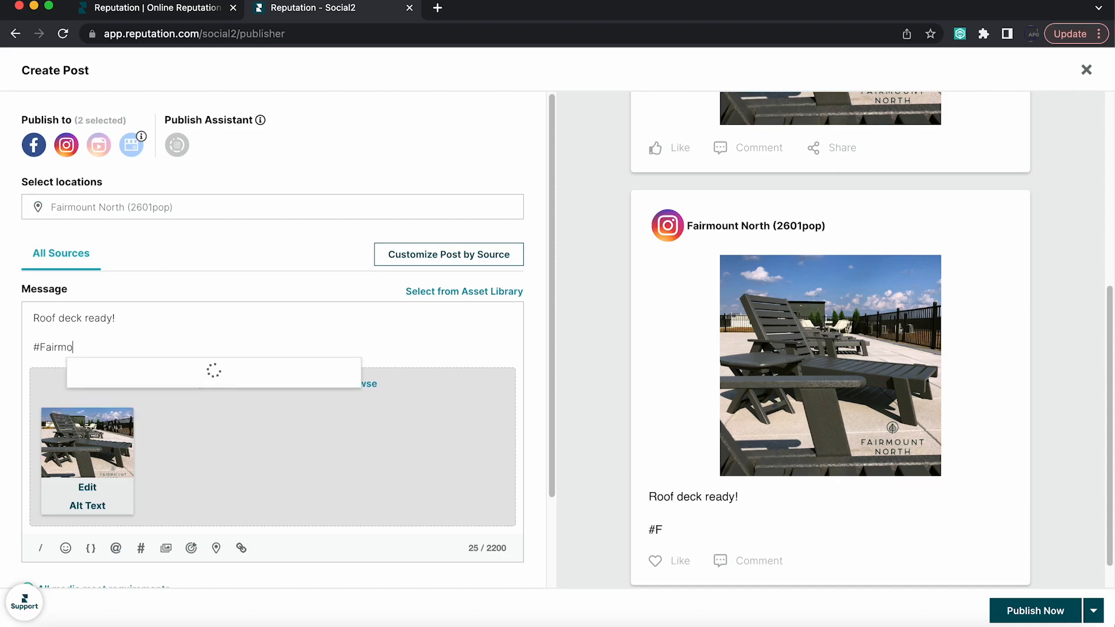
type("untNor")
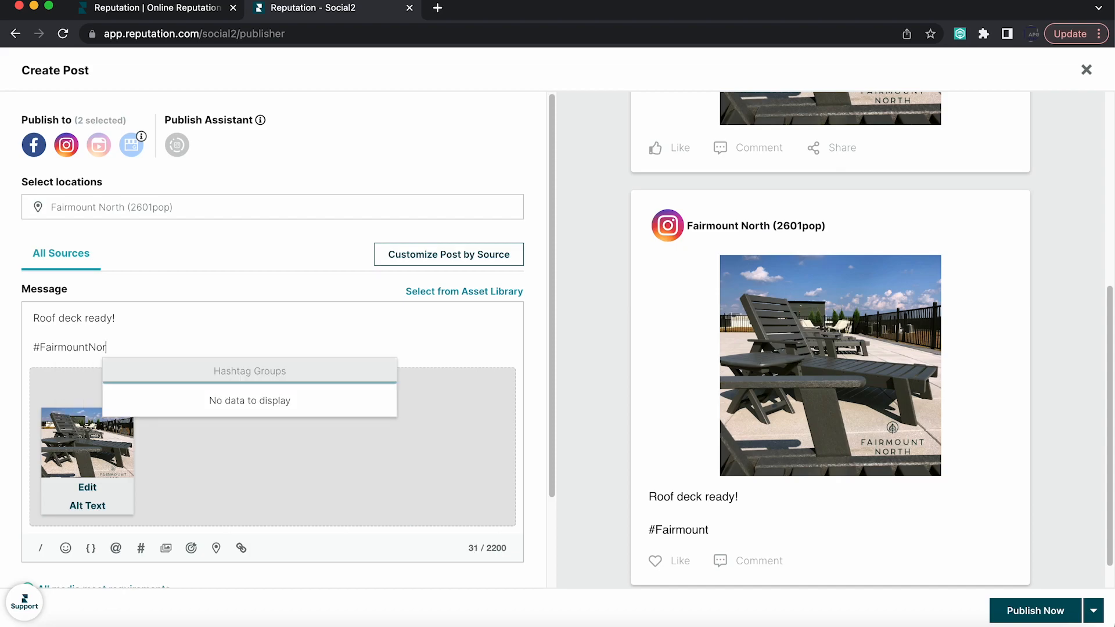
type("thAprt")
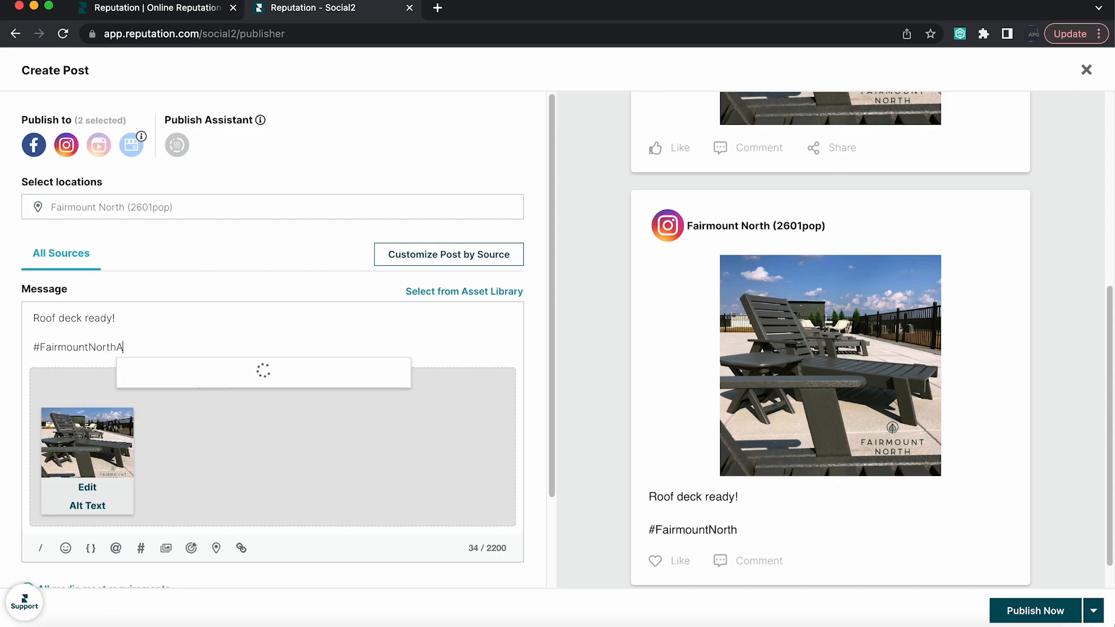
key("BackSpace")
key("BackSpace")
type("ts")
type(" n")
key("BackSpace")
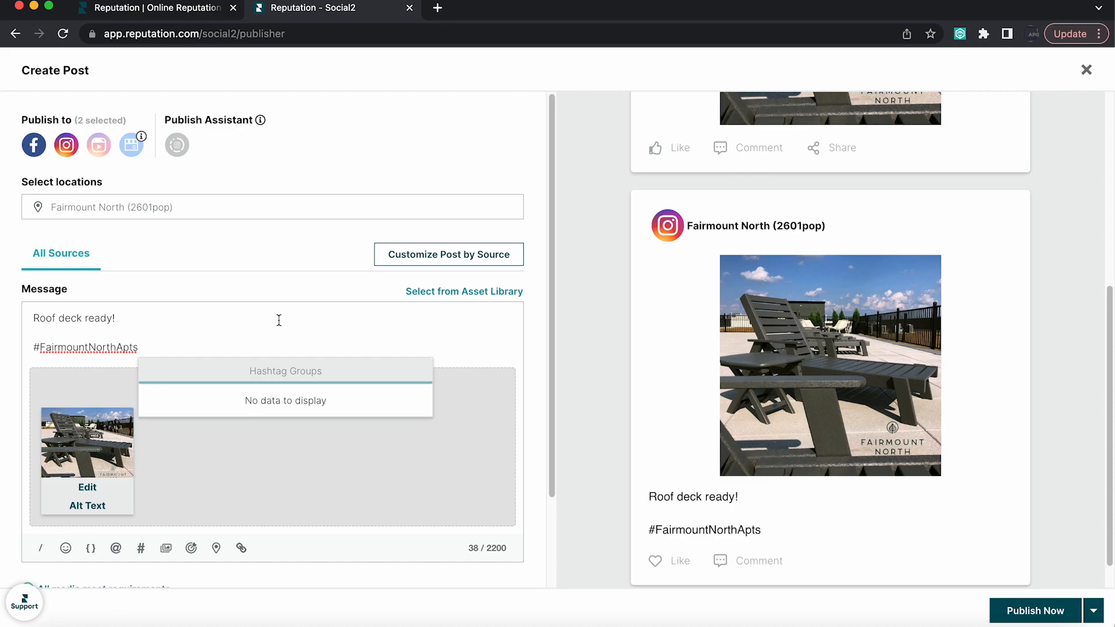
- Append the hashtags #GreenLiving #LuxuryApartments #Philadelphia #RentPhilly to the message's hashtag line, and check both network previews
type("#")
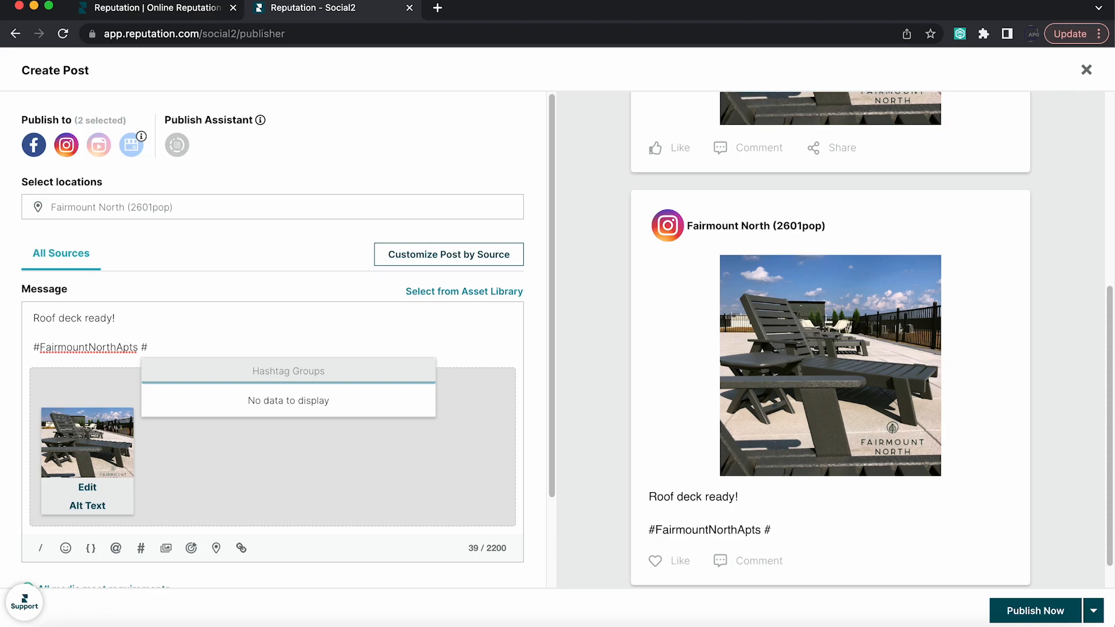
type("Gre")
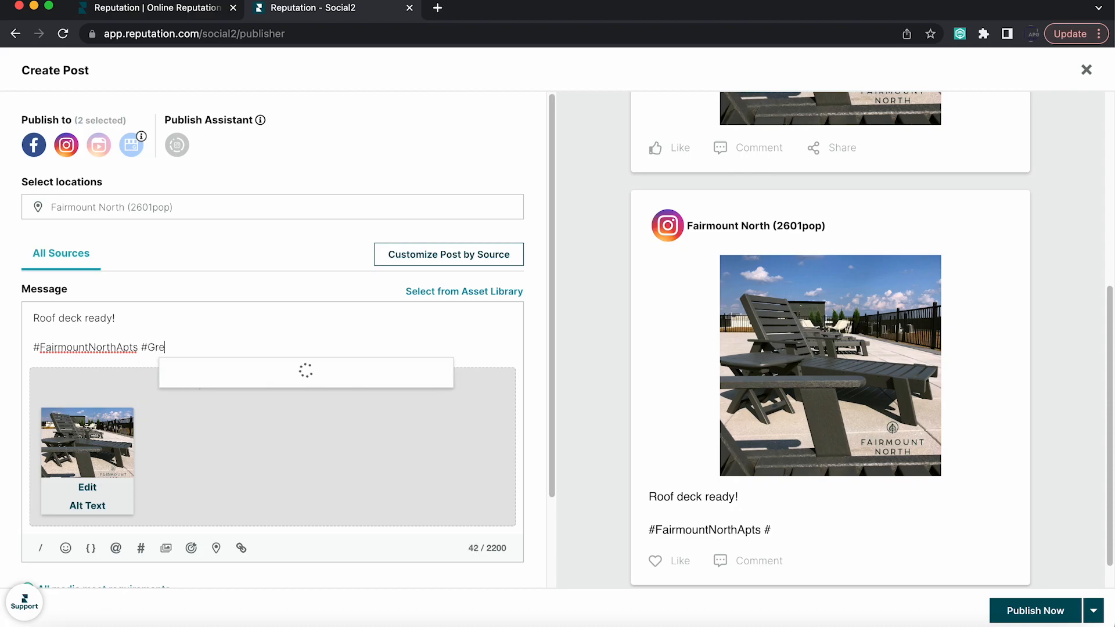
type("enLiving")
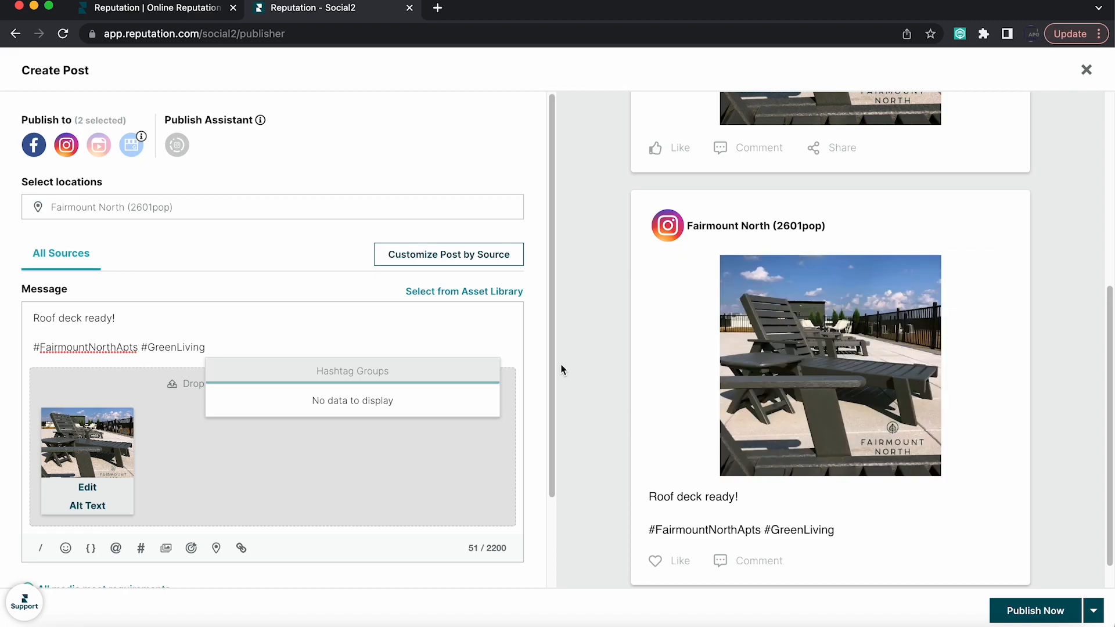
type("#")
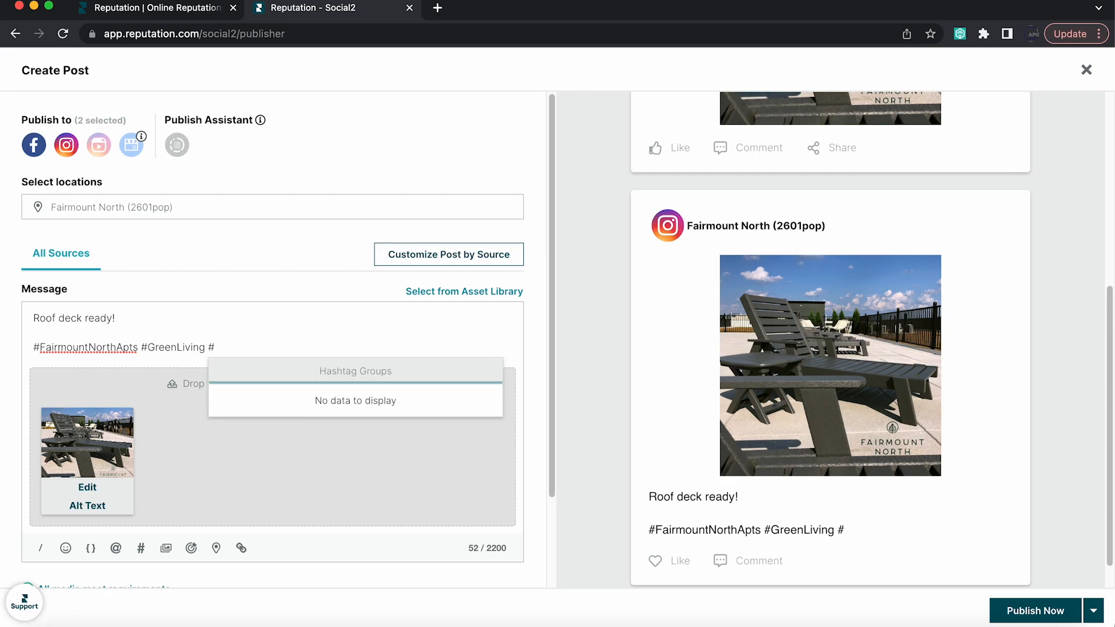
type("Luxury")
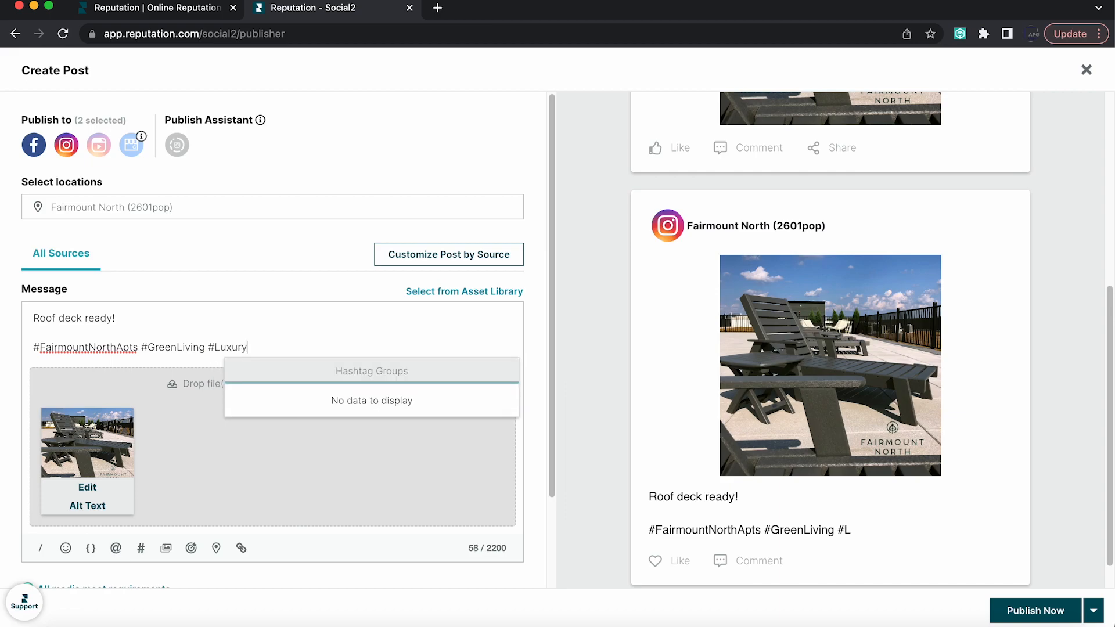
type("Apartme")
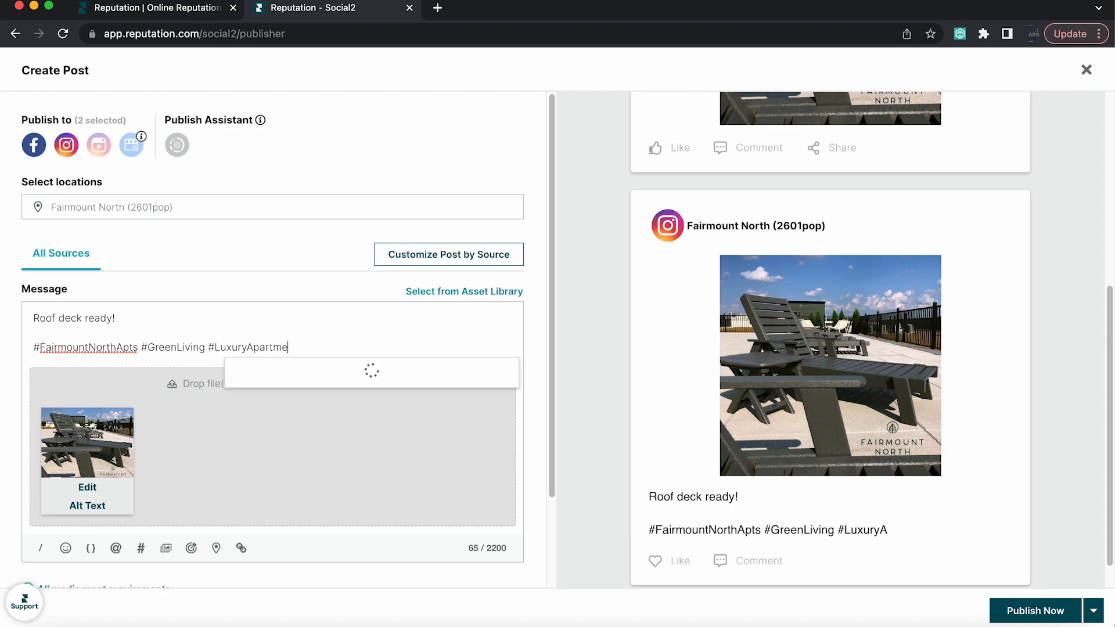
type("nts #Philadel")
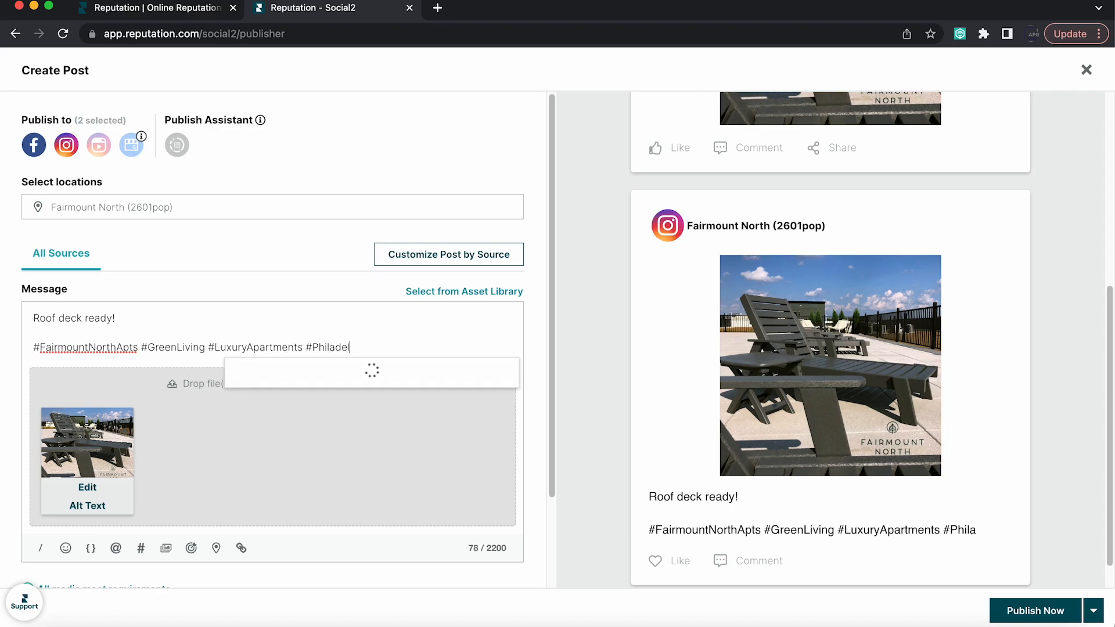
type("phia #")
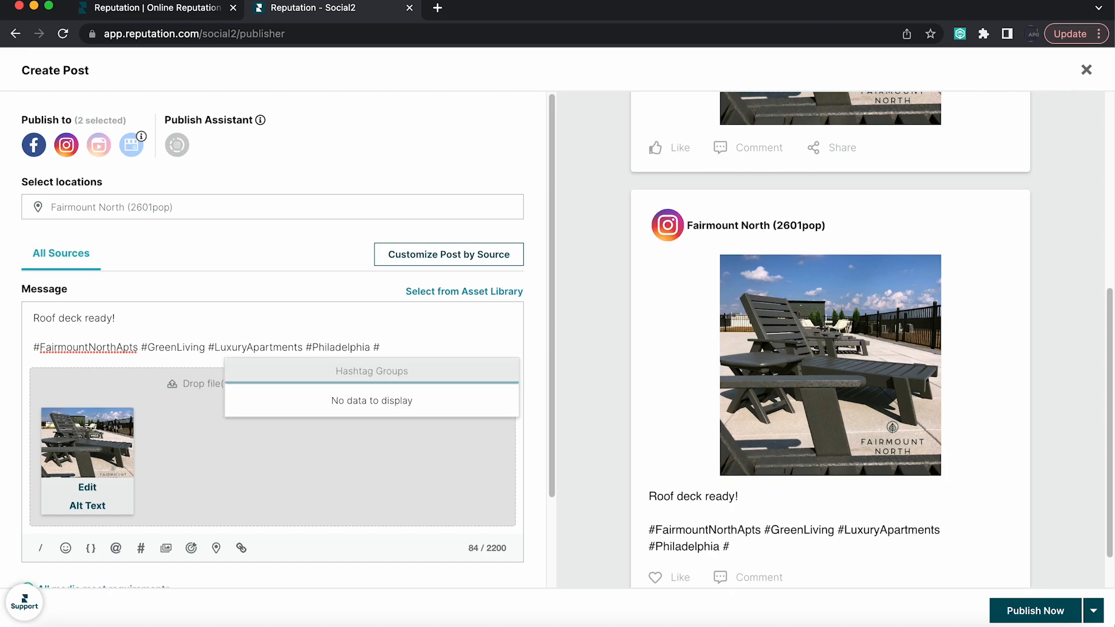
type("RentP")
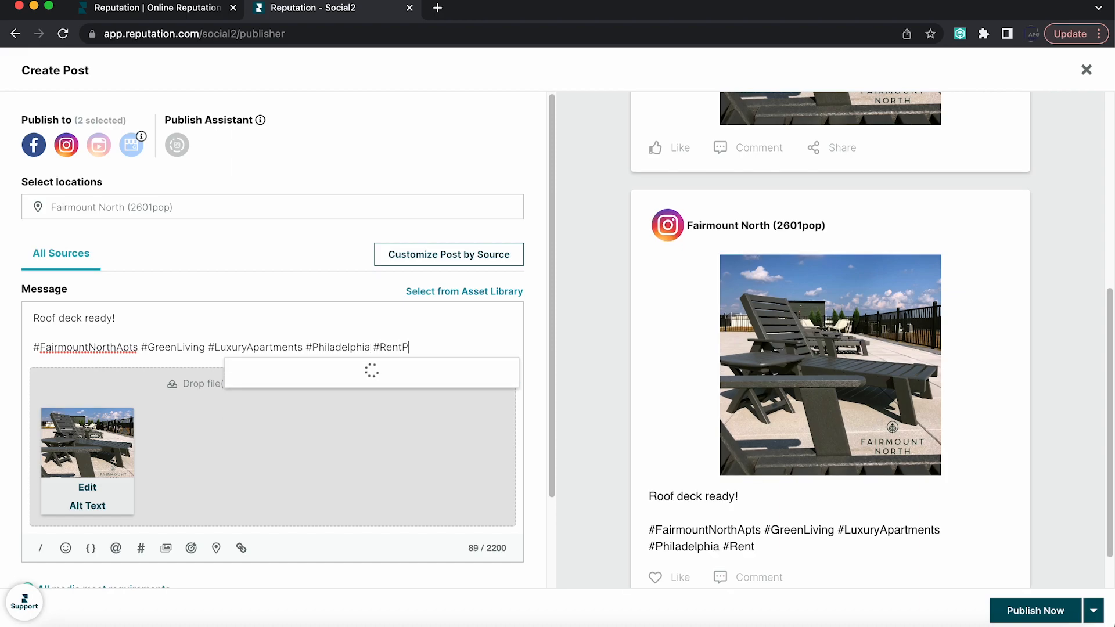
type("hilly #")
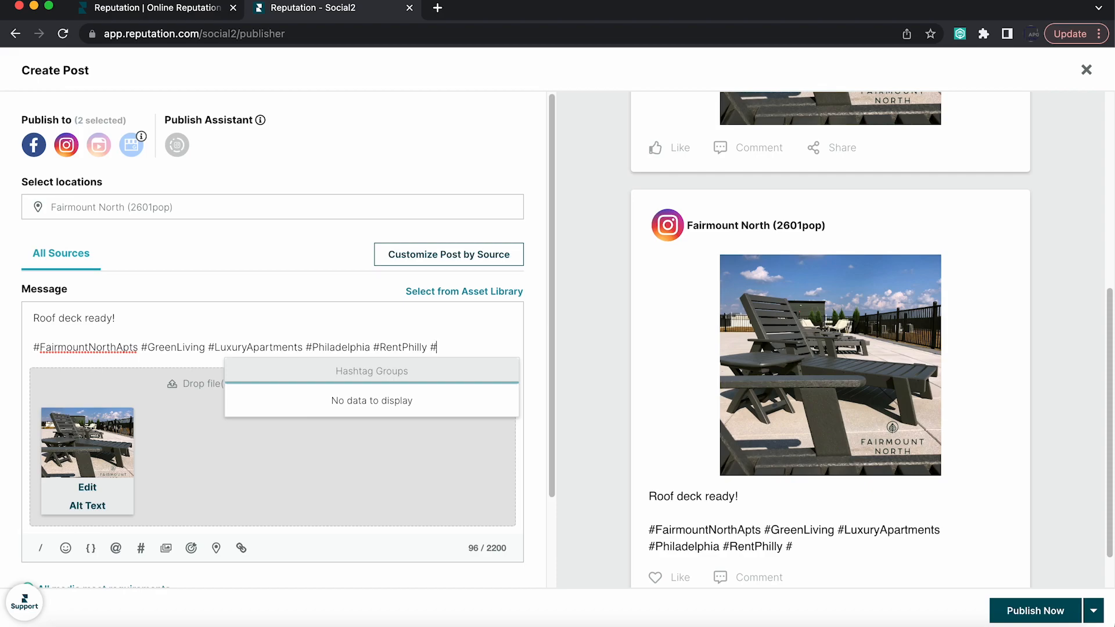
key("BackSpace")
scroll(668, 497, "down", 2)
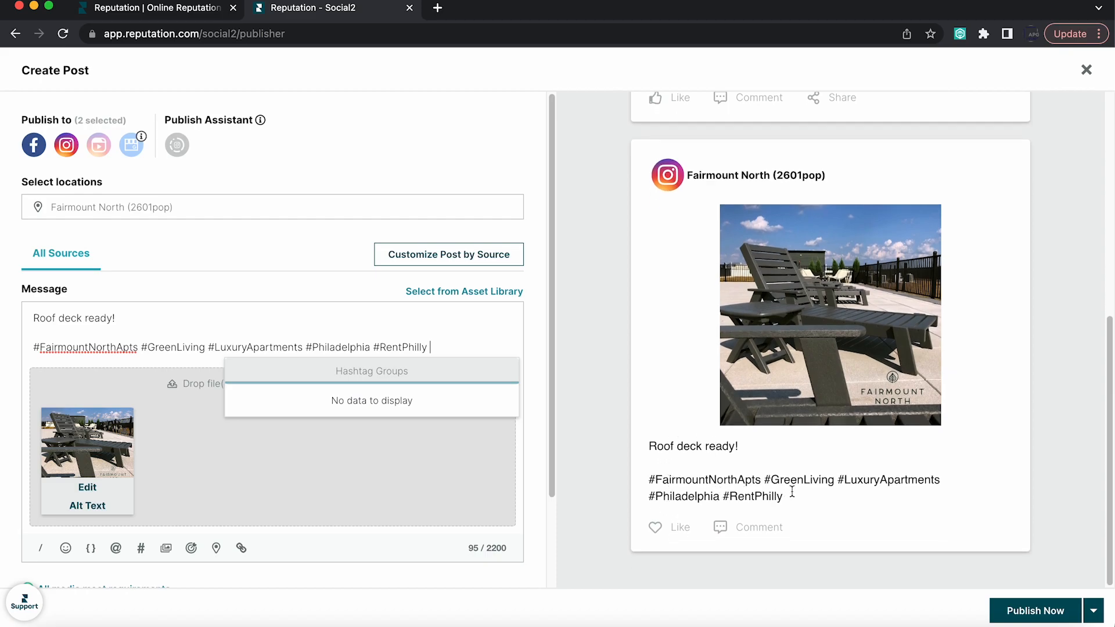
scroll(886, 452, "up", 8)
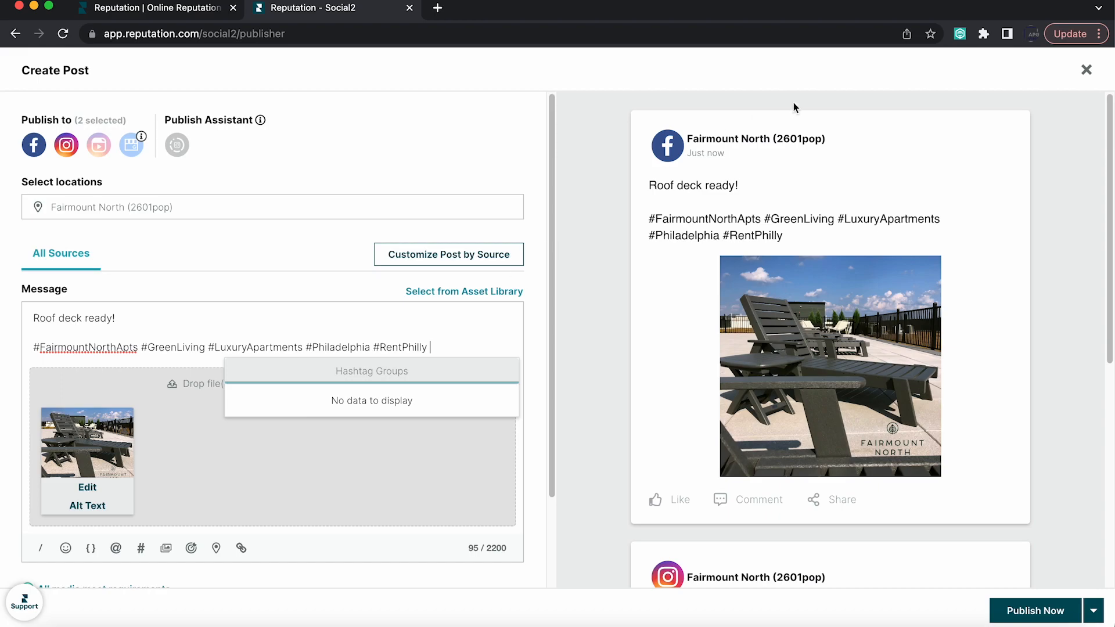
left_click(796, 235)
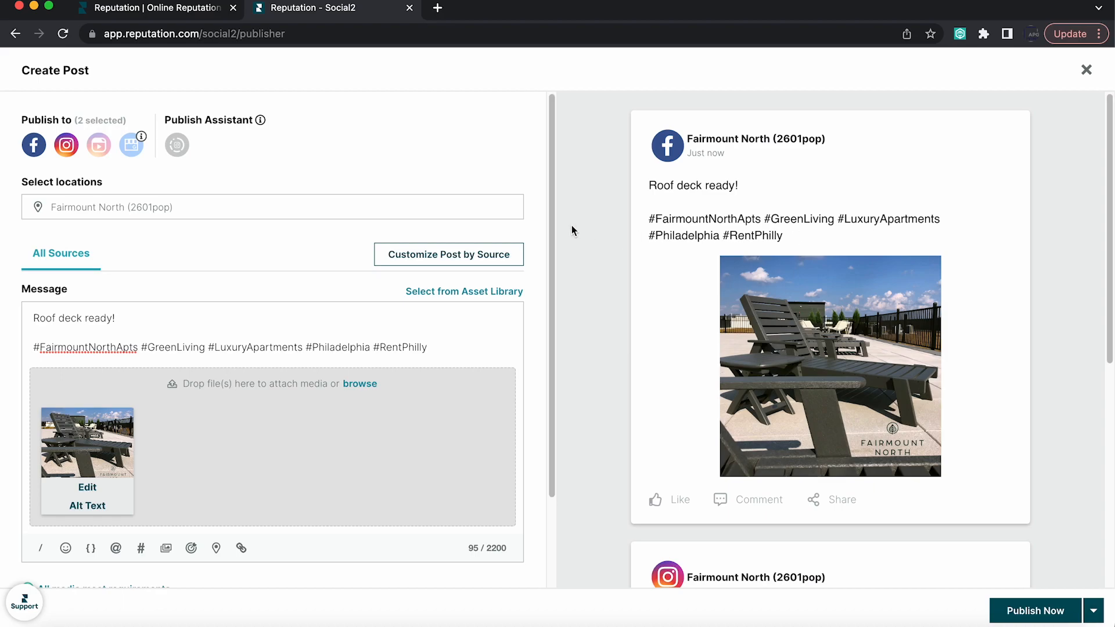
- Remove the attached lounge chair image and attach FN_1/23.png from the FairmountN_Social folder in its place
left_click_drag(552, 242, 552, 428)
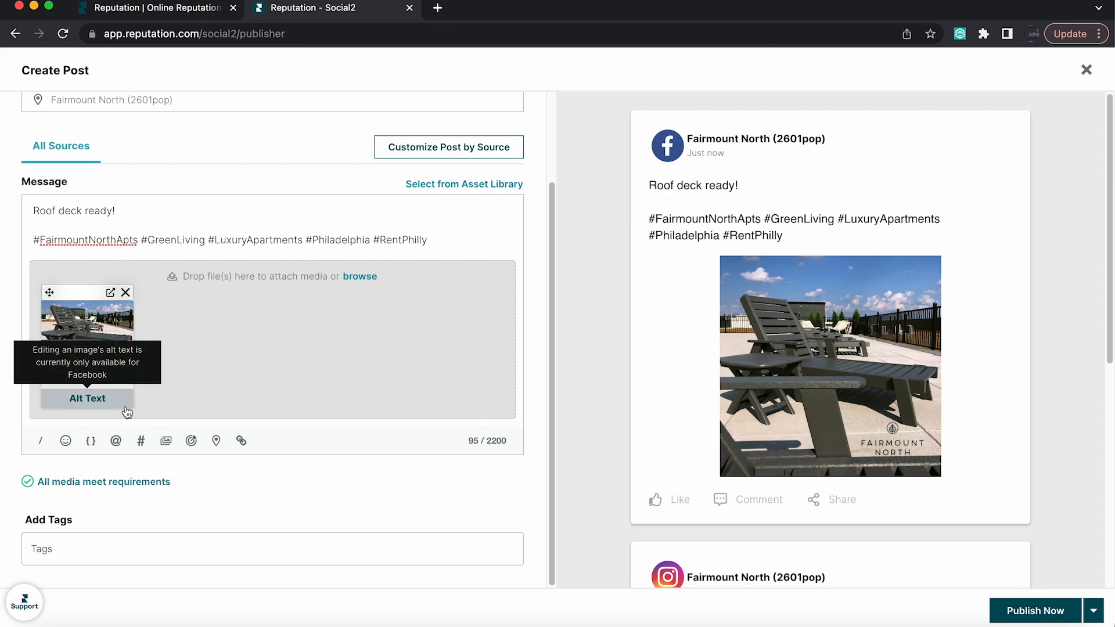
left_click(126, 296)
left_click(368, 392)
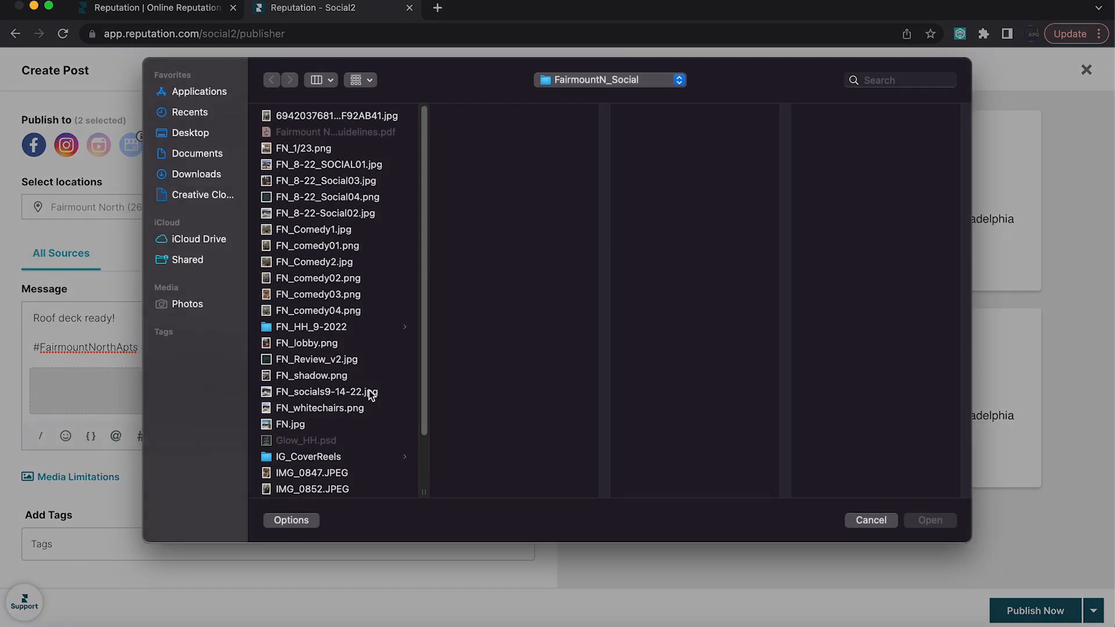
left_click(329, 160)
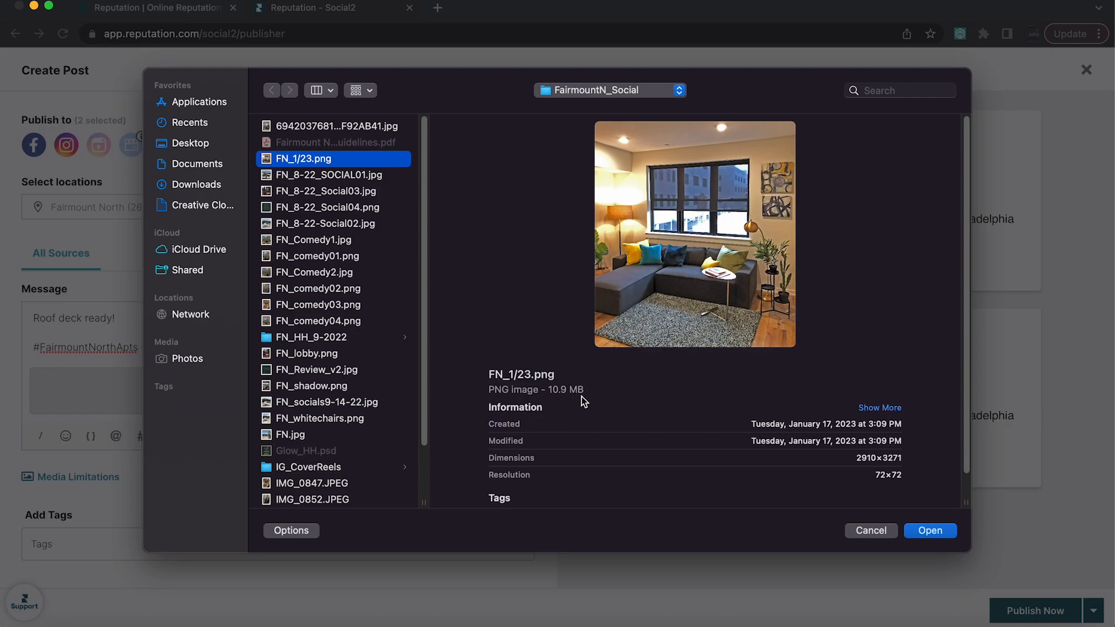
left_click(937, 531)
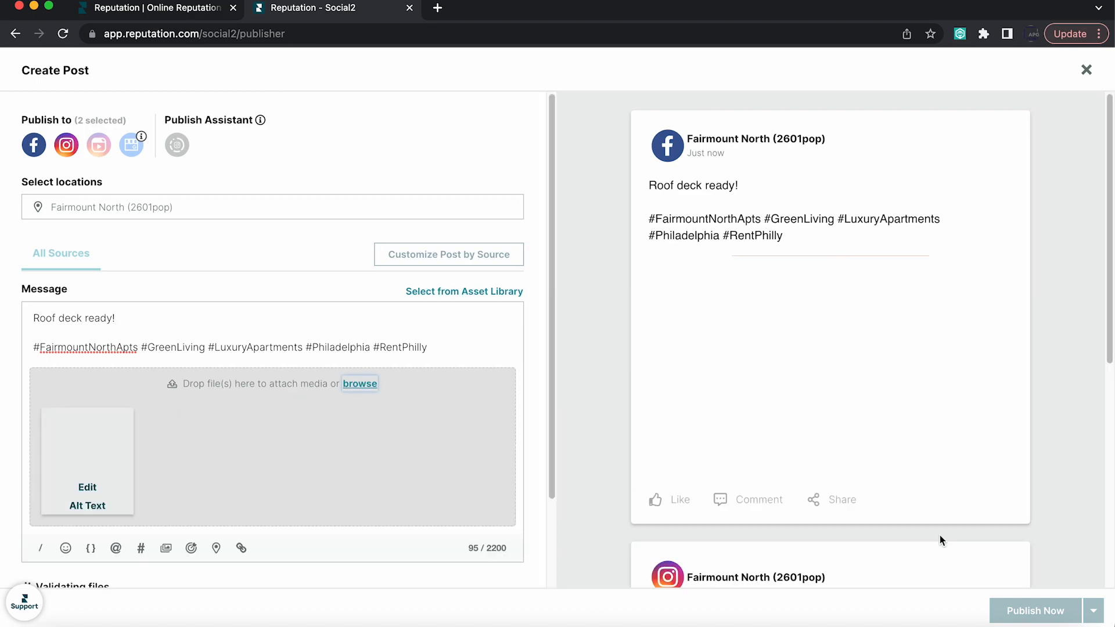
- Check the Instagram preview and the media validation for the living room image, and try to publish the post
scroll(621, 480, "down", 7)
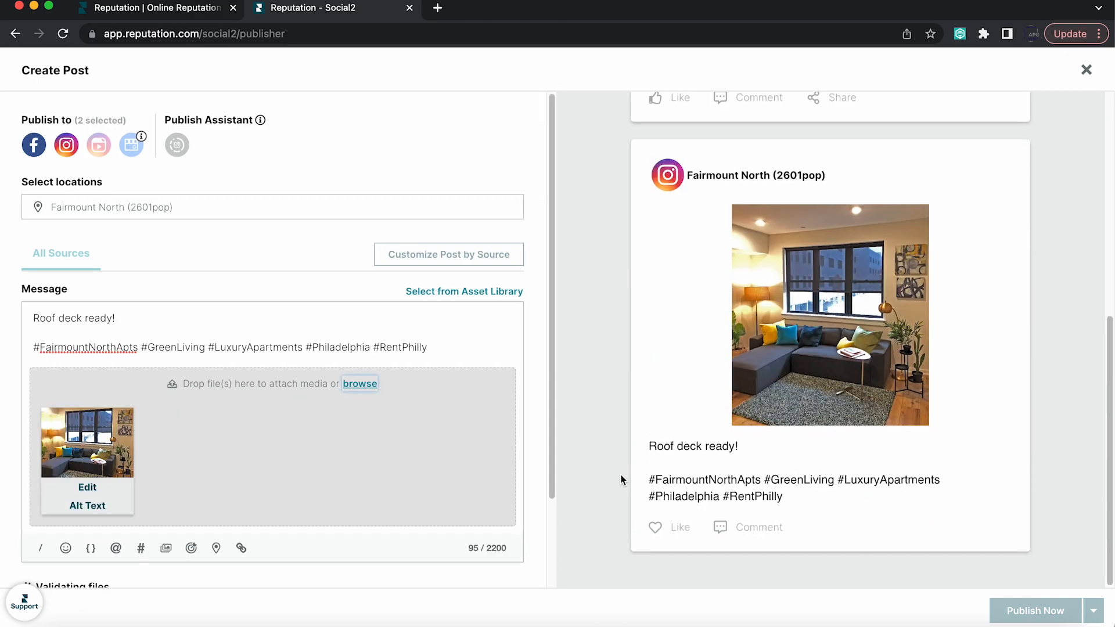
scroll(289, 520, "down", 4)
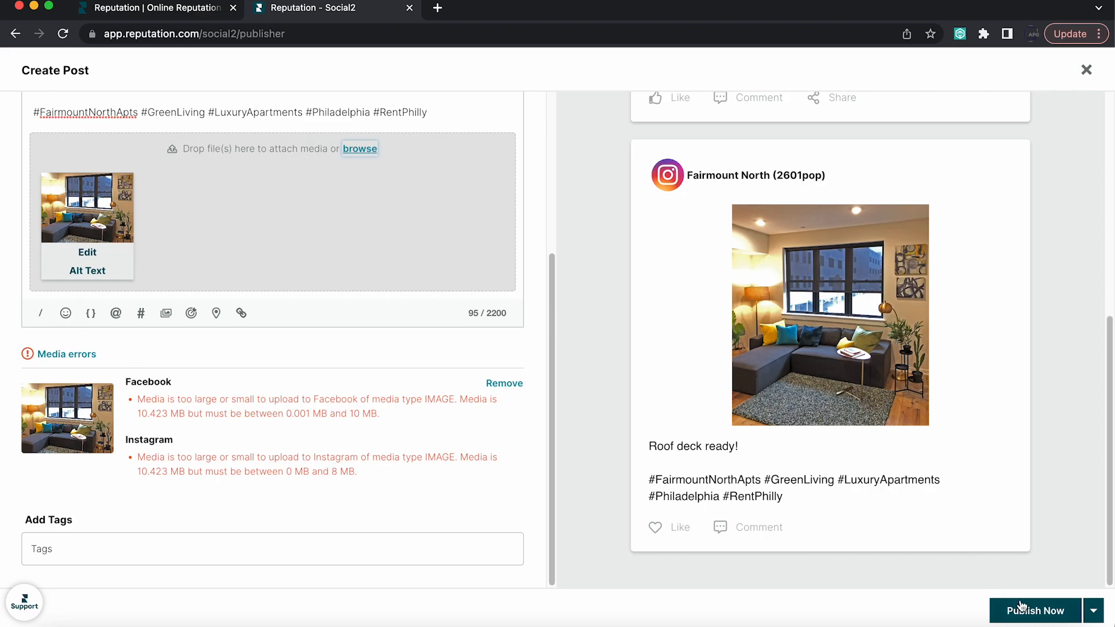
left_click(1035, 618)
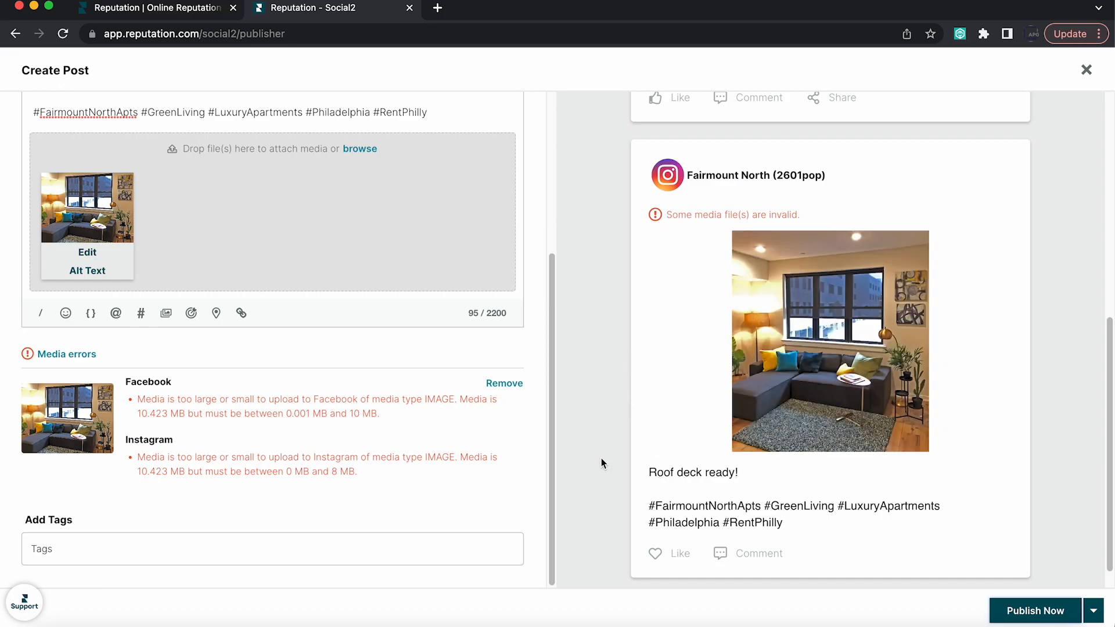
- Replace the living room image with FN_socials9-14-22.jpg from the FairmountN_Social folder, and check its media validation
mouse_move(125, 168)
scroll(622, 293, "up", 7)
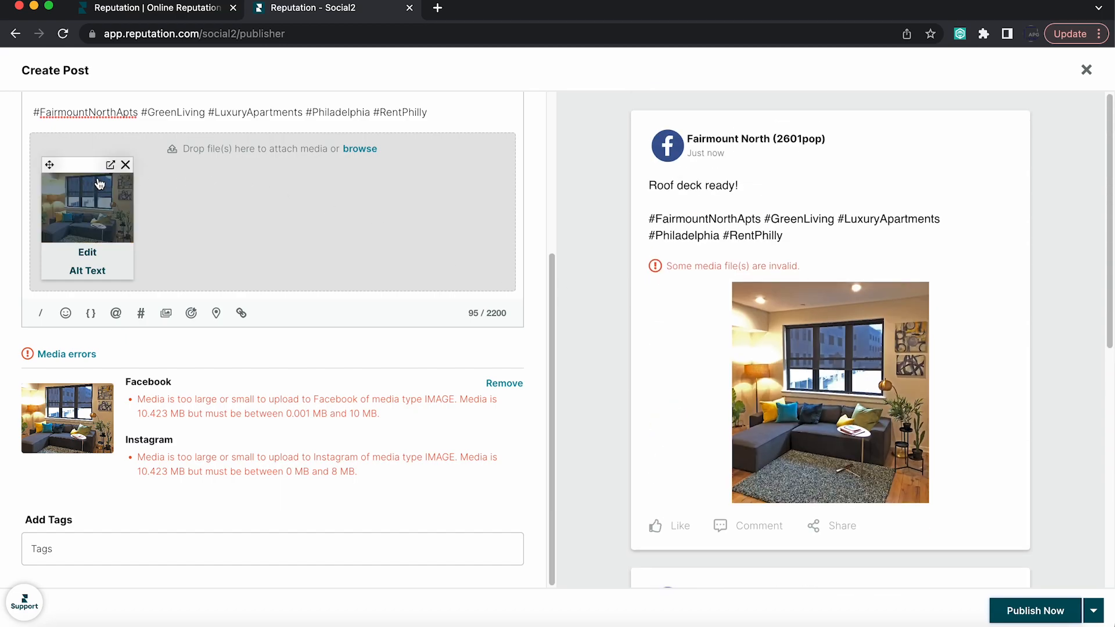
left_click(126, 165)
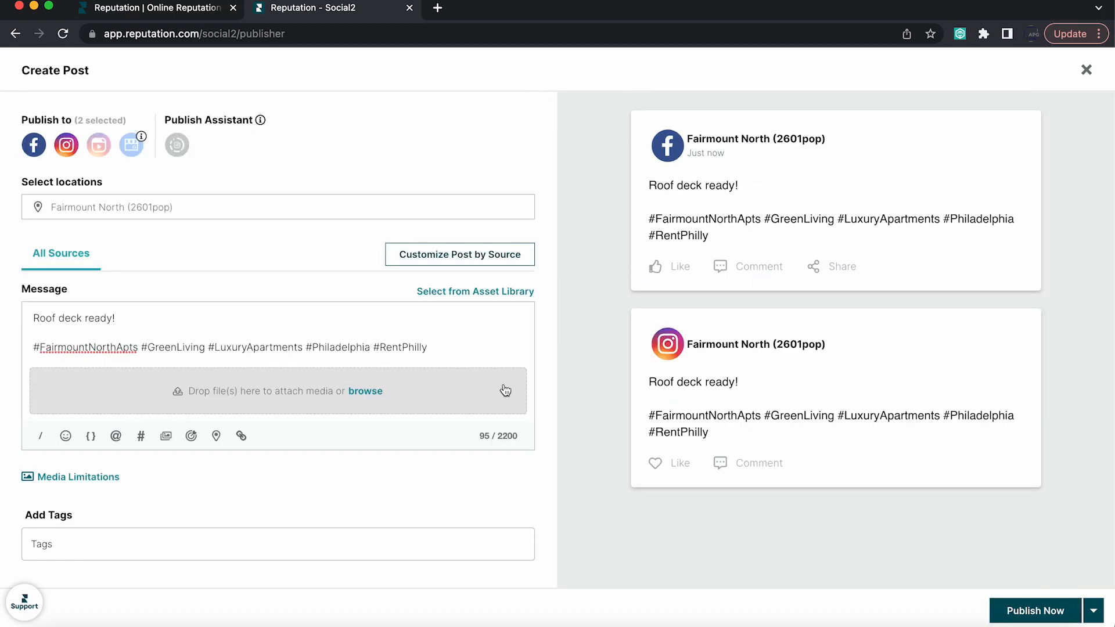
left_click(374, 394)
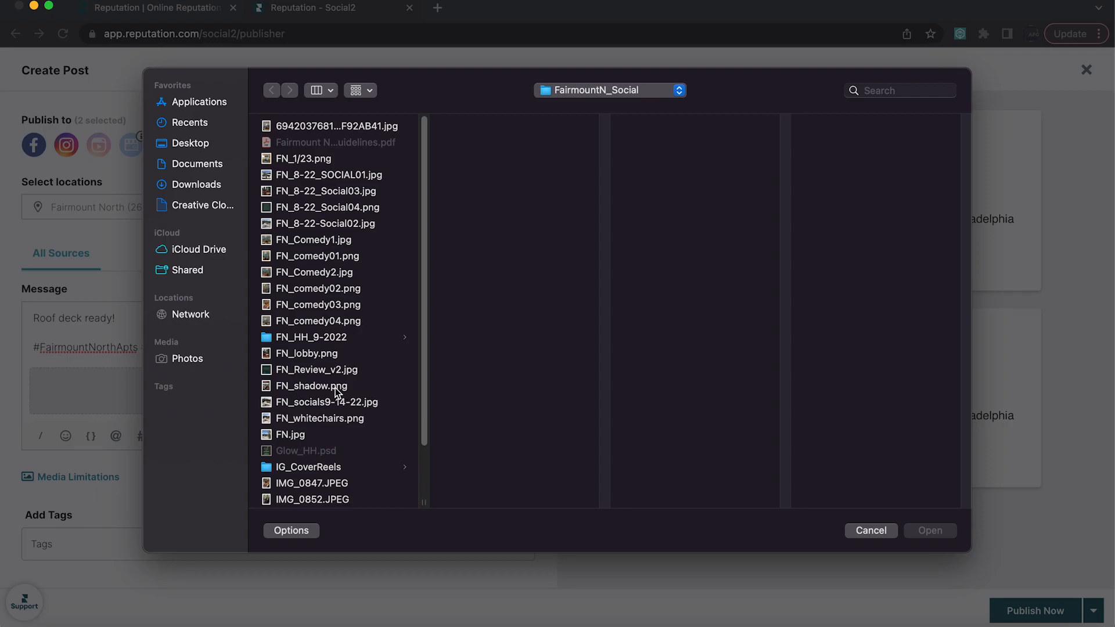
left_click(335, 402)
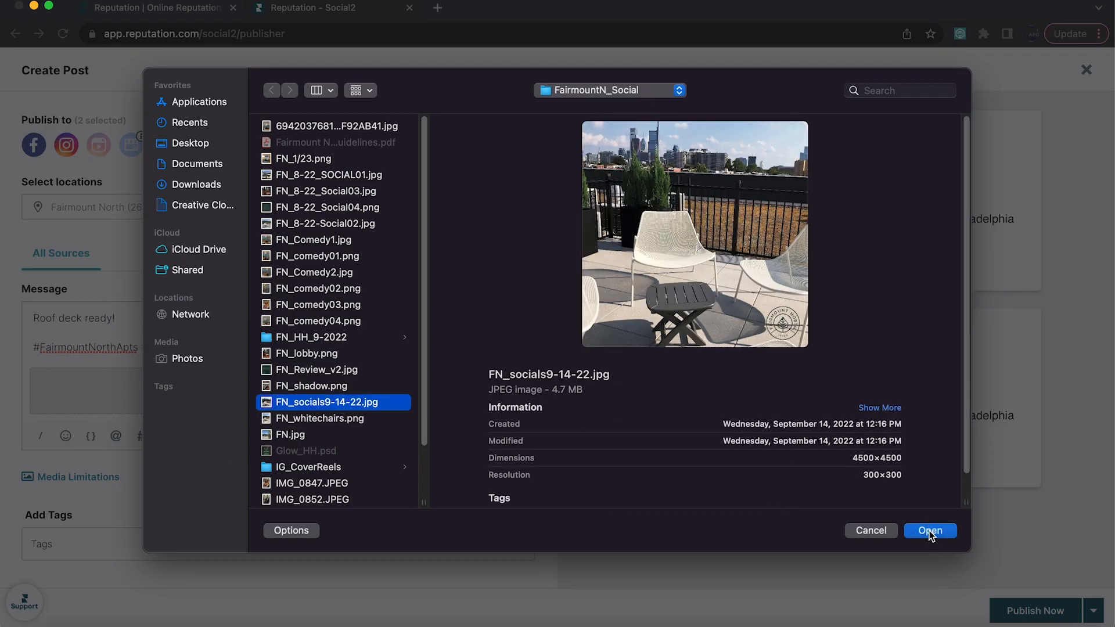
left_click(929, 531)
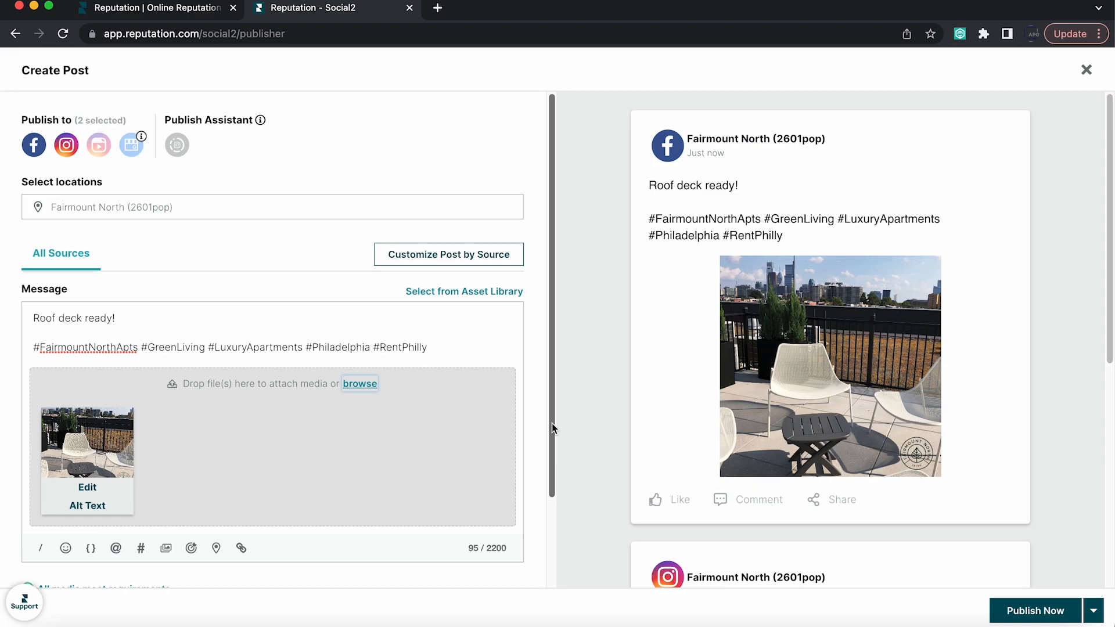
scroll(534, 419, "down", 3)
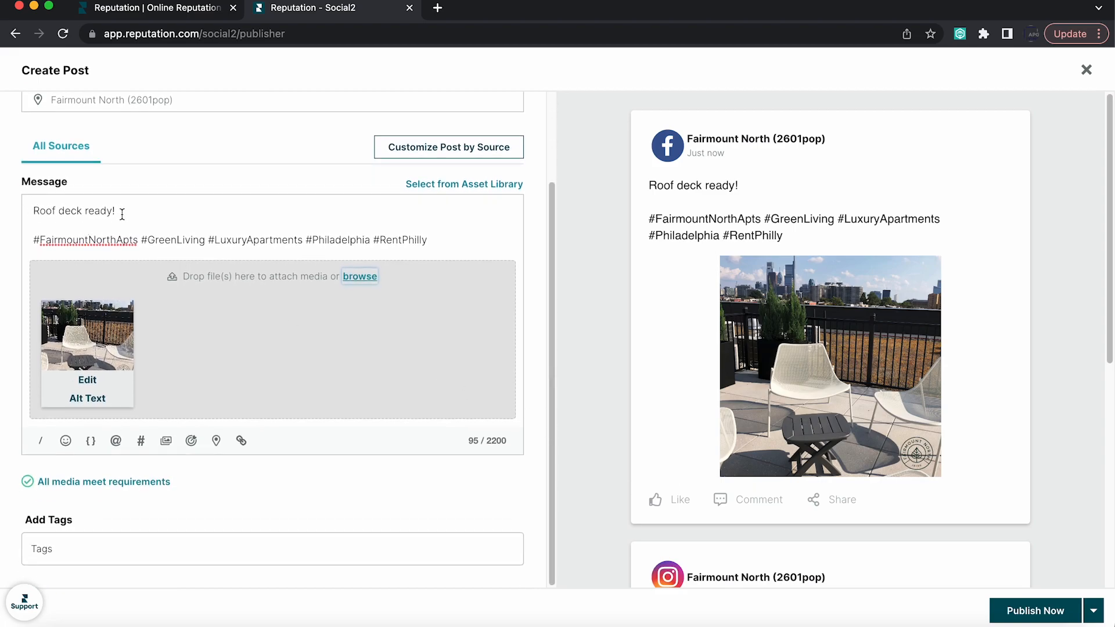
- Switch the post to Publish Later, choose May 5, 2023 at 3:30 PM, and close the schedule without saving
scroll(566, 259, "down", 5)
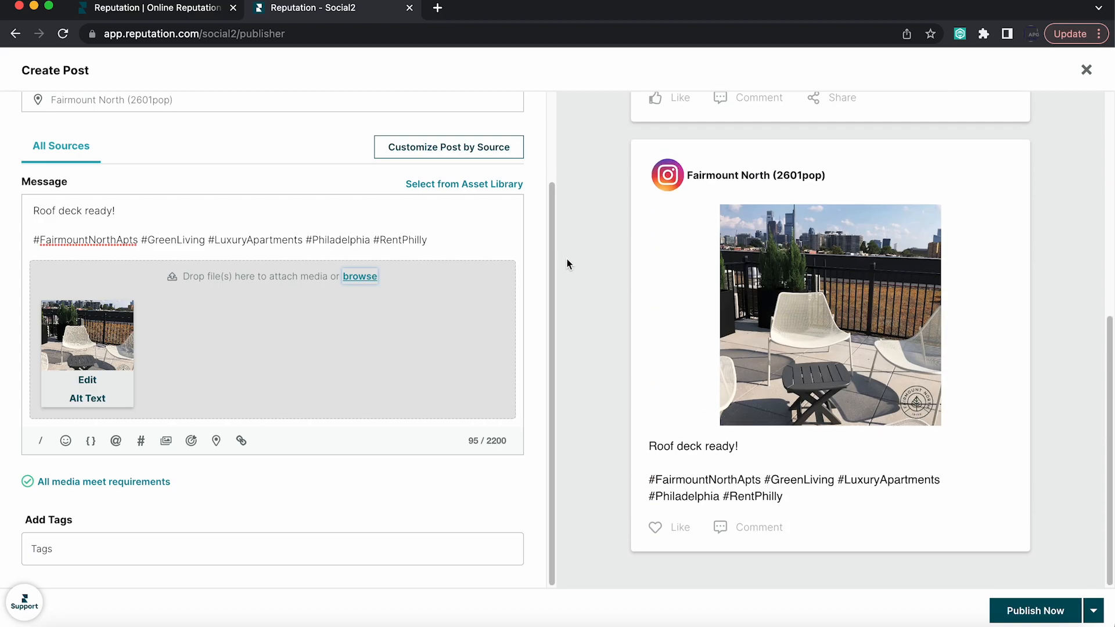
left_click(1093, 610)
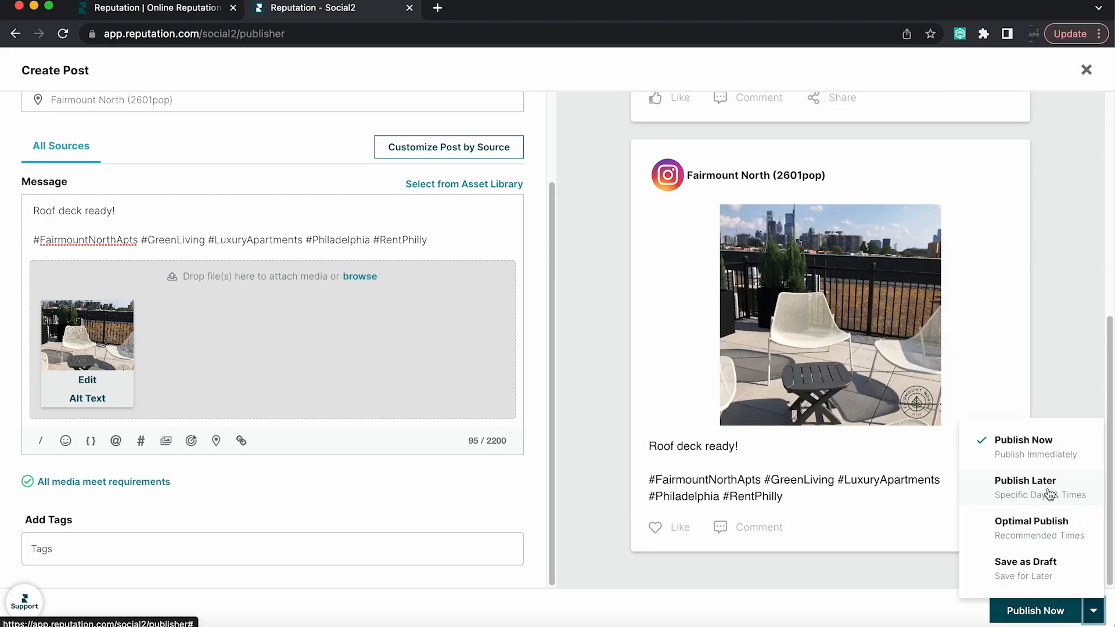
left_click(1049, 493)
left_click(835, 616)
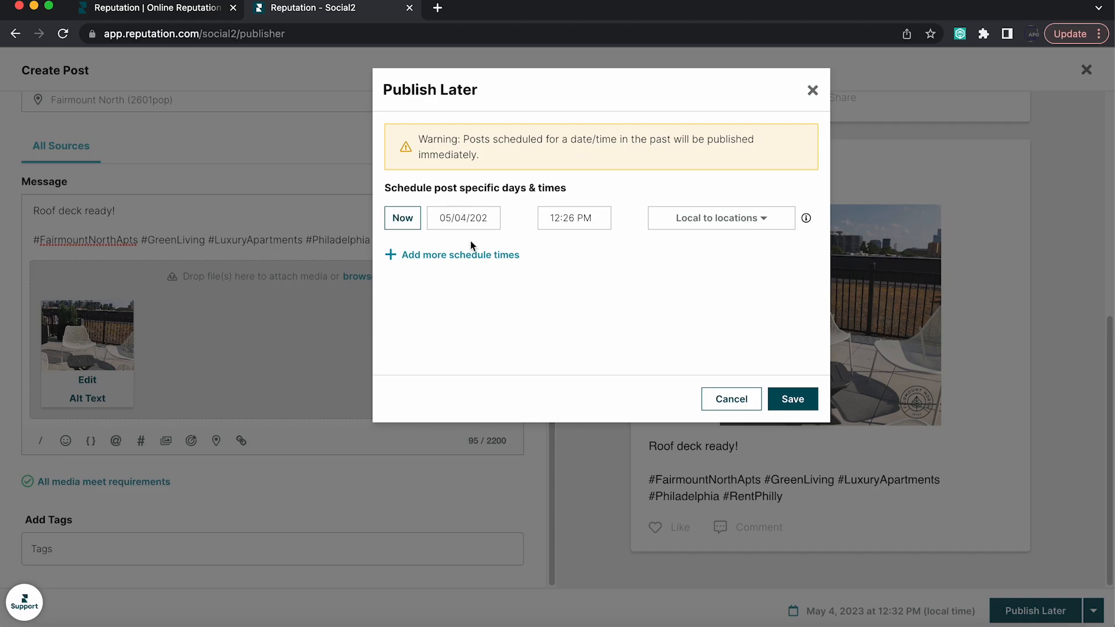
left_click(464, 212)
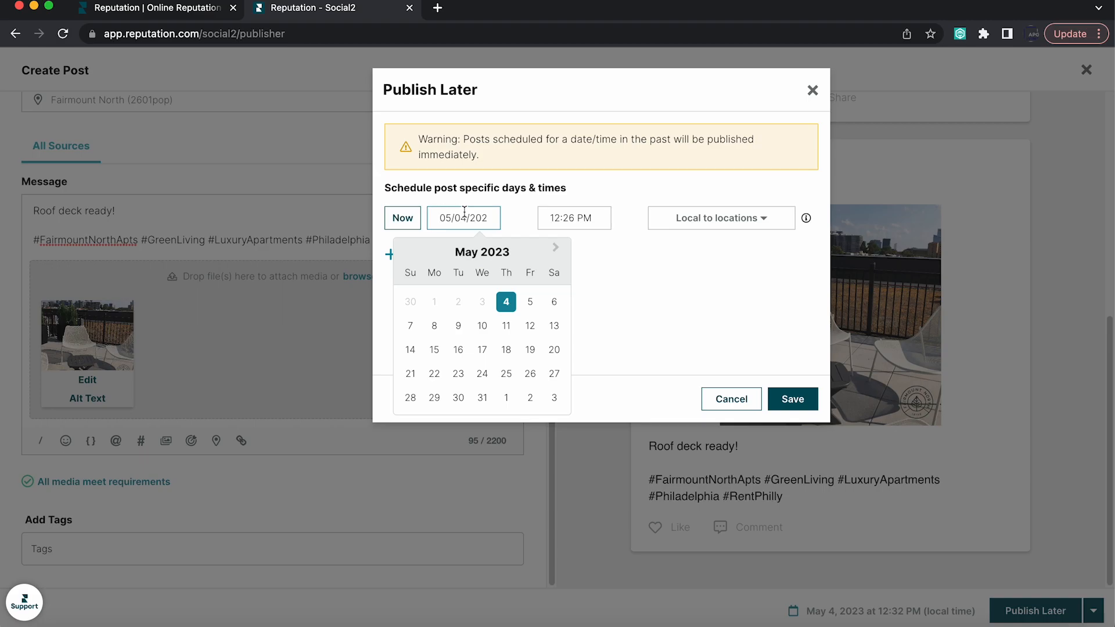
left_click(529, 303)
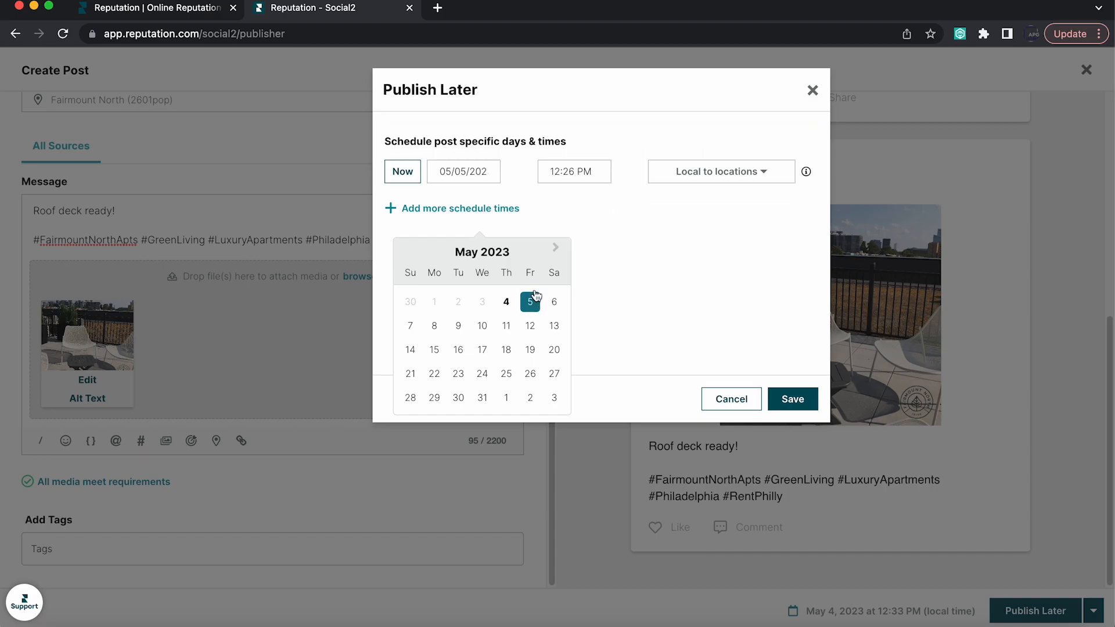
left_click(584, 173)
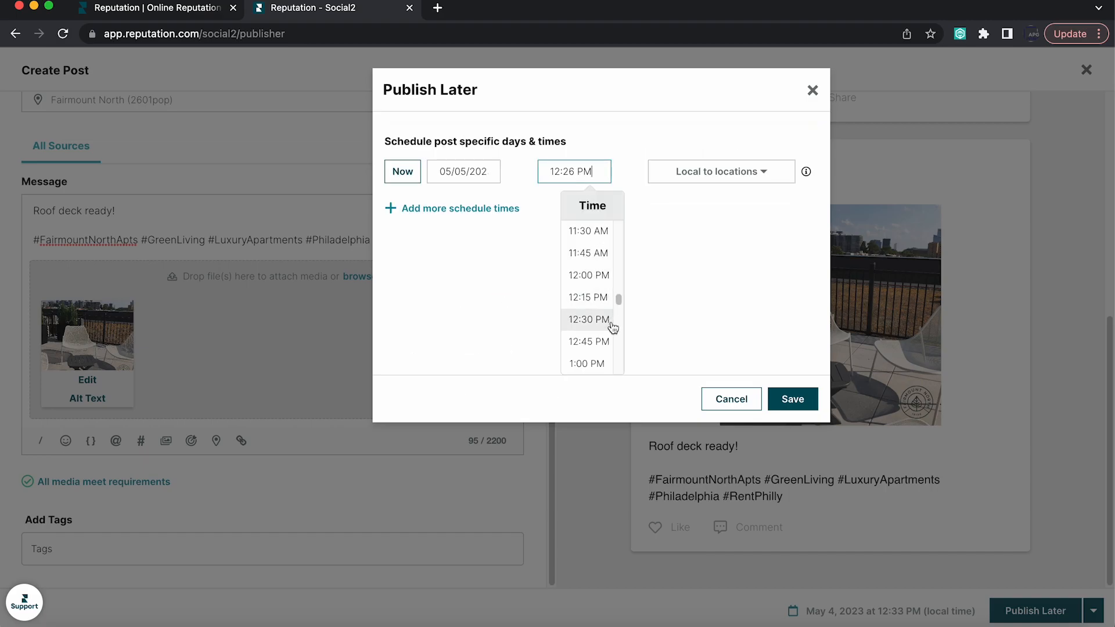
left_click_drag(618, 300, 618, 325)
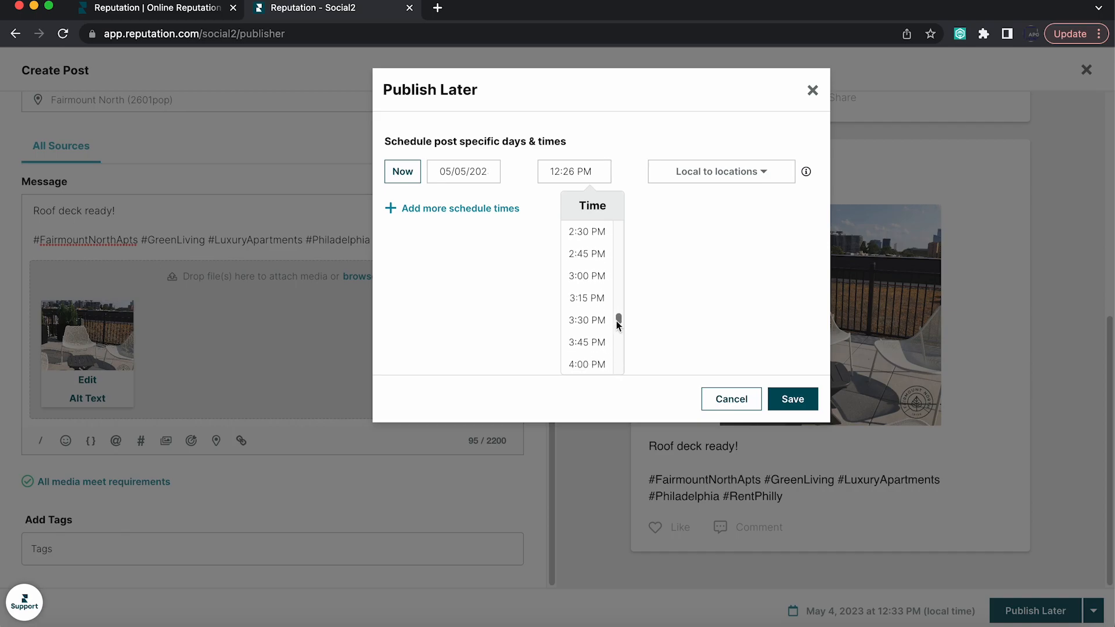
left_click(581, 320)
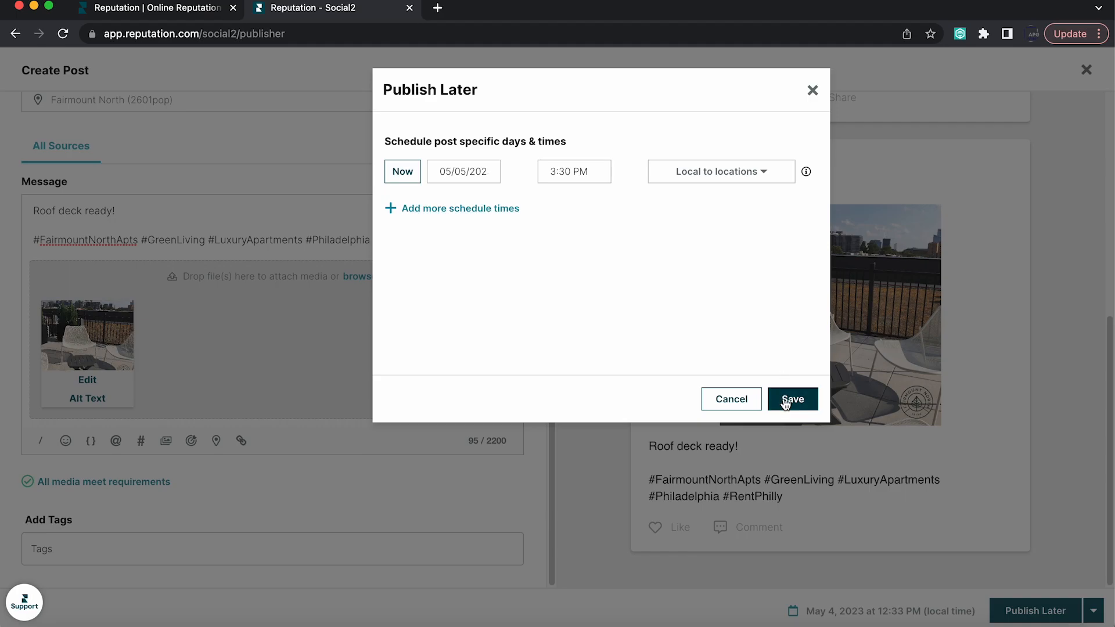
left_click(812, 92)
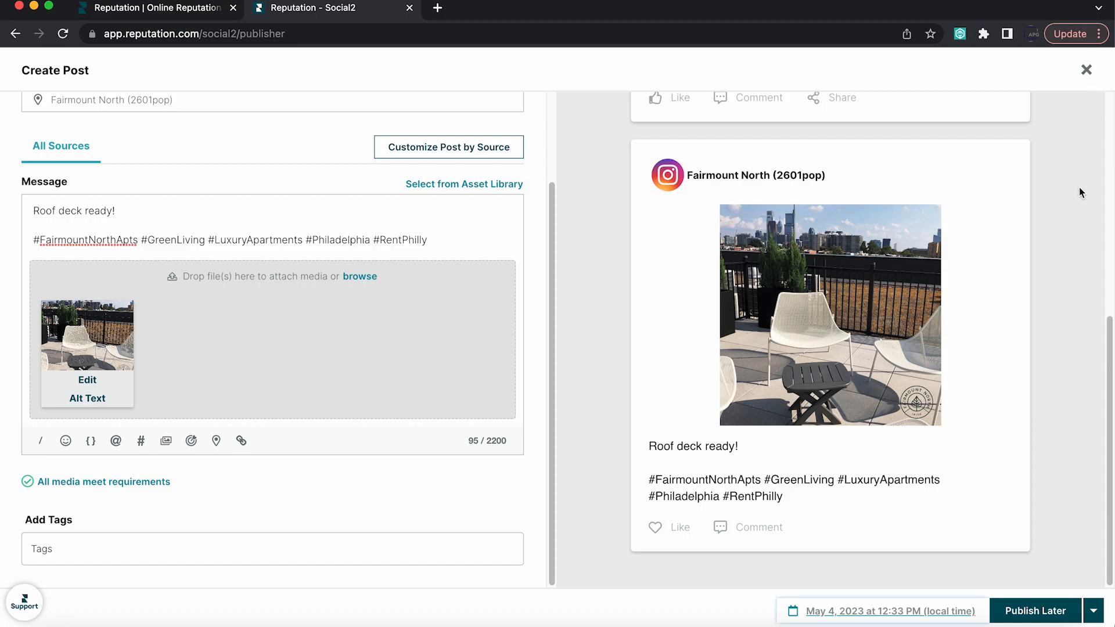
- Close the Fairmount North post without publishing, and start a new post on May 16 from the May 2023 calendar
scroll(1079, 187, "up", 7)
left_click(1085, 70)
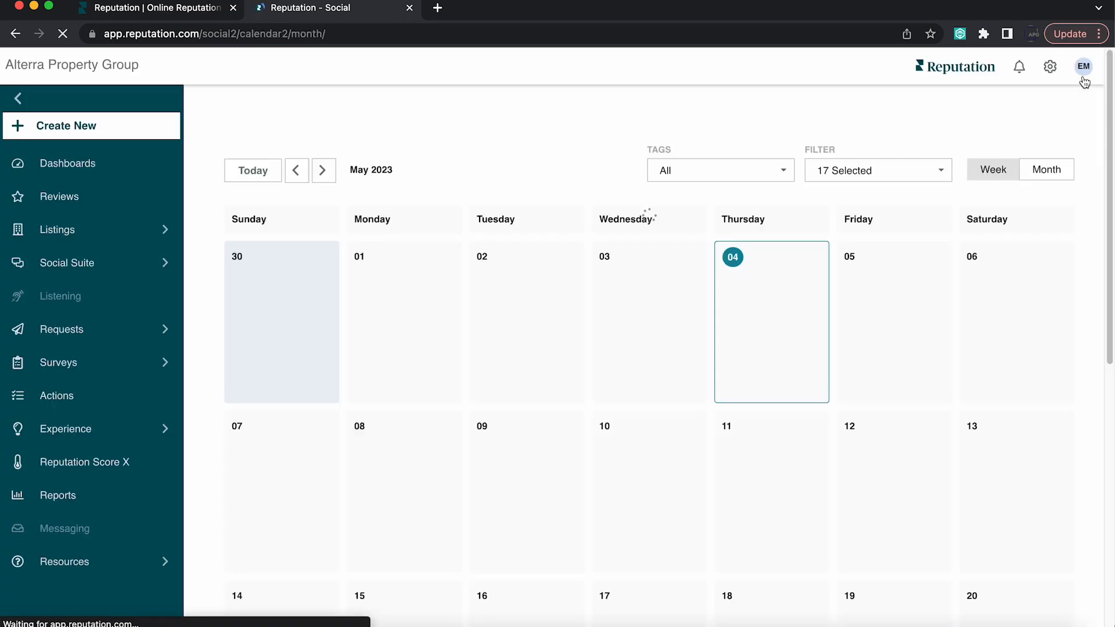
scroll(1051, 230, "down", 3)
scroll(1052, 232, "down", 1)
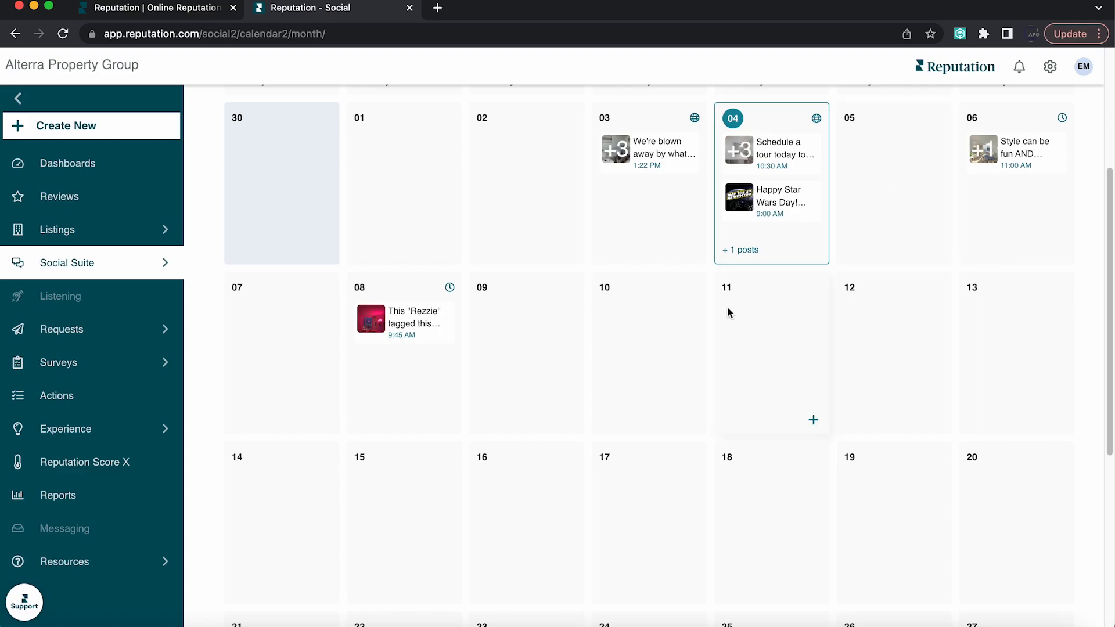
scroll(727, 311, "up", 1)
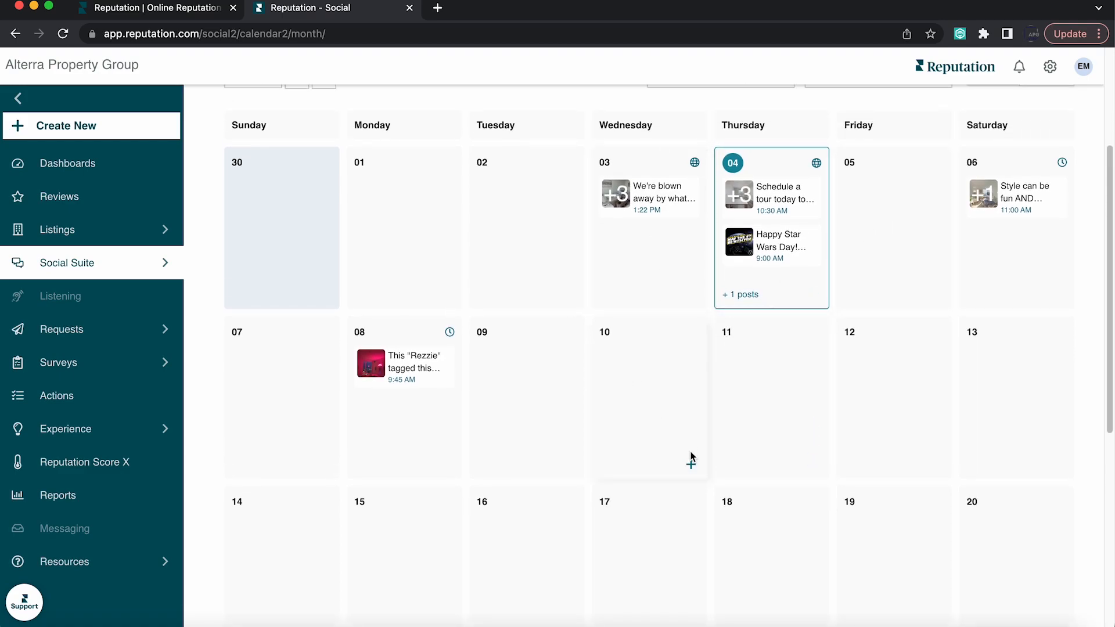
scroll(691, 457, "down", 2)
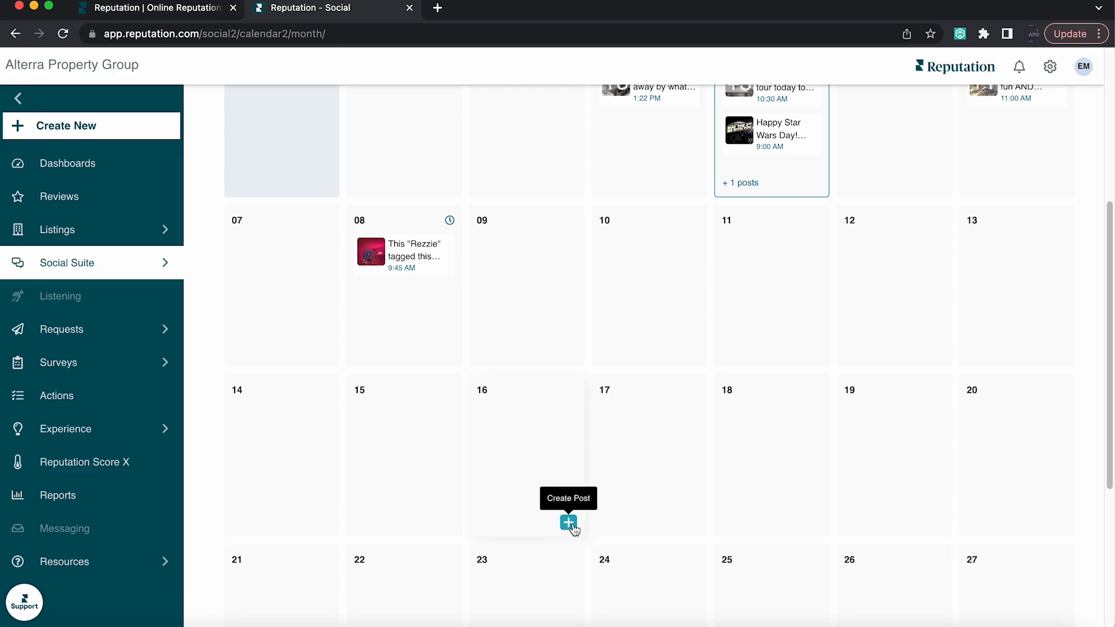
left_click(567, 522)
- Target the new post at Facebook and Instagram for The Versailles location
left_click(35, 153)
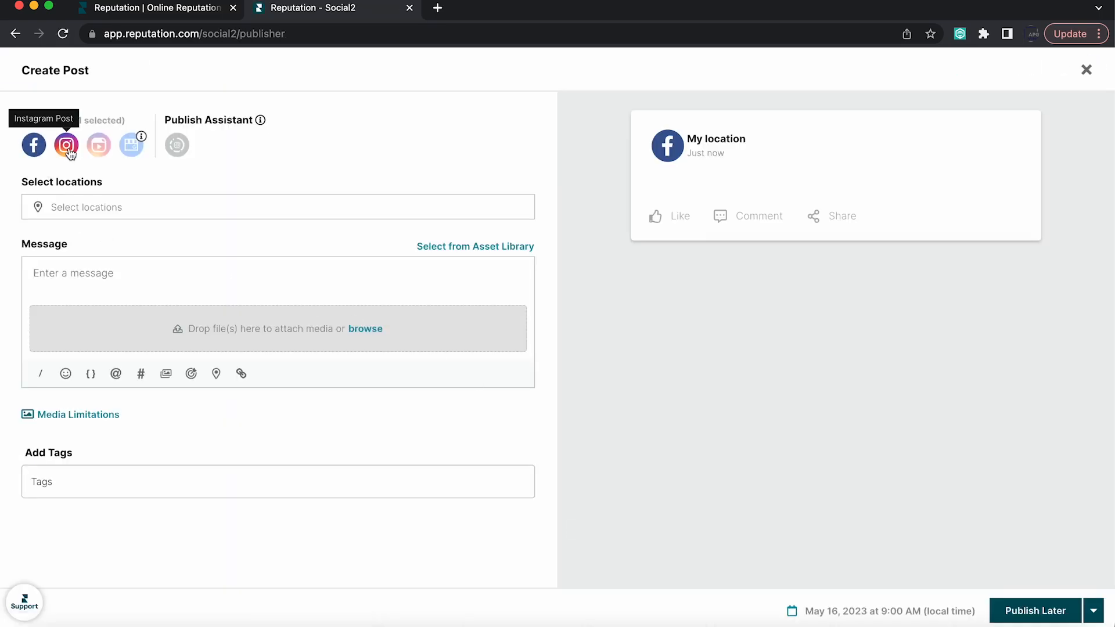
left_click(68, 149)
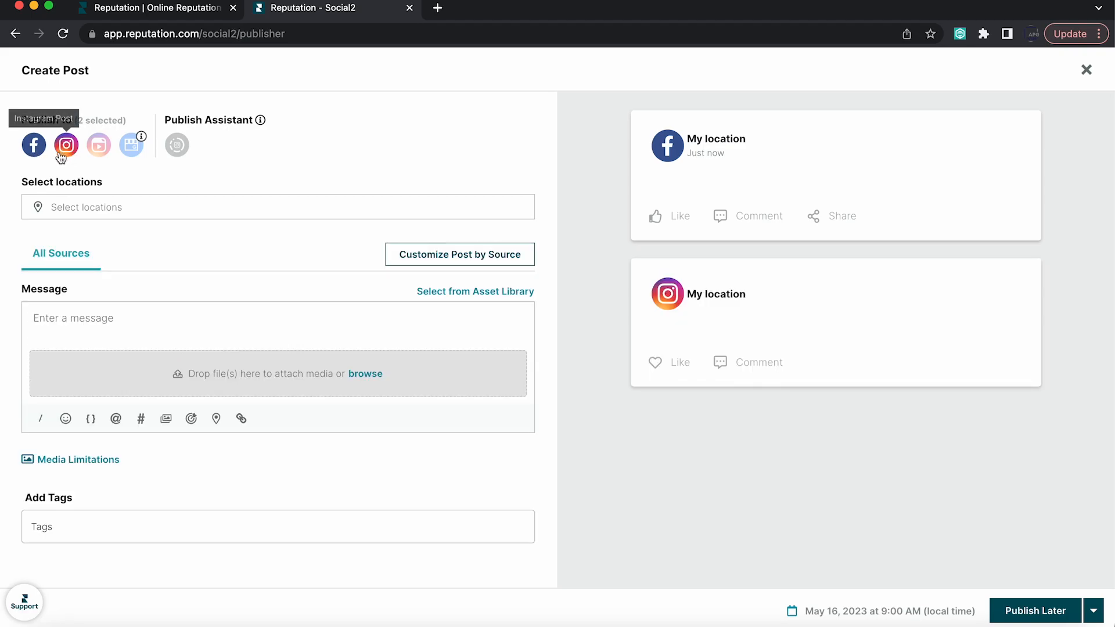
left_click(65, 204)
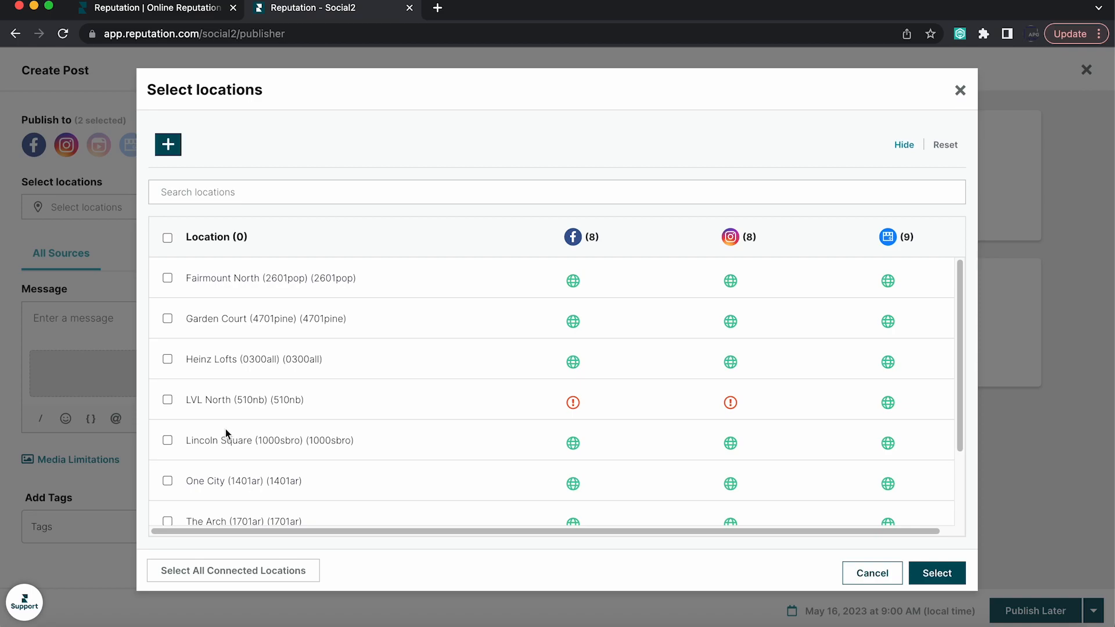
scroll(226, 432, "down", 3)
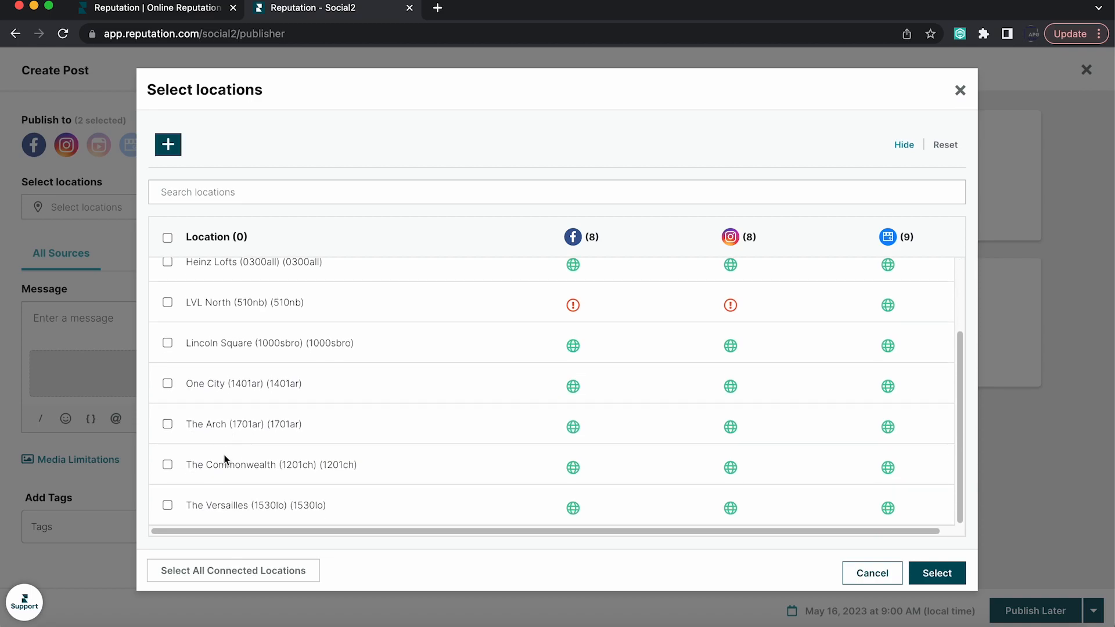
left_click(216, 513)
left_click(936, 572)
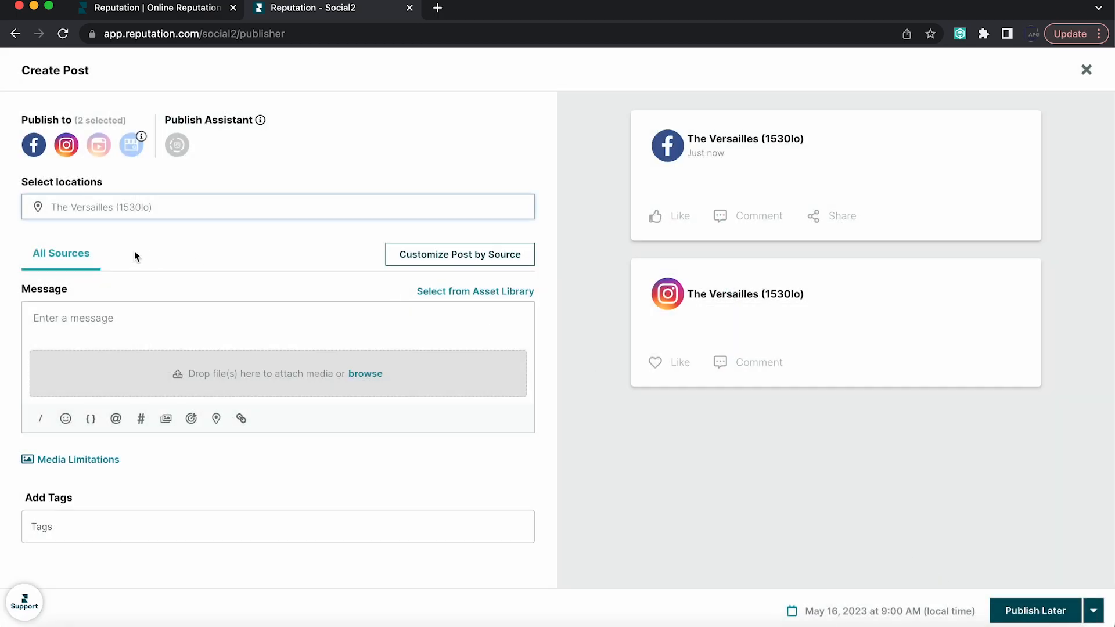
- Attach Versailles_social04.jpg from the Versailles folder inside Socials to the post
left_click(364, 376)
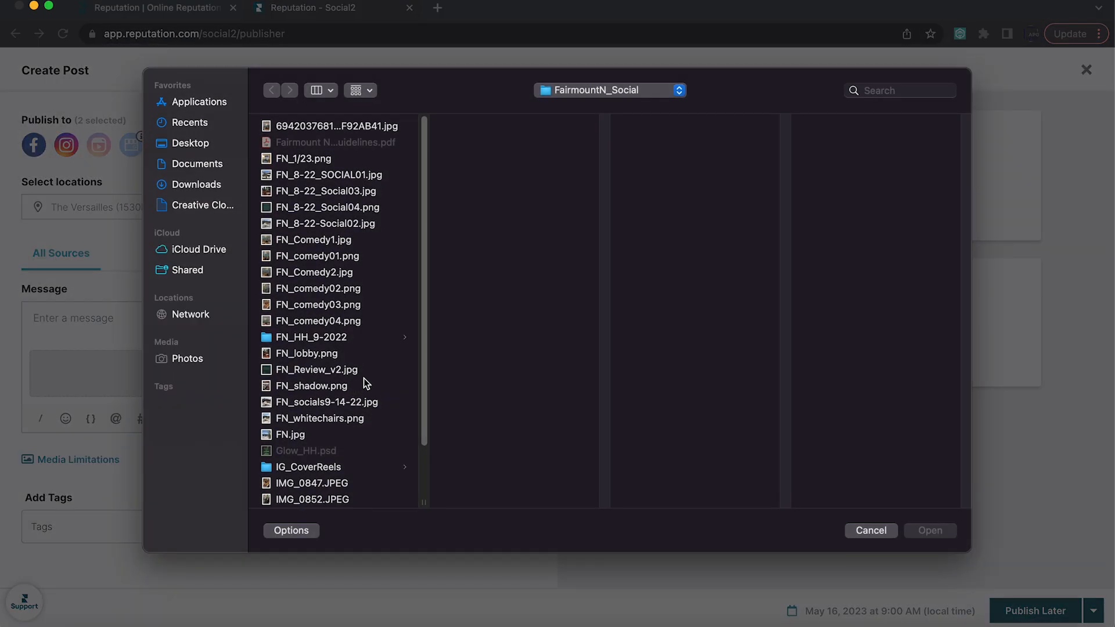
left_click(613, 92)
left_click(613, 108)
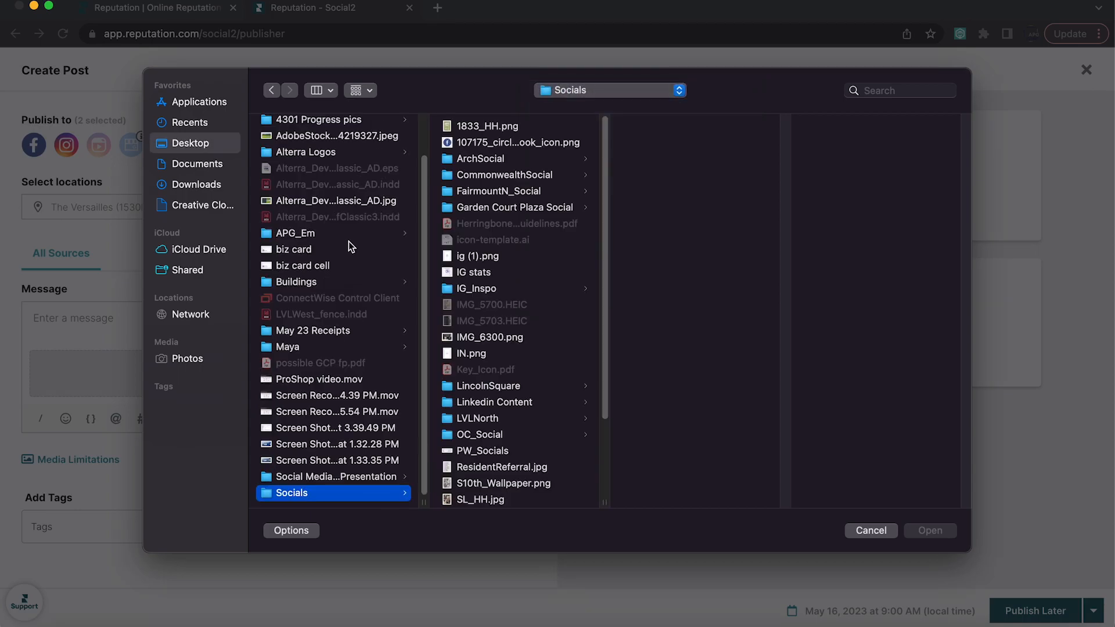
scroll(535, 433, "down", 2)
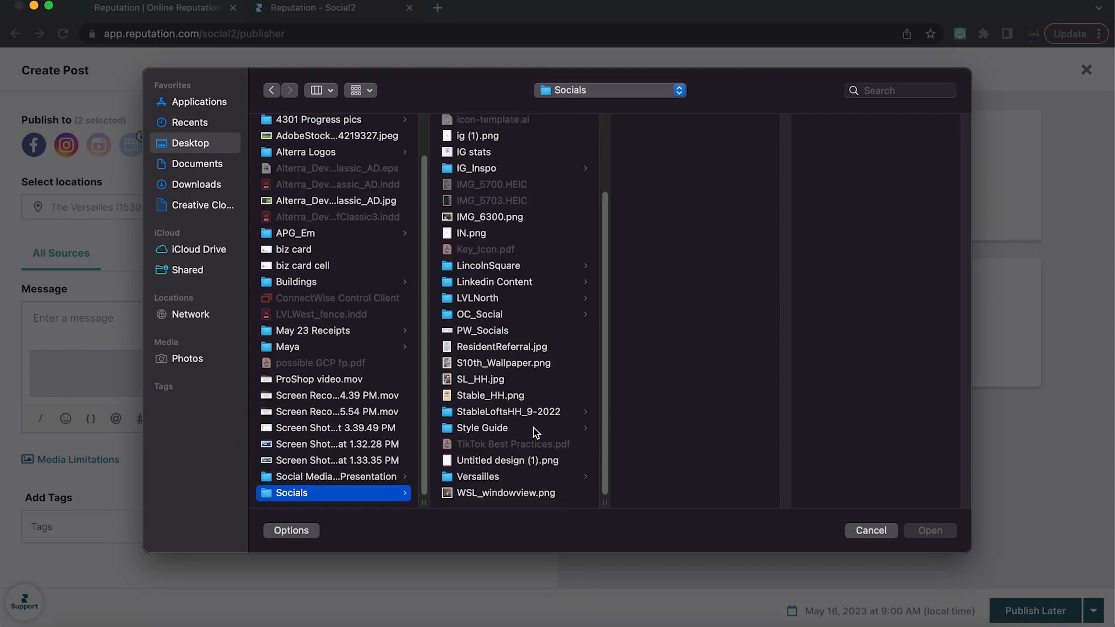
left_click(509, 478)
left_click(690, 241)
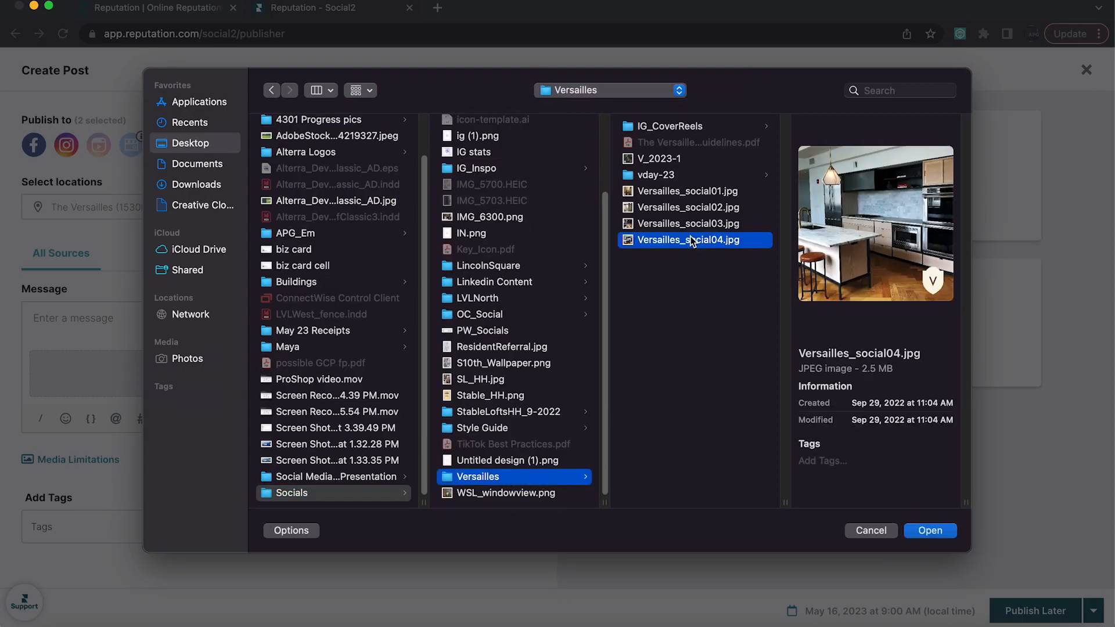
left_click(930, 531)
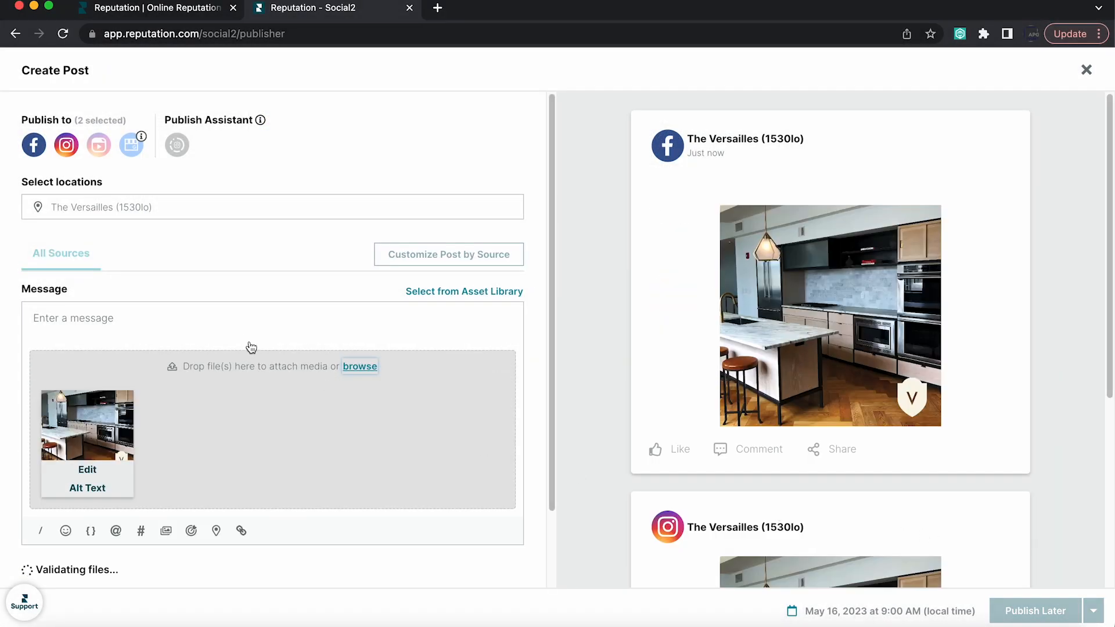
- Enter the message "What's cookin'?" and check the Facebook and Instagram previews
left_click(238, 311)
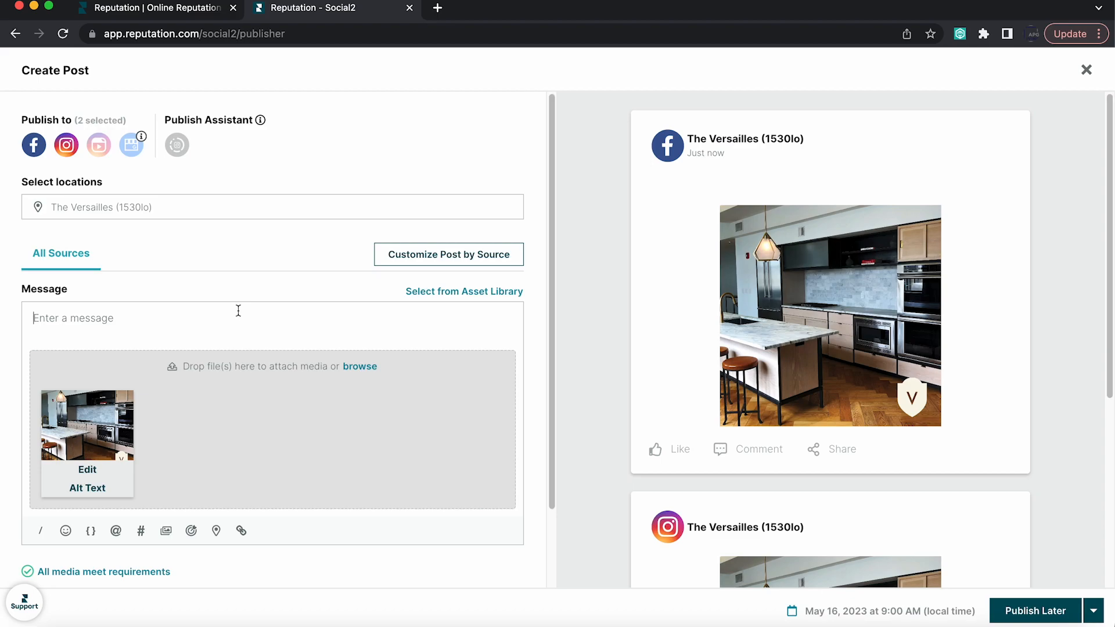
type("Wh")
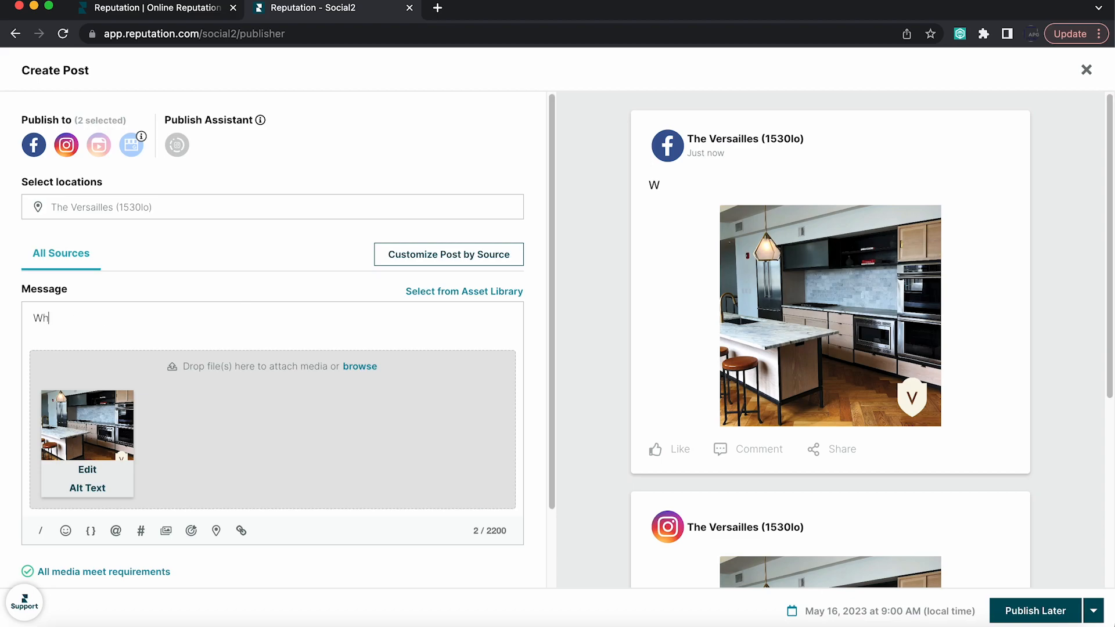
type("at's cookin'")
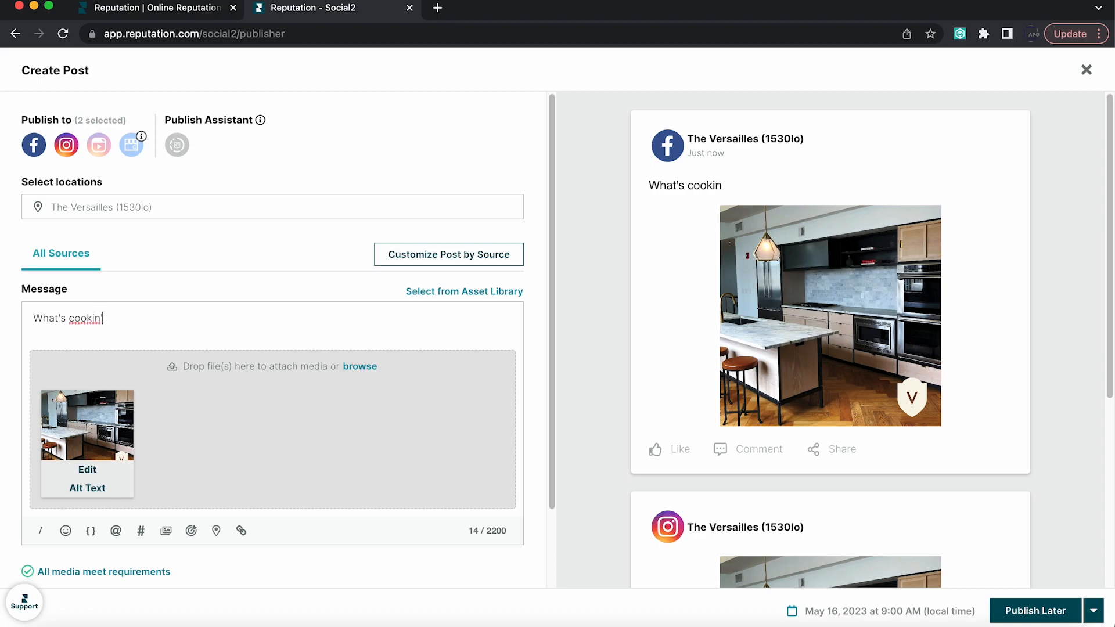
type("?")
scroll(539, 342, "down", 2)
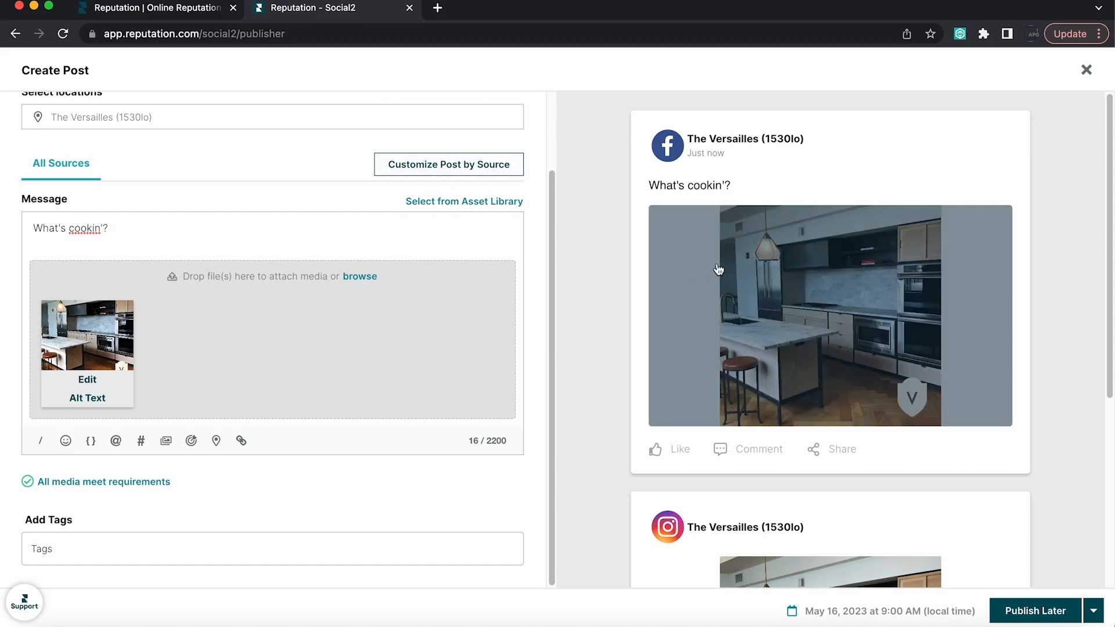
scroll(718, 269, "down", 4)
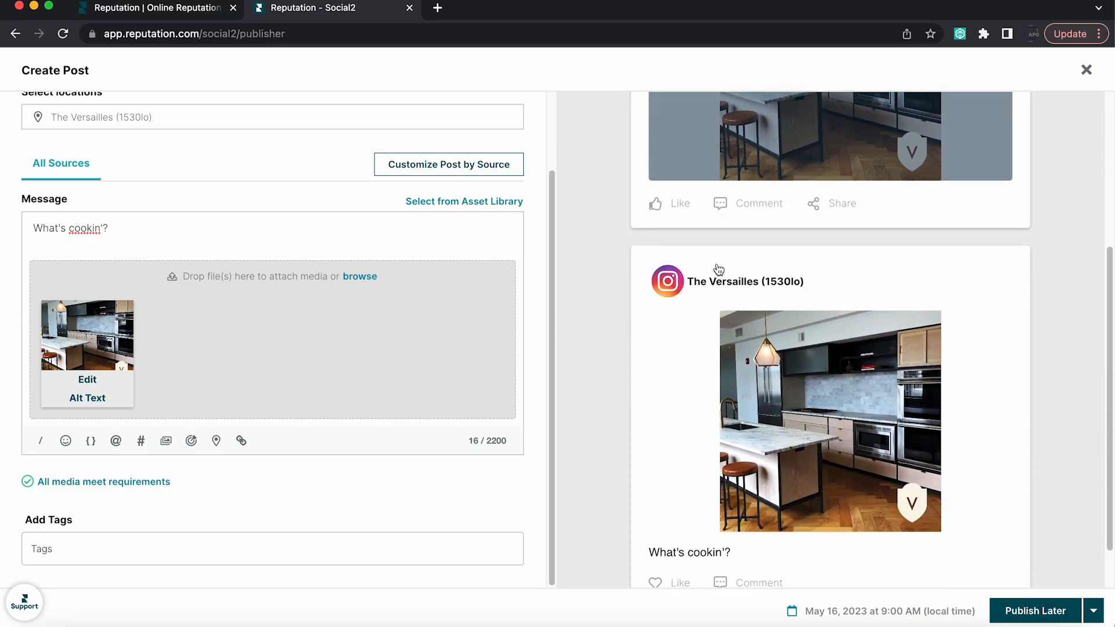
scroll(718, 269, "down", 1)
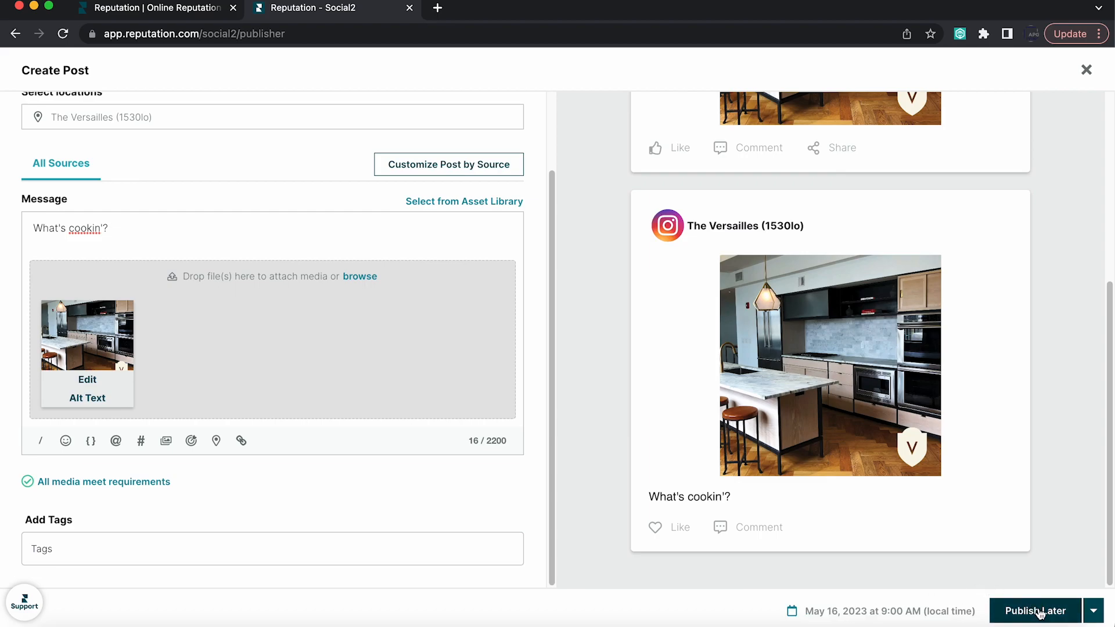
- Set the publishing time on May 16, 2023 to 12:15 PM, save it, and schedule the post
left_click(923, 616)
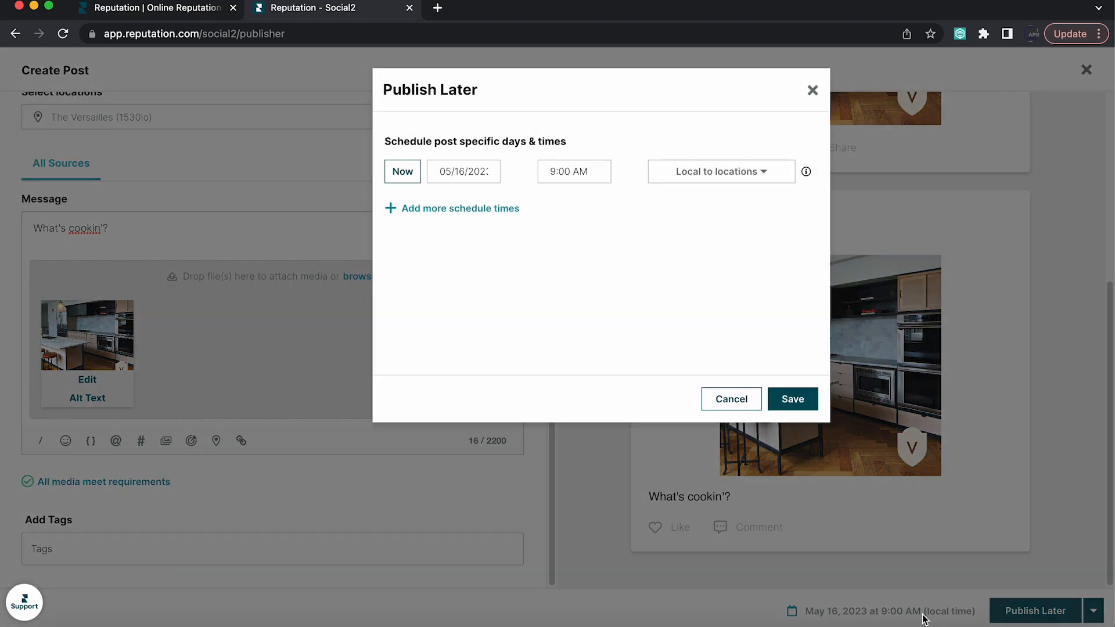
left_click(586, 173)
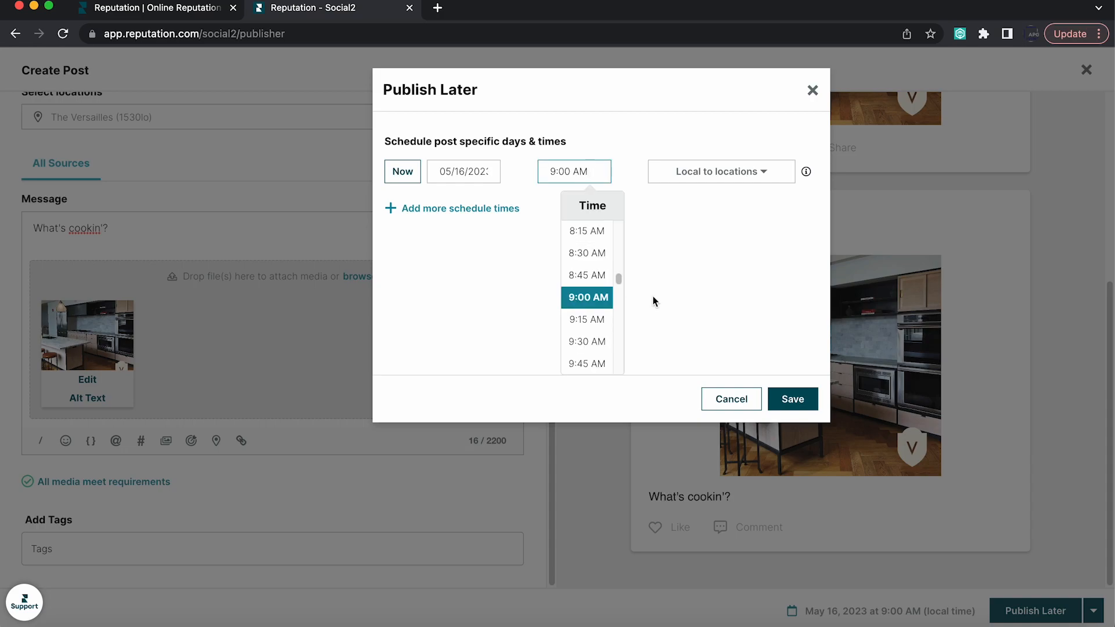
left_click_drag(618, 280, 615, 307)
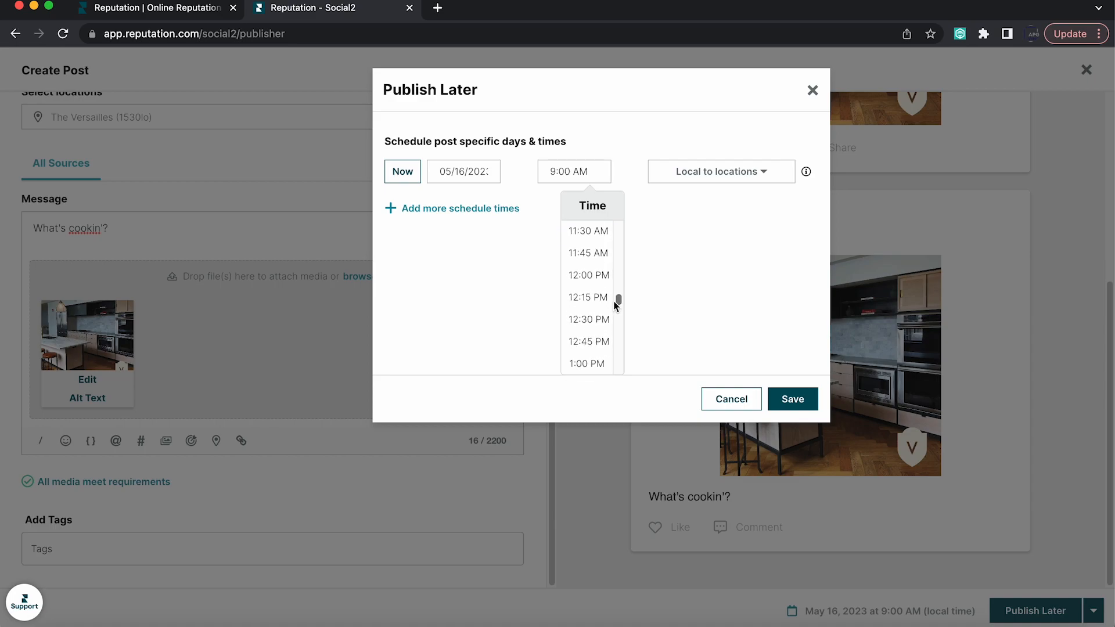
left_click(603, 302)
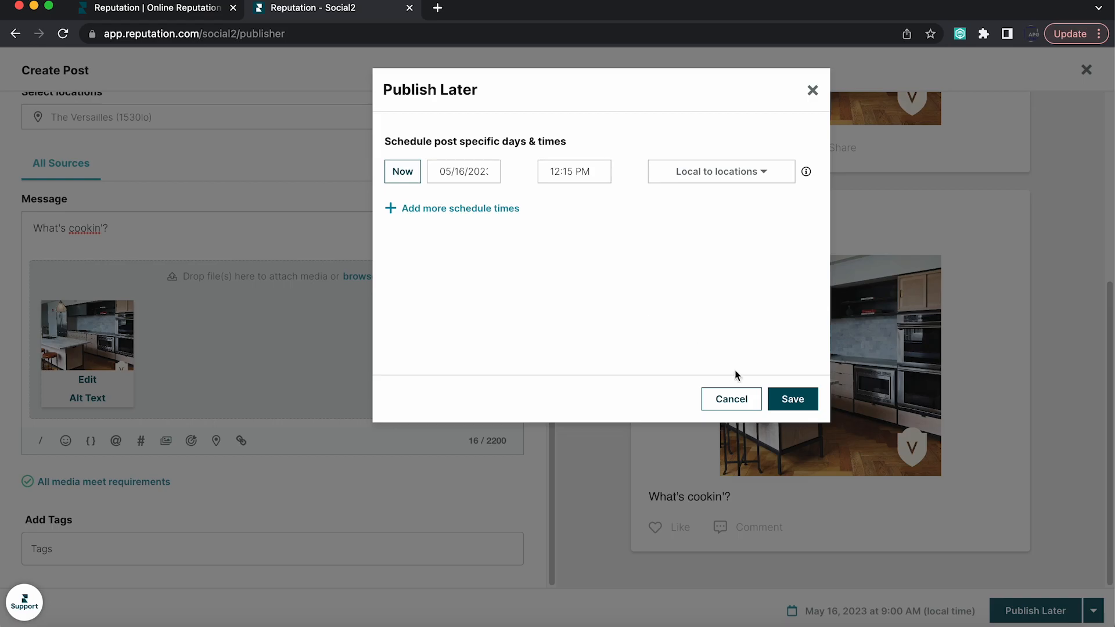
left_click(805, 399)
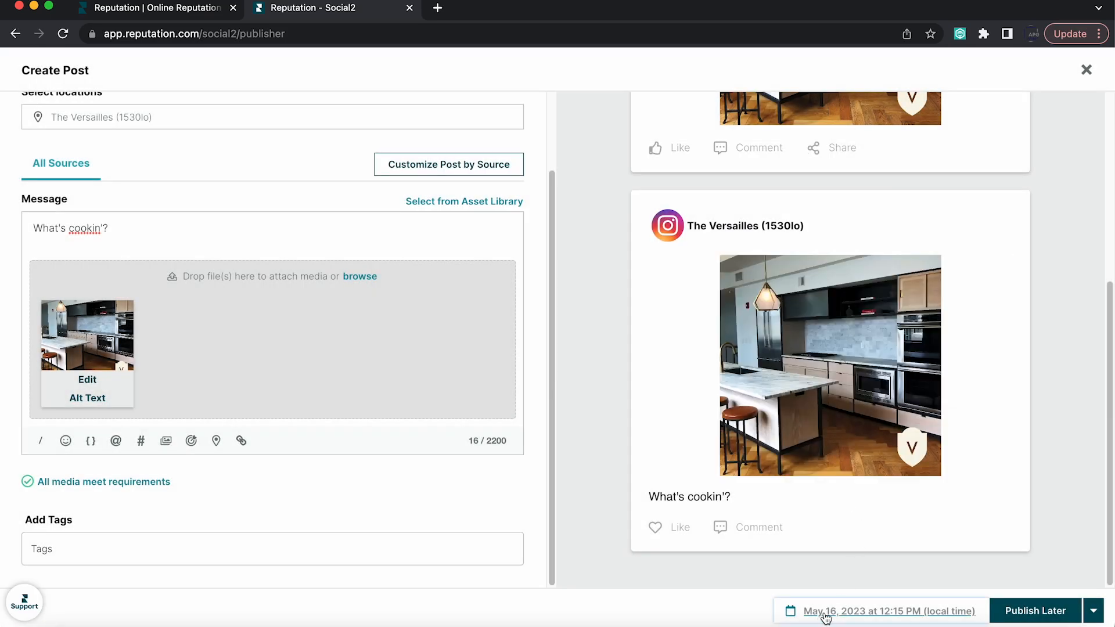
left_click(1020, 610)
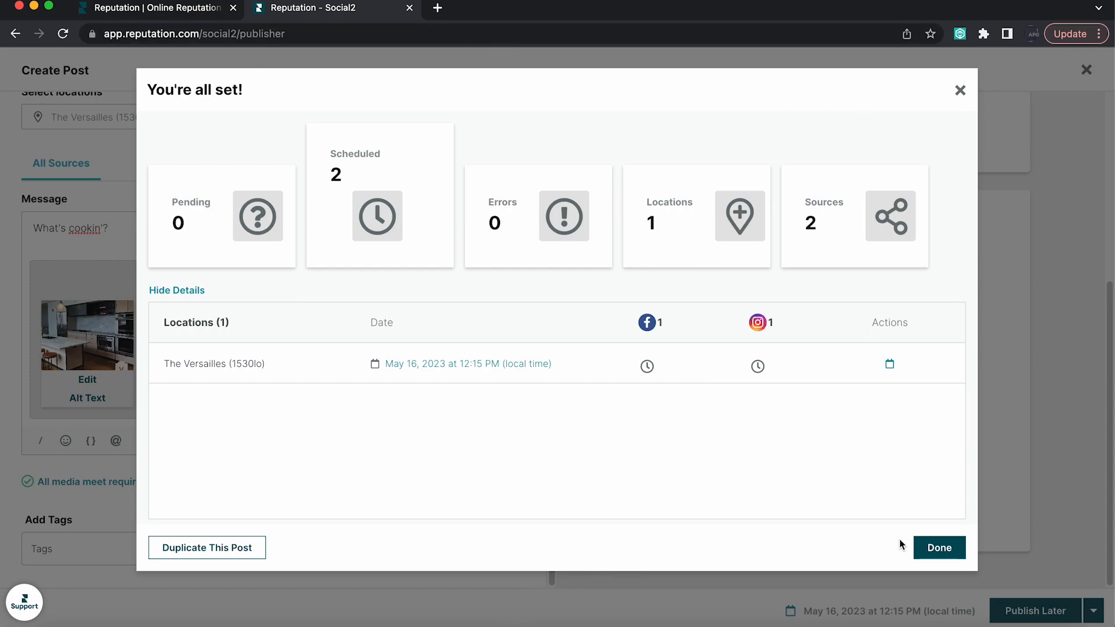
- Close the scheduling summary and delete the scheduled "What's cookin'?" post from May 16, 2023
left_click(938, 547)
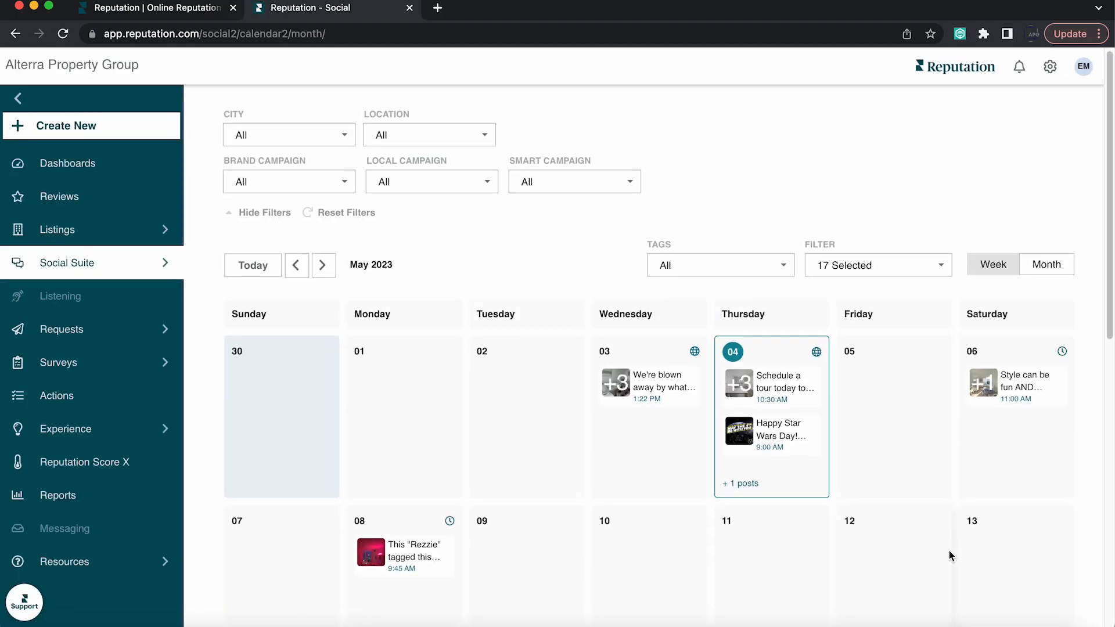
scroll(949, 551, "down", 7)
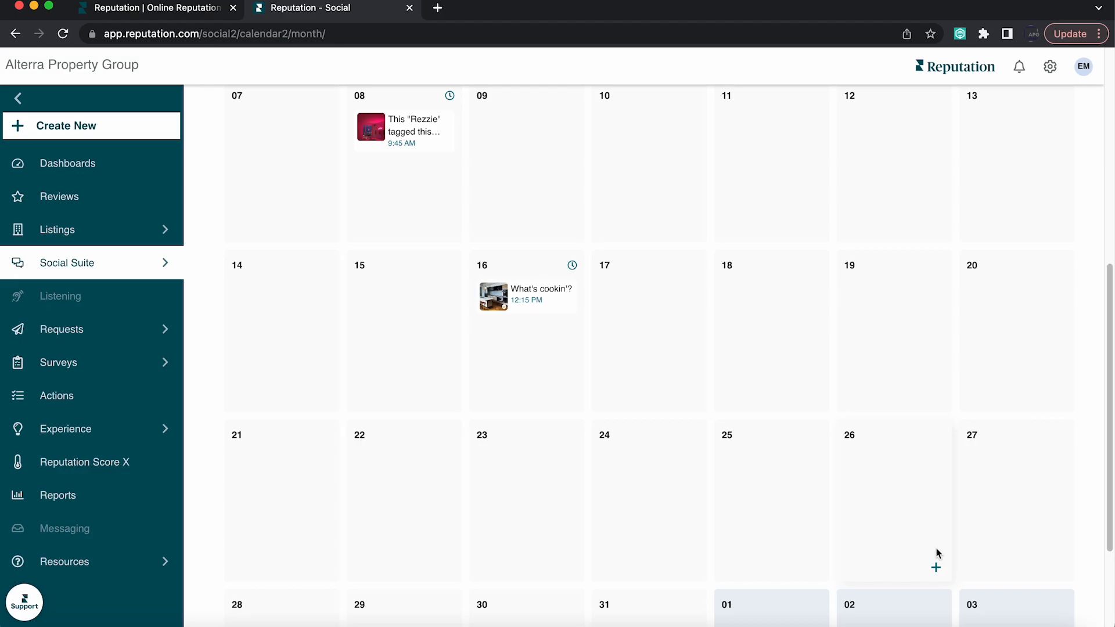
left_click(559, 301)
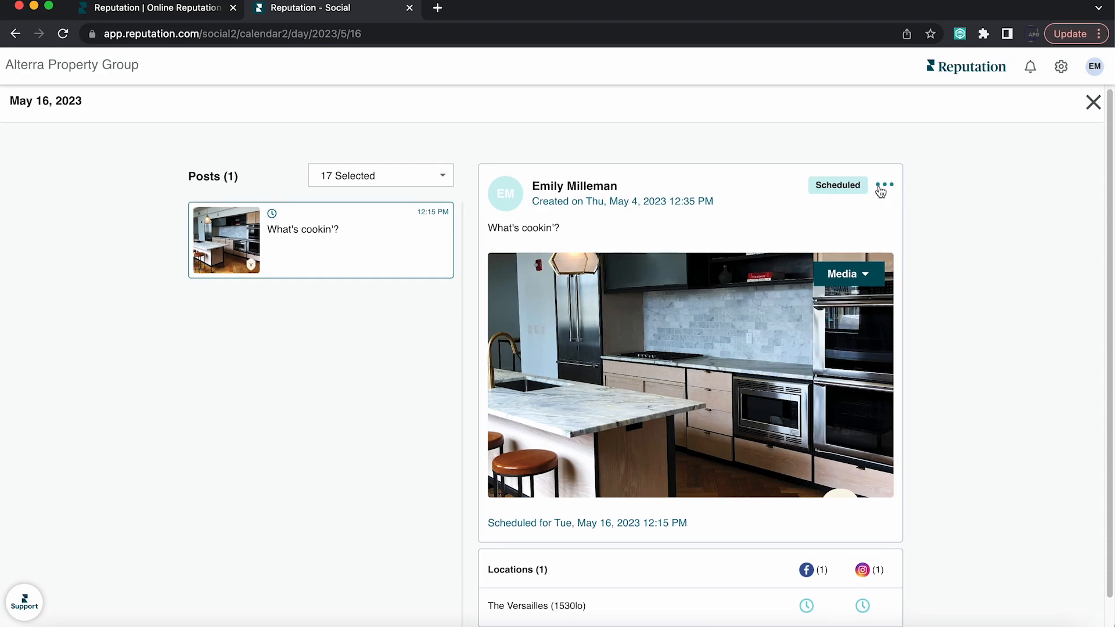
left_click(880, 190)
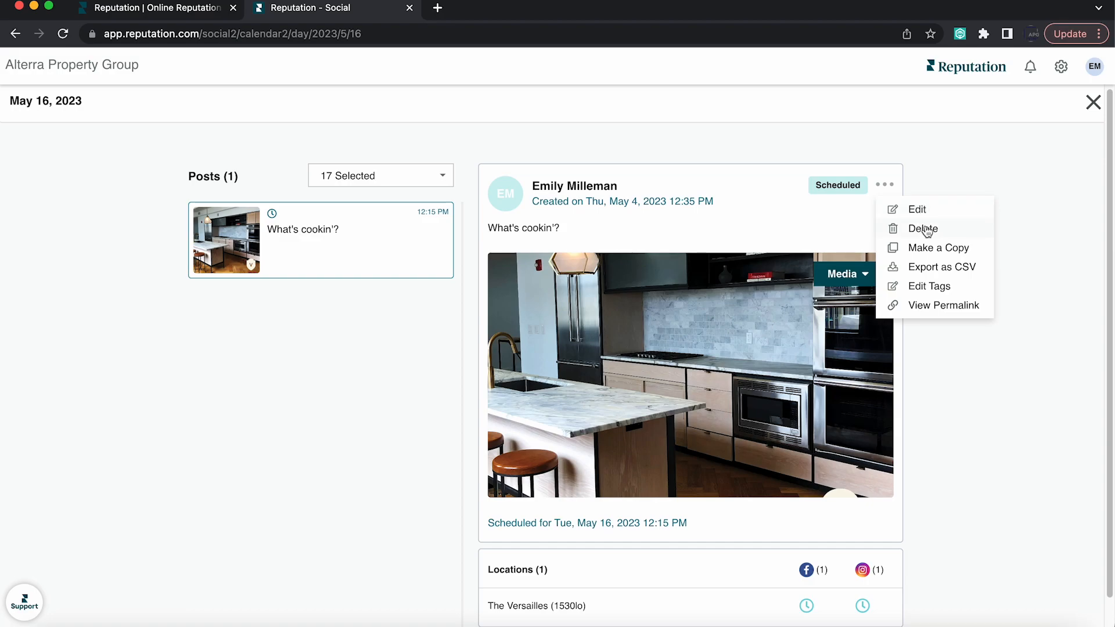
left_click(925, 230)
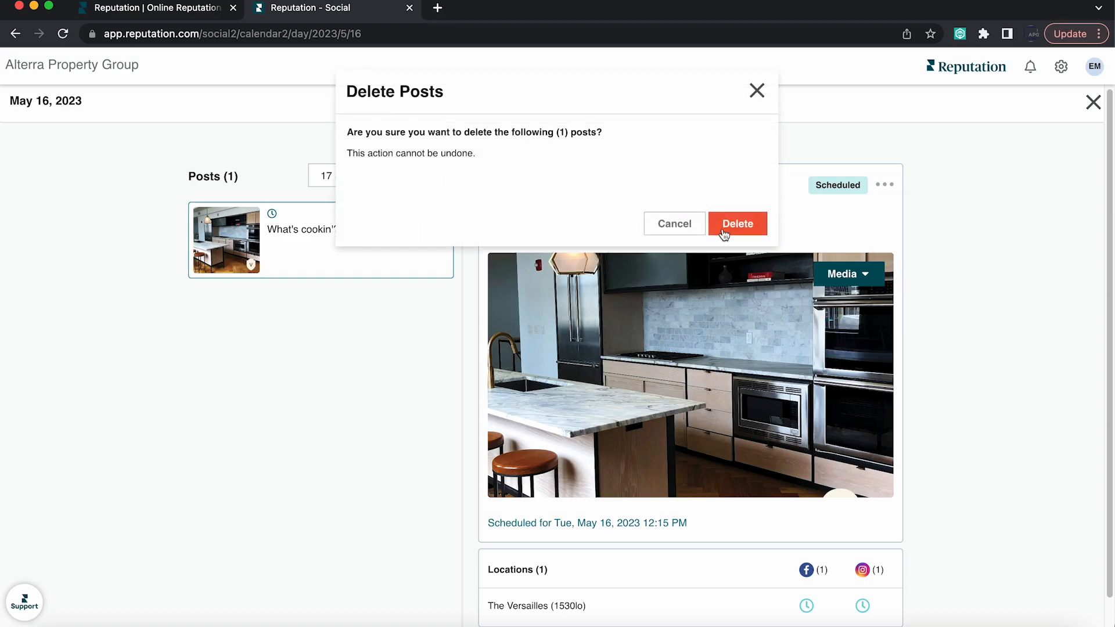
left_click(744, 224)
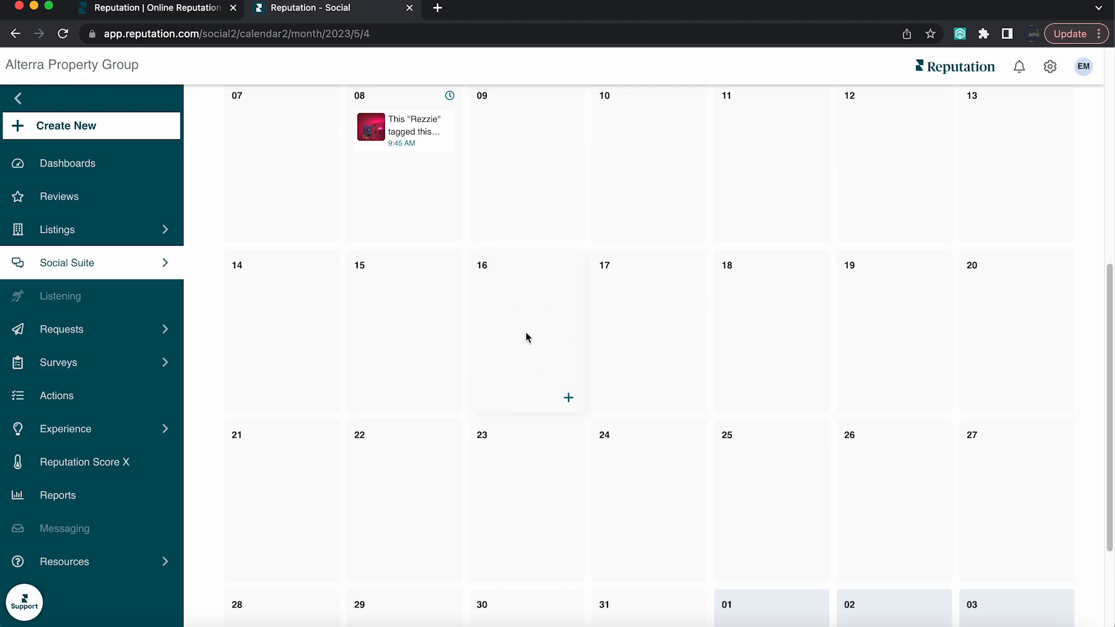
- Start a new Facebook post on May 16, 2023 and attach Stable_HH.png from the Socials folder
left_click(569, 397)
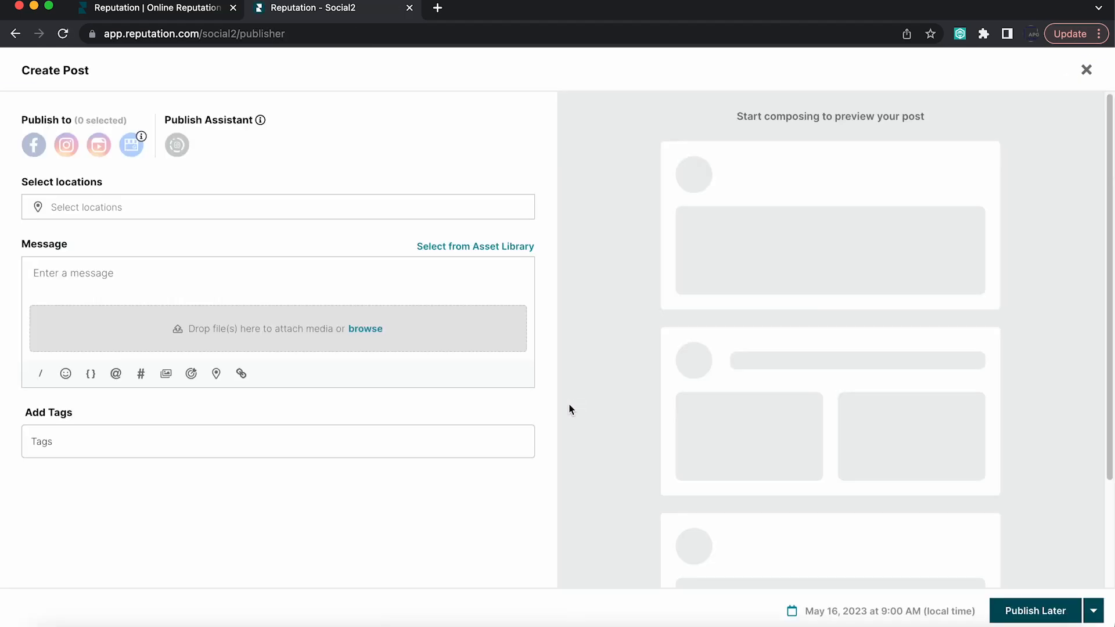
left_click(29, 154)
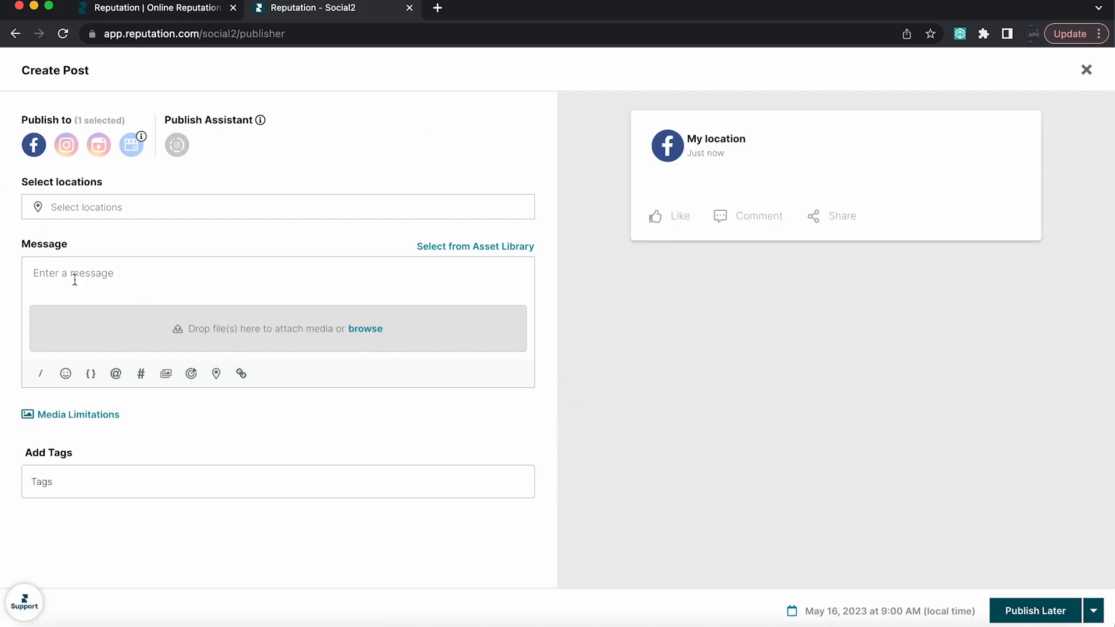
left_click(372, 332)
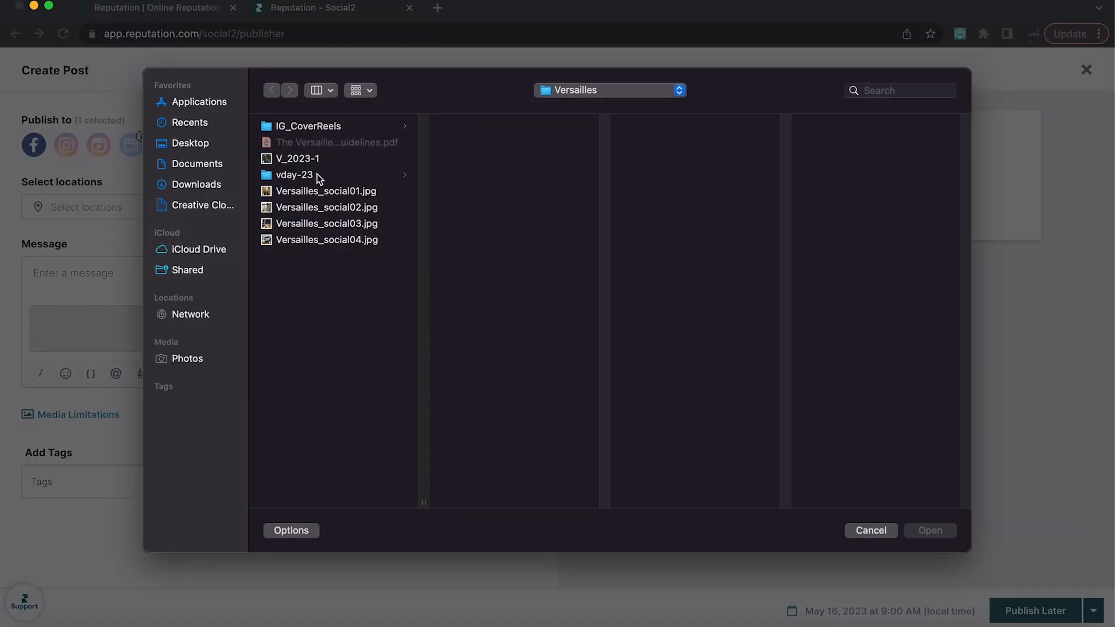
left_click(601, 99)
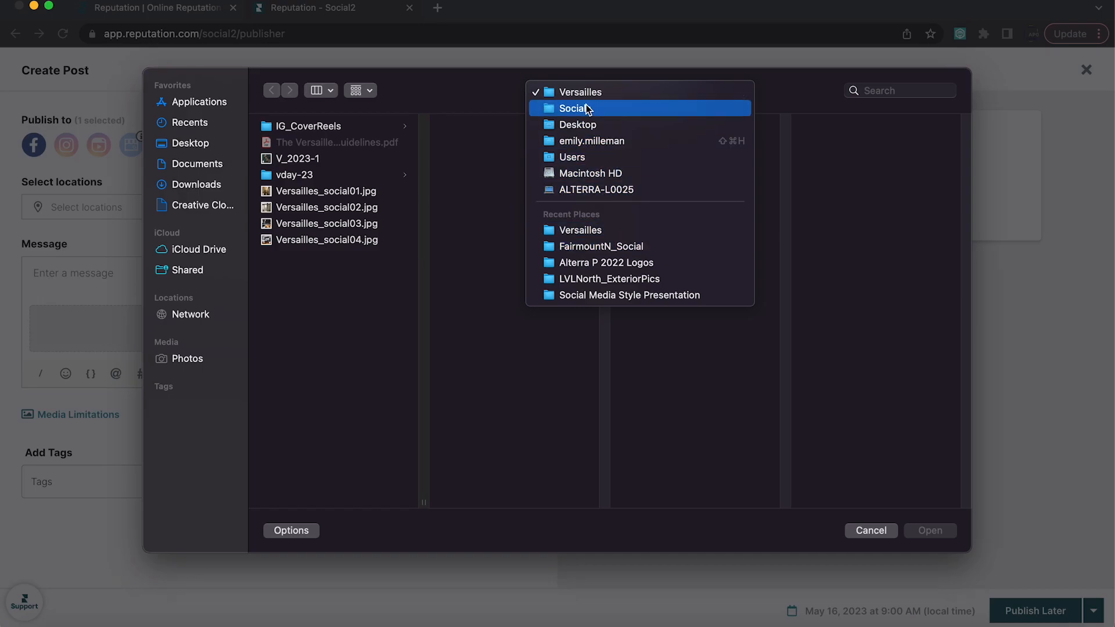
left_click(588, 109)
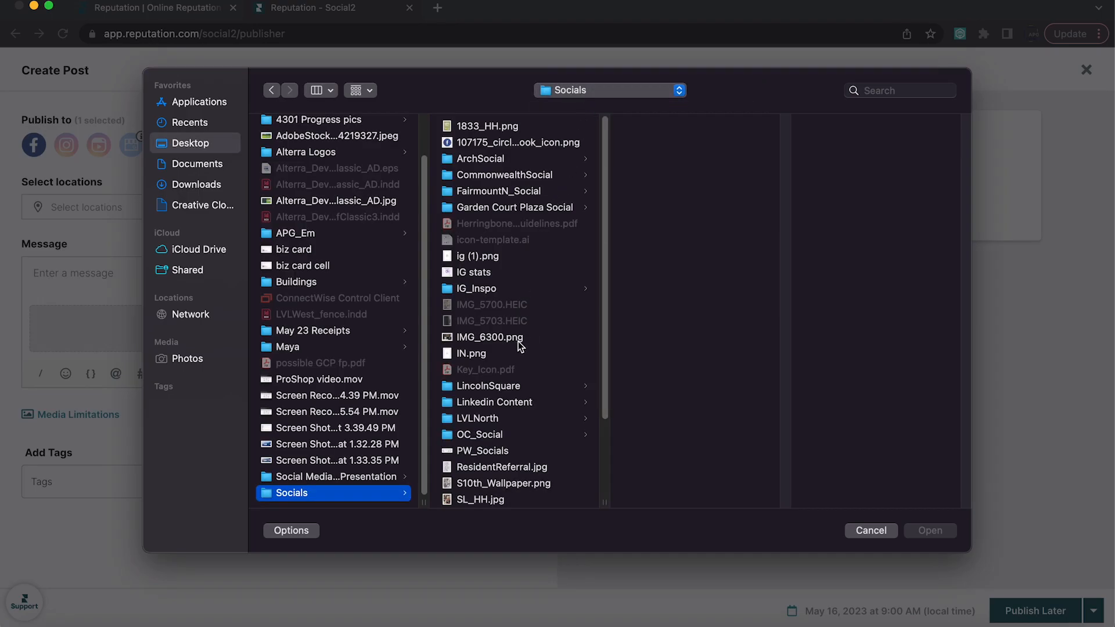
scroll(520, 408, "down", 2)
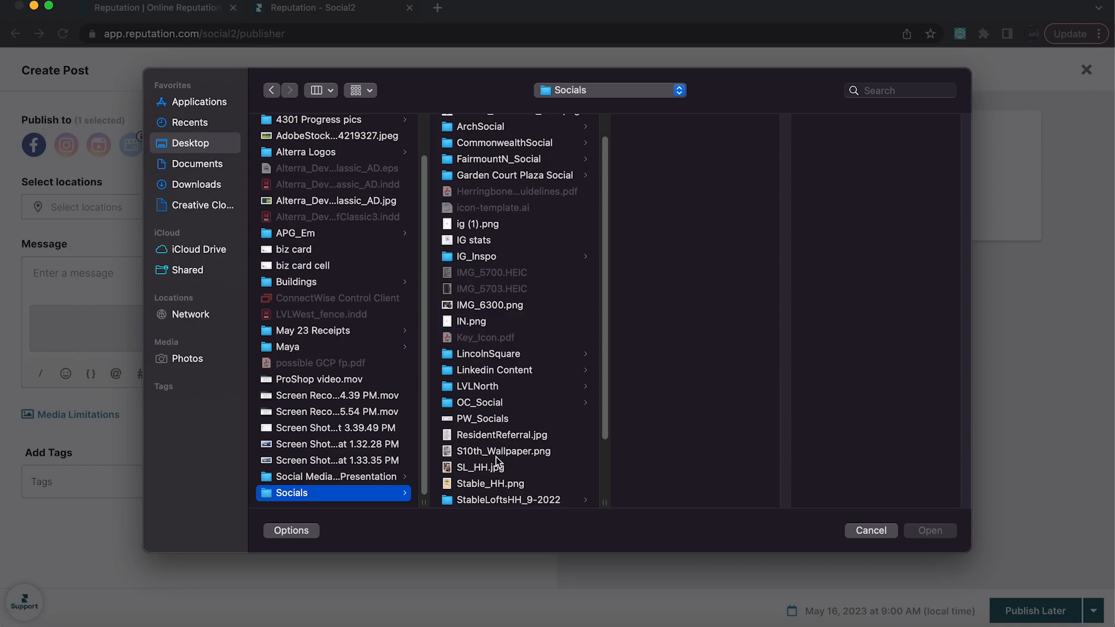
left_click(489, 487)
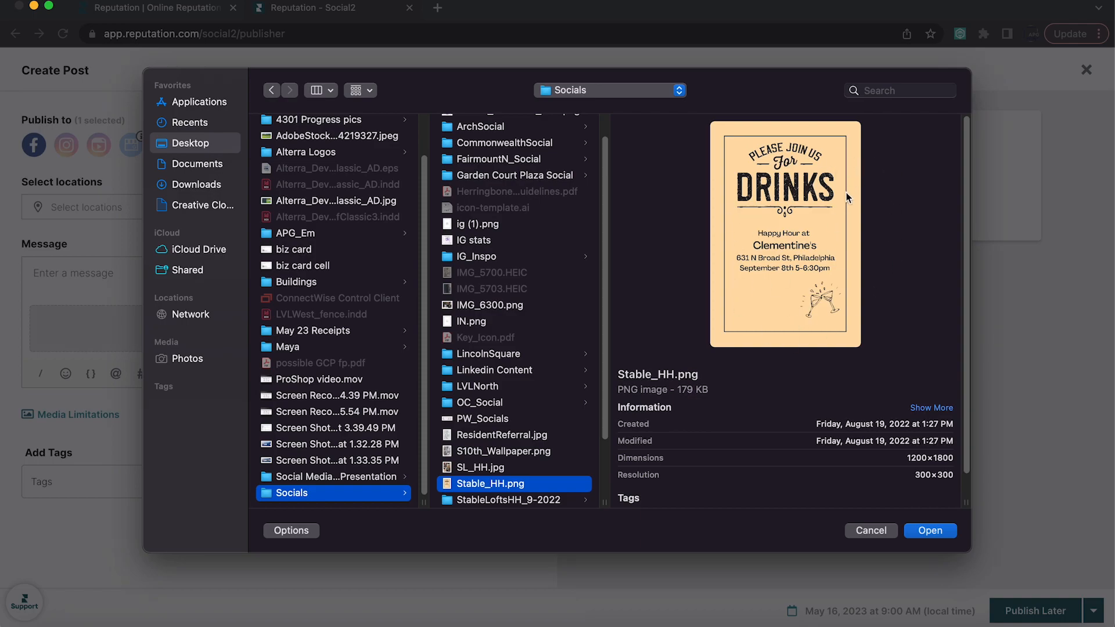
left_click(930, 530)
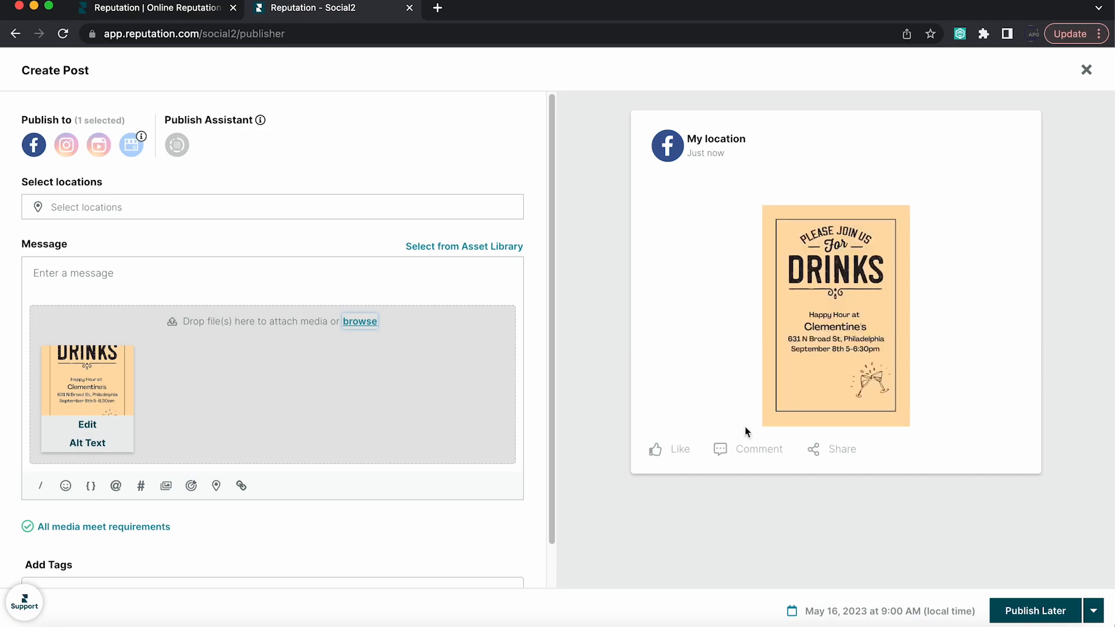
- Enter the message "Steps away from your home, we're having a resident appreciation happy hour just for you!"
left_click(246, 273)
type("Ste")
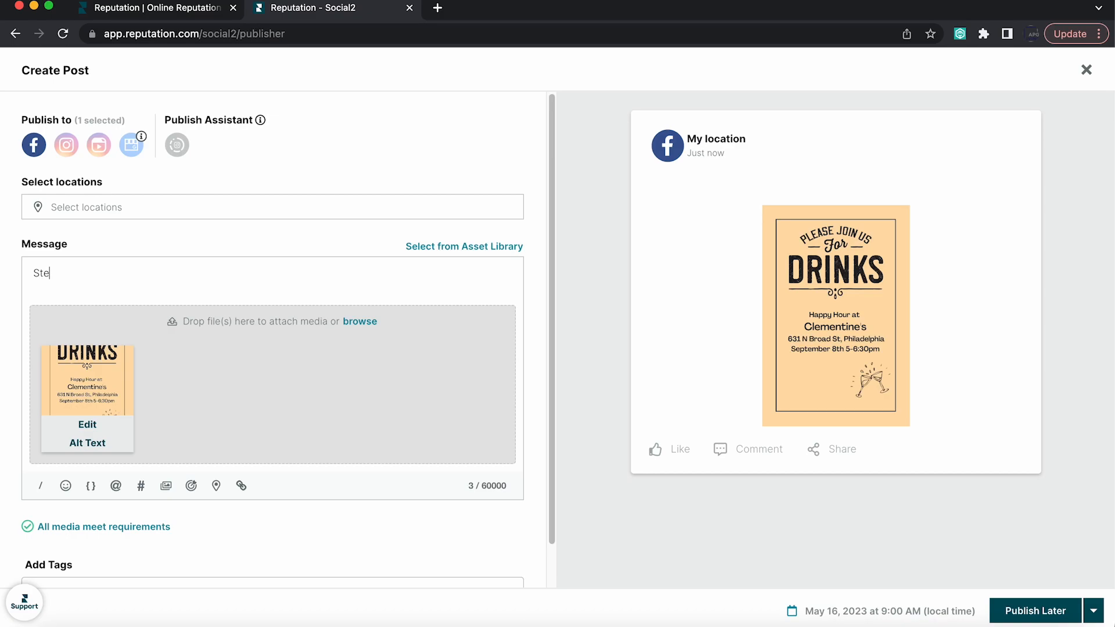
type("ps away from your ")
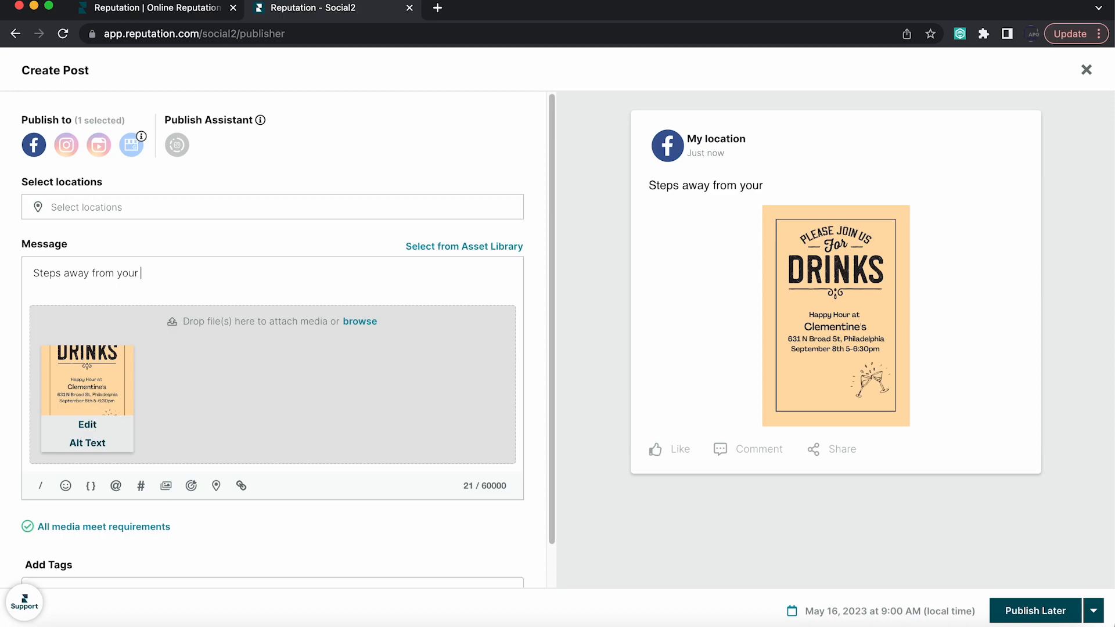
type("home, we're having a re")
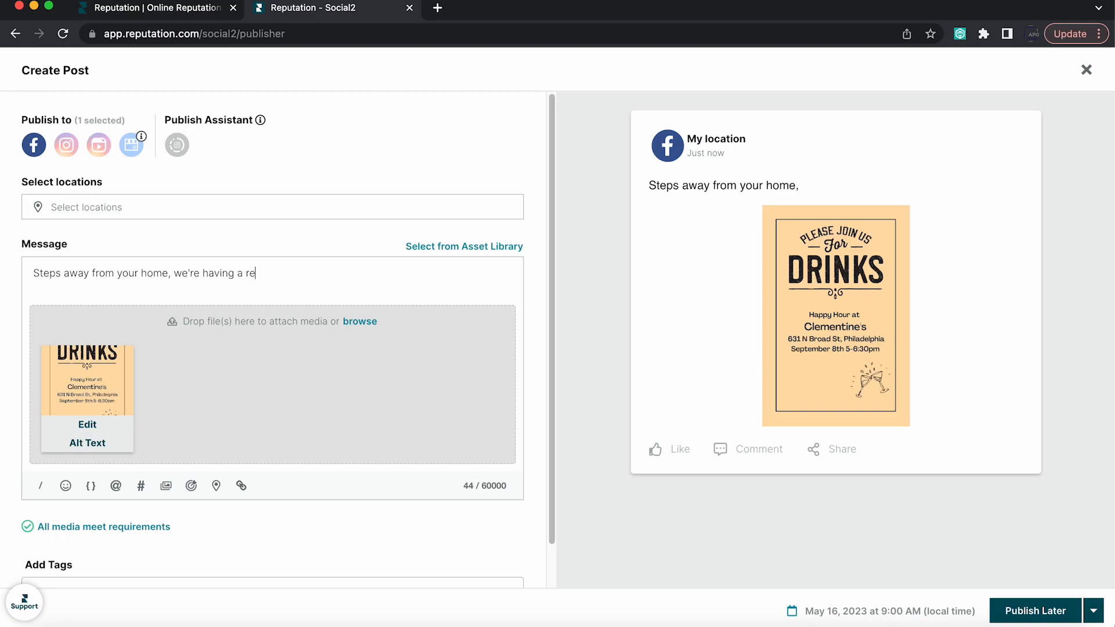
type("sident appreciation ")
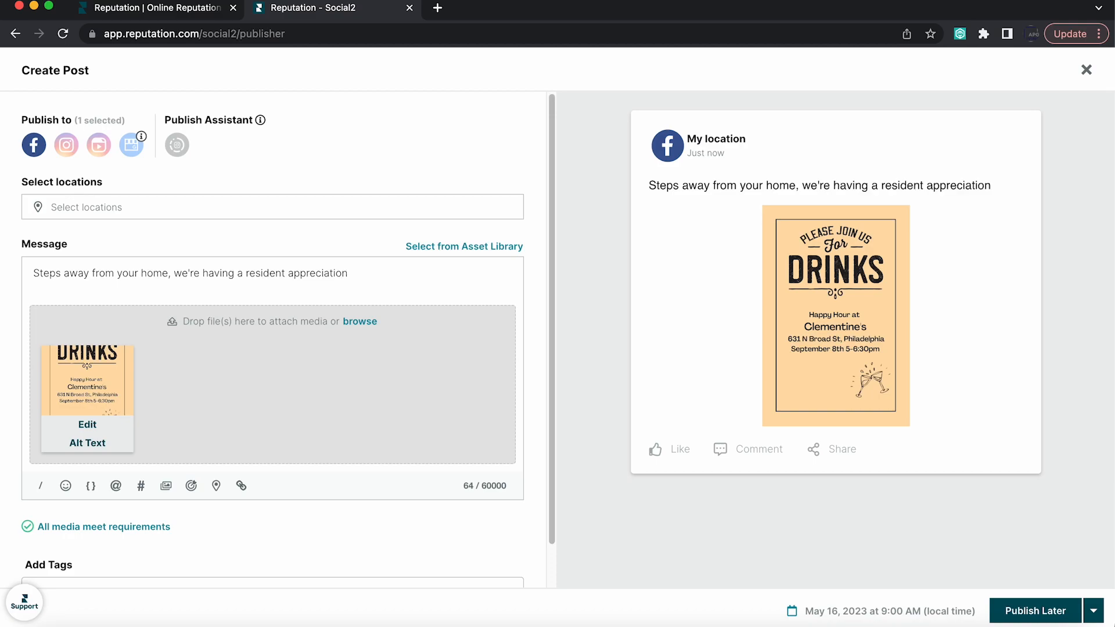
type("happy hour just for you!")
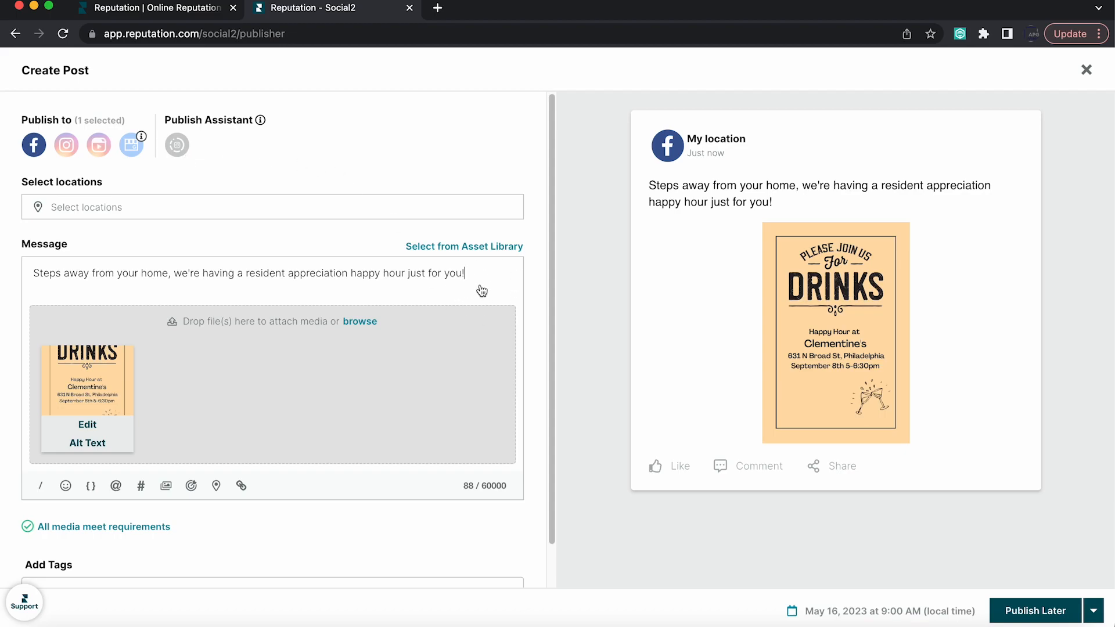
- Add four placeholder lines, each containing 2, below the message and check the Facebook preview
key("Return")
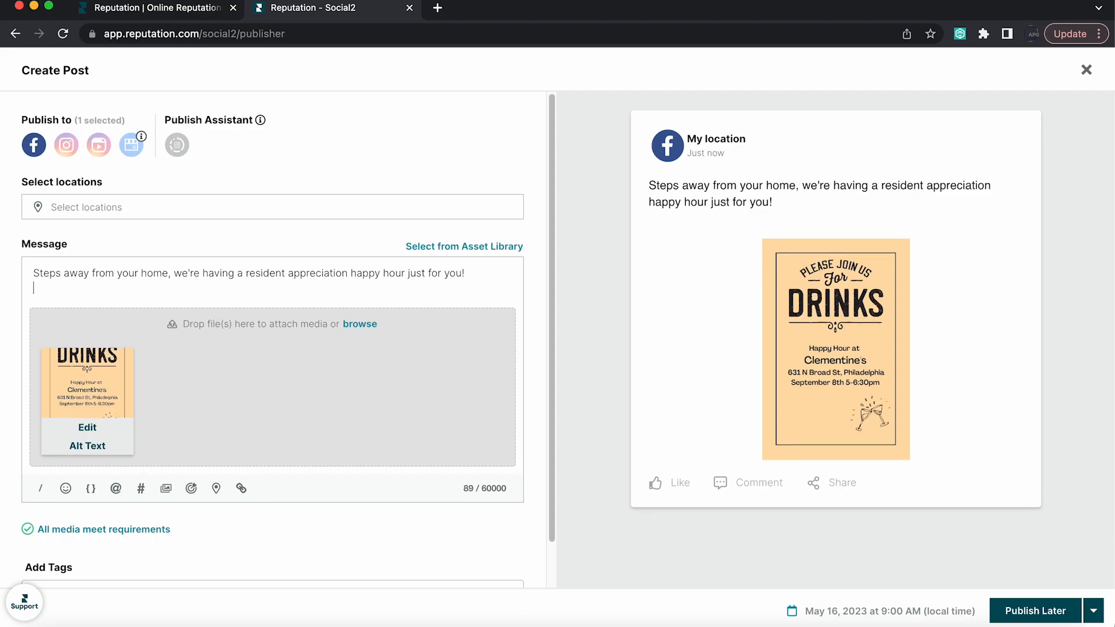
type("2")
key("Return")
type("2")
key("Return")
type("2")
key("Return")
type("2")
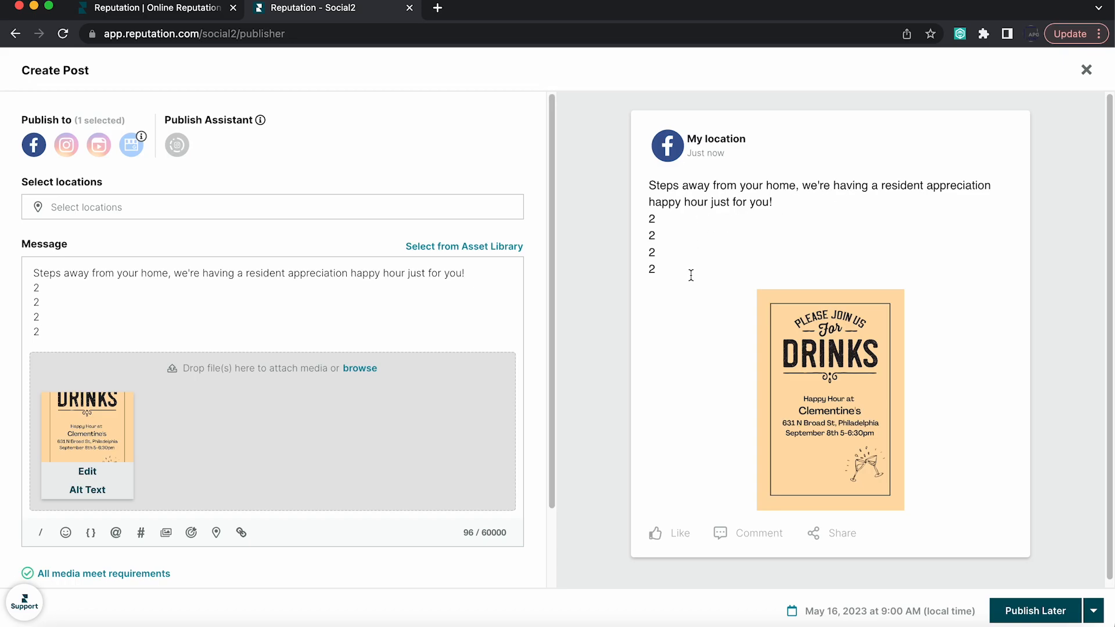
scroll(691, 276, "down", 1)
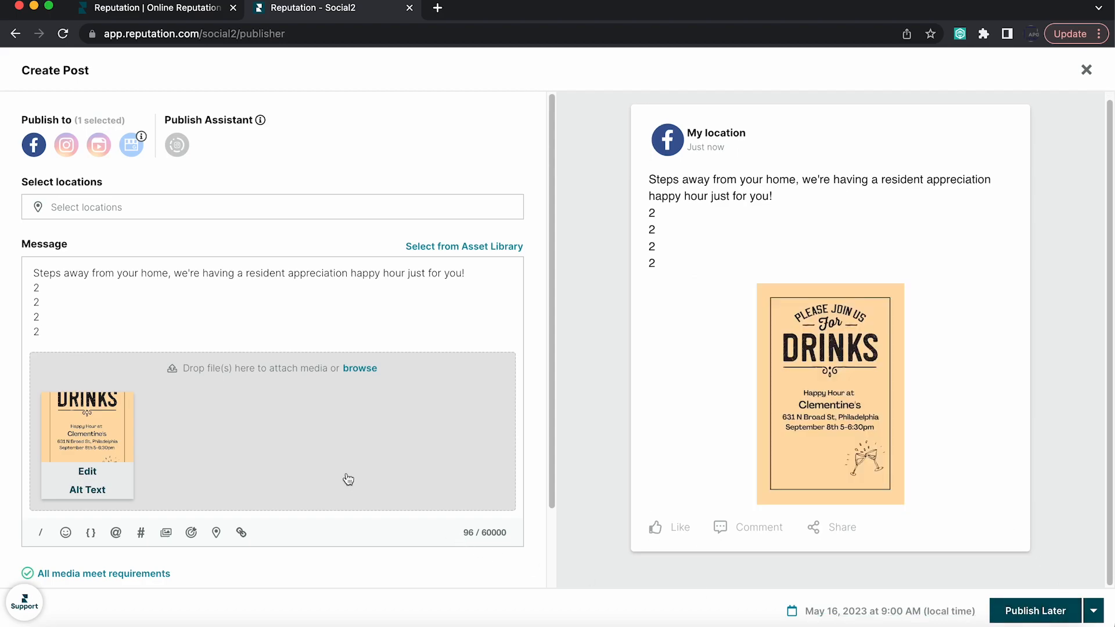
- Switch the post's target from Facebook to Instagram and remove the four placeholder lines from the message
left_click(34, 144)
left_click(66, 145)
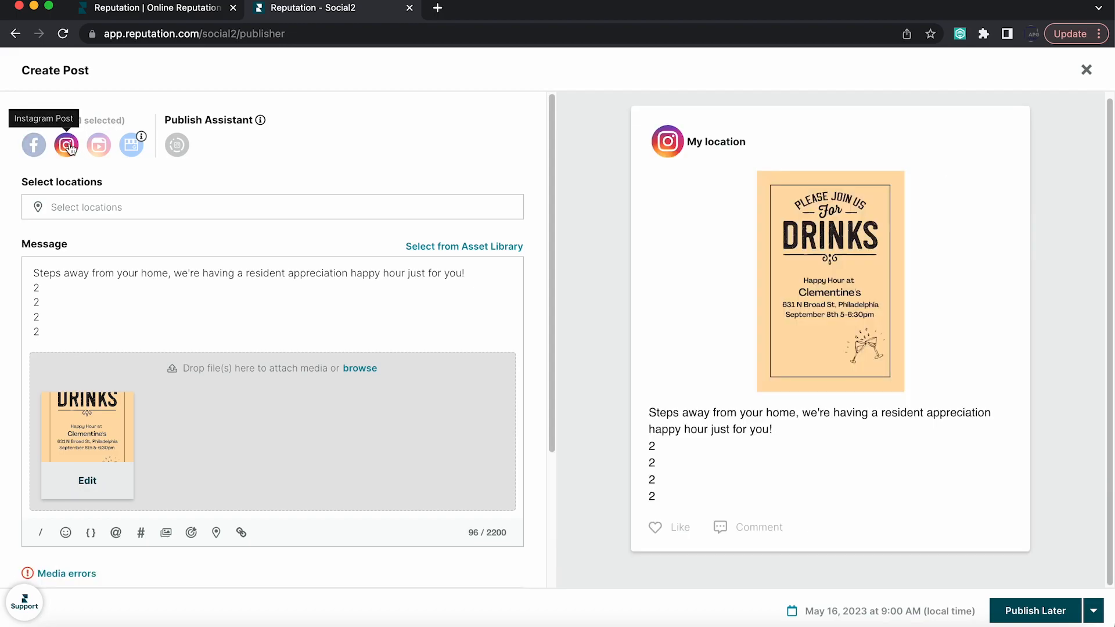
left_click_drag(38, 334, 1, 293)
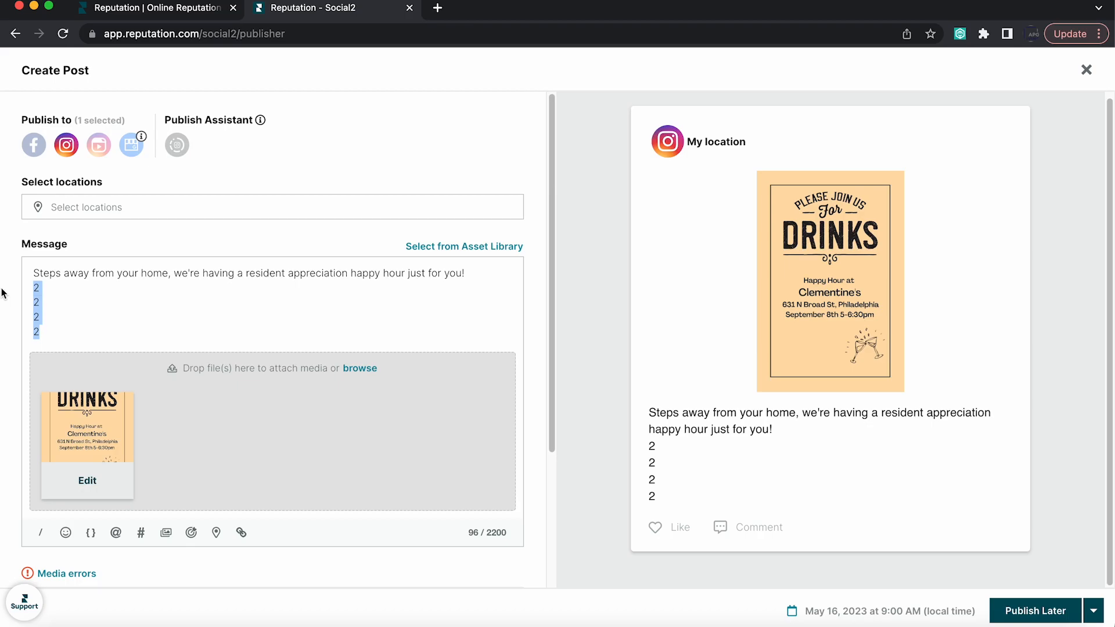
key("BackSpace")
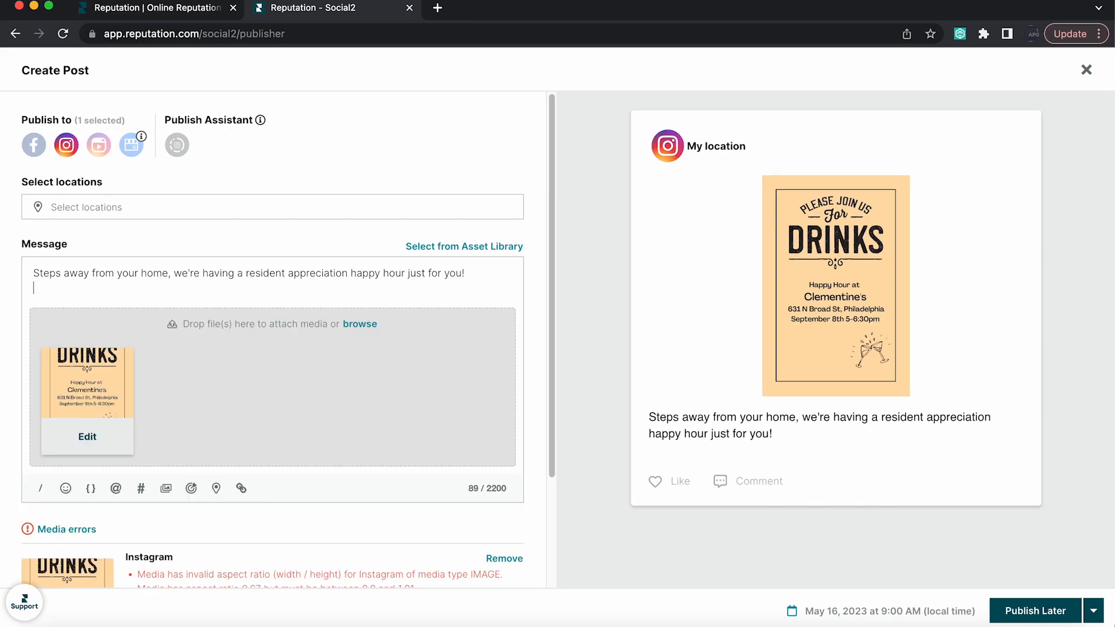
- Shorten the message to "Resident appreciation happy hour!!" and check the Instagram media errors
left_click_drag(249, 271, 2, 261)
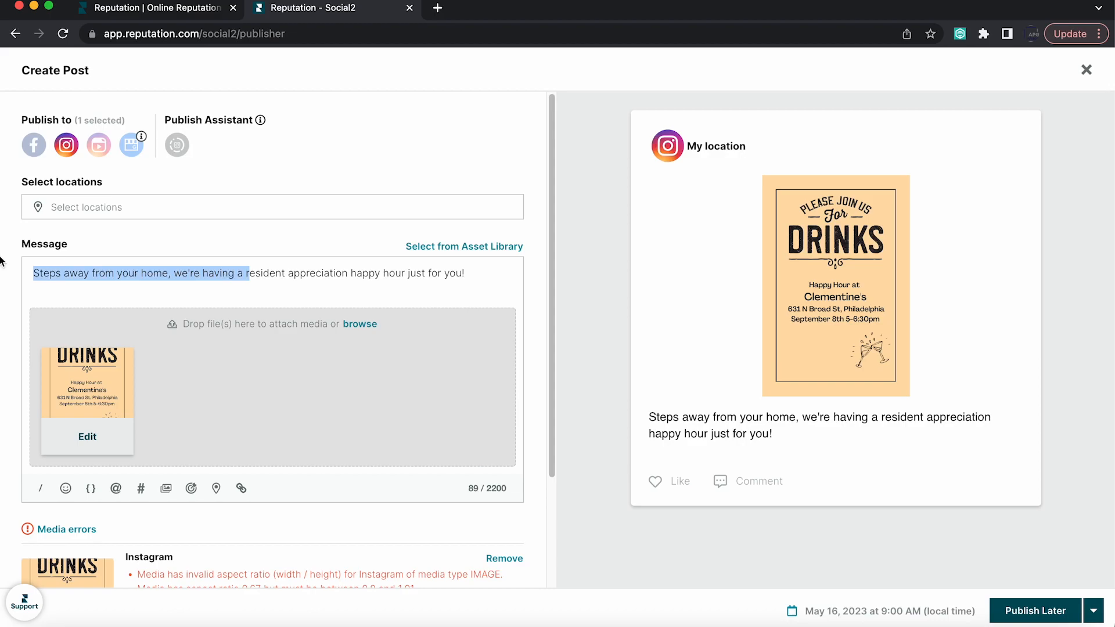
type("R")
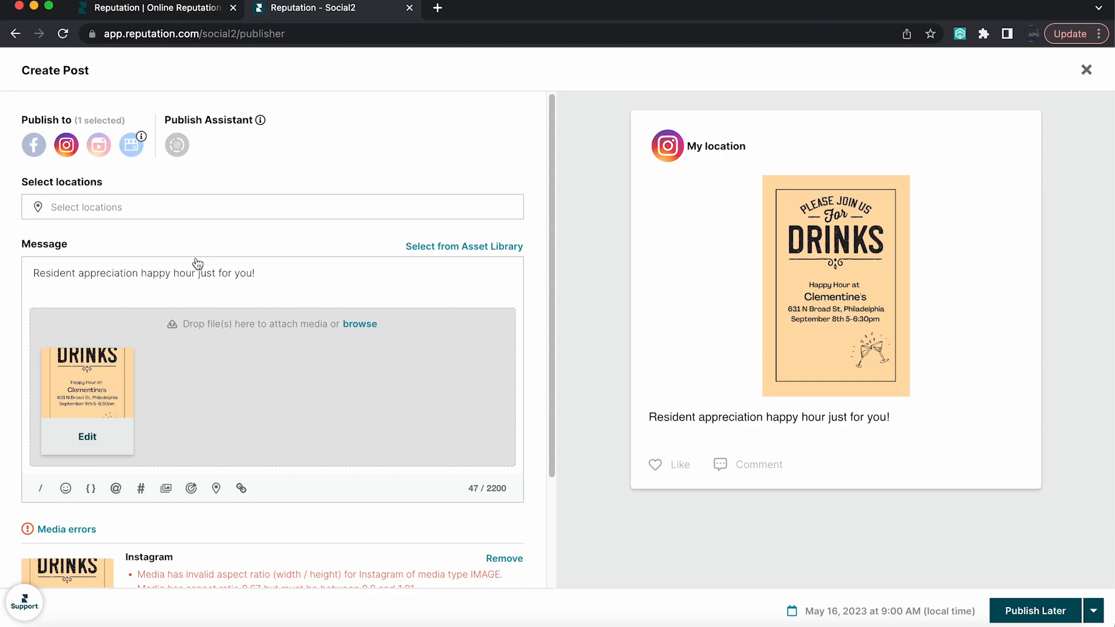
left_click_drag(196, 274, 242, 283)
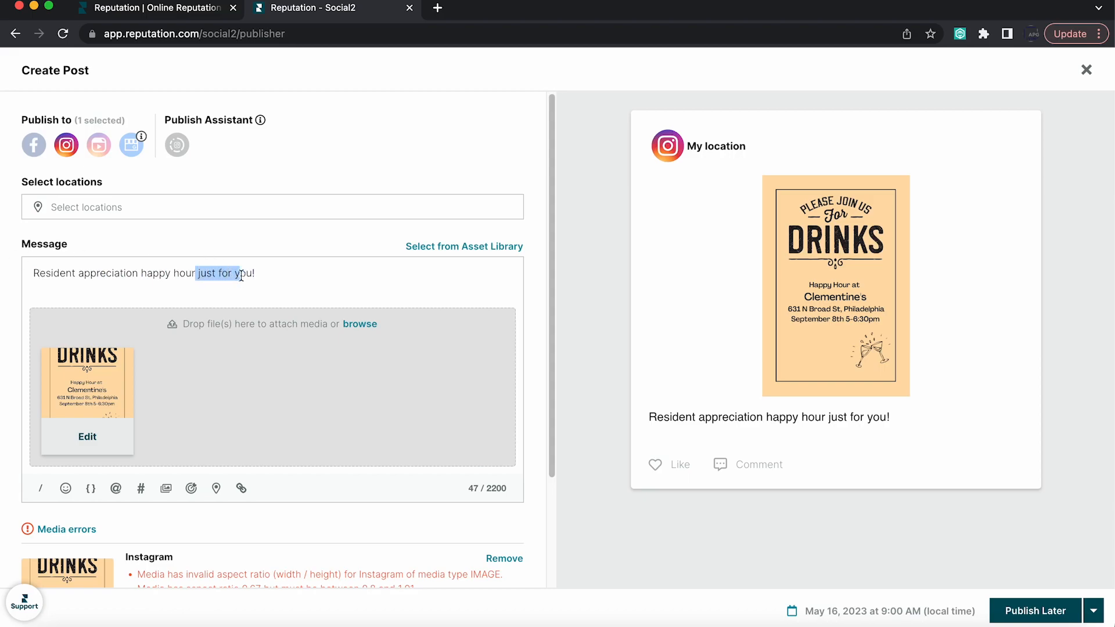
type("!")
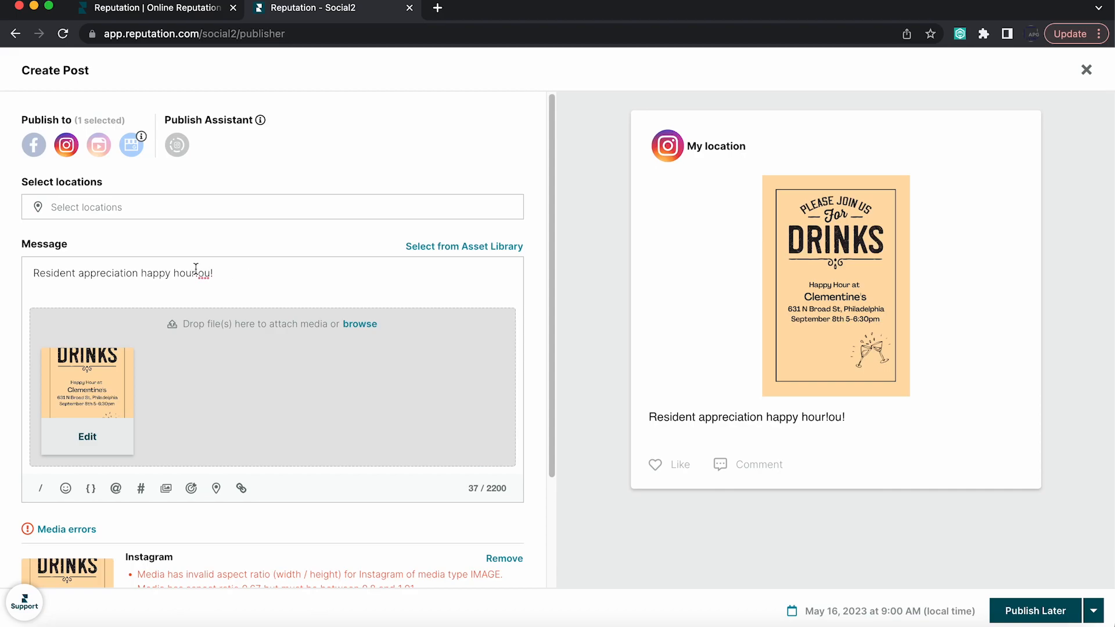
left_click(208, 272)
key("BackSpace")
key("BackSpace")
scroll(238, 274, "down", 3)
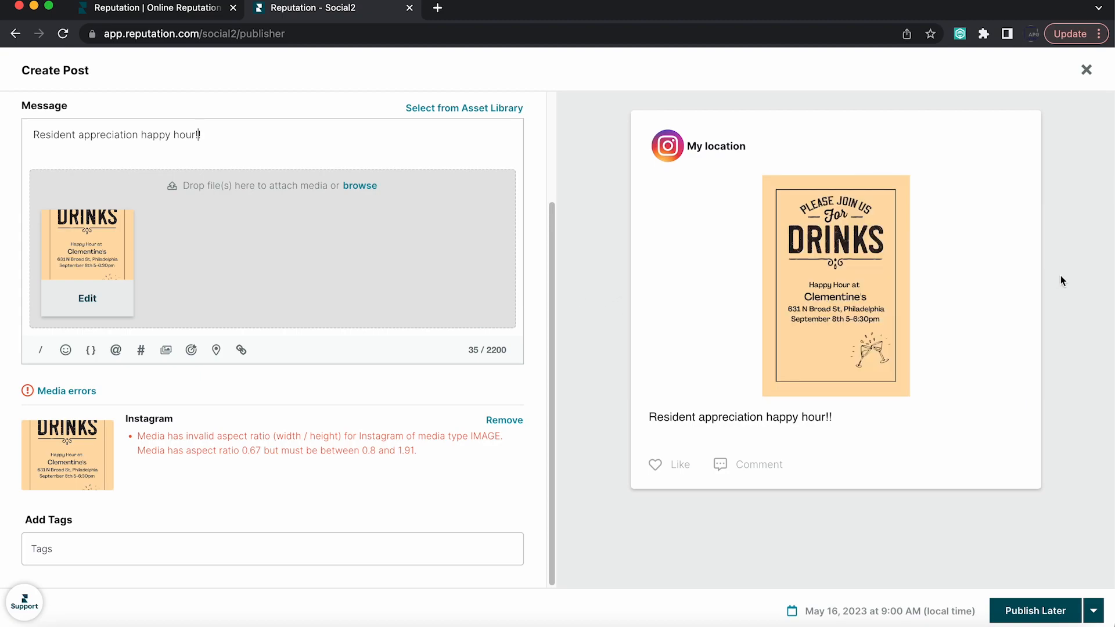
- Close the happy hour draft without scheduling it and look over the May 2023 calendar
left_click(1086, 70)
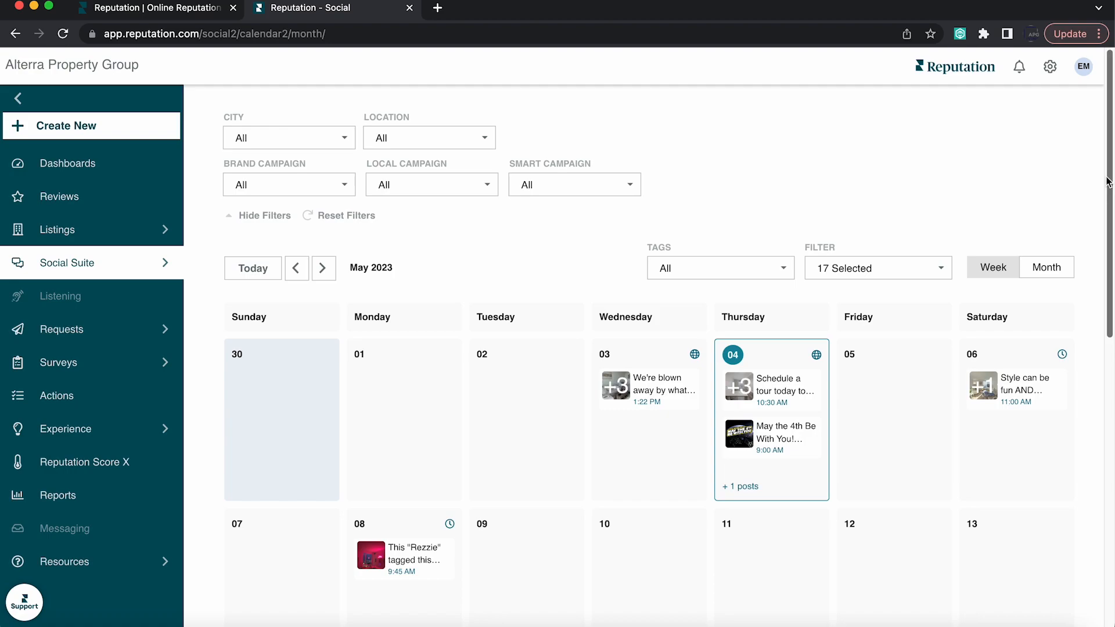
scroll(1107, 181, "down", 10)
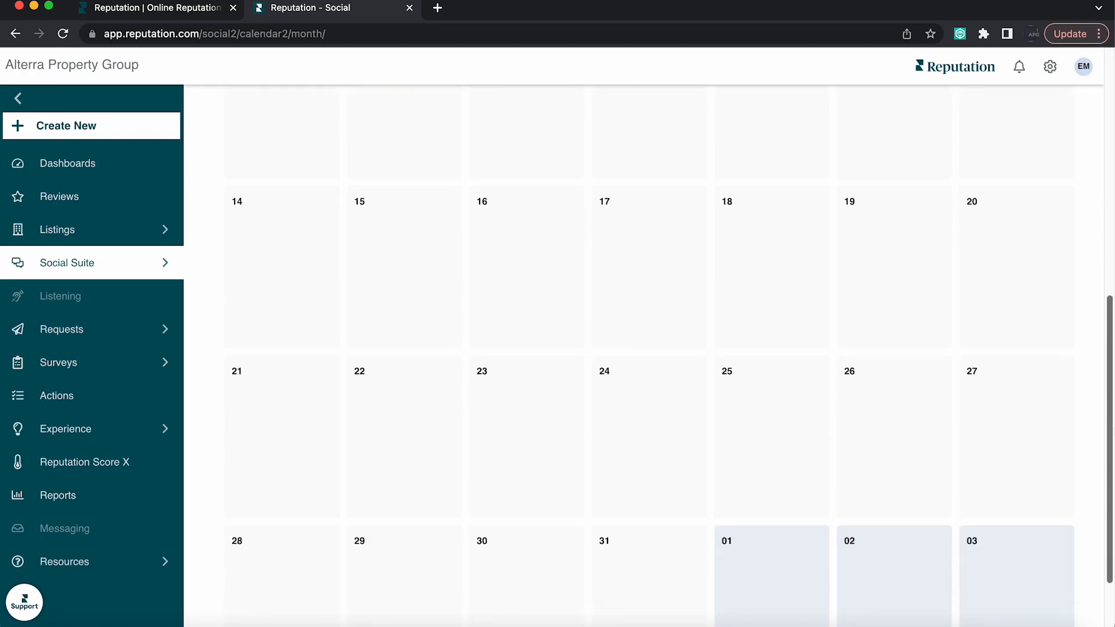
scroll(668, 355, "down", 2)
scroll(1077, 178, "up", 10)
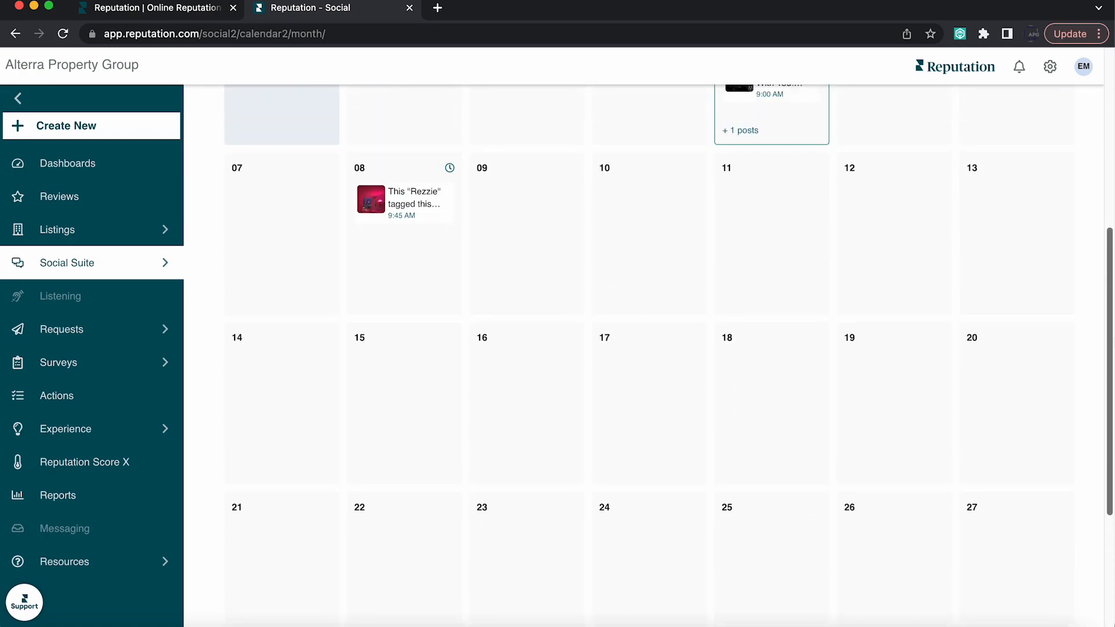